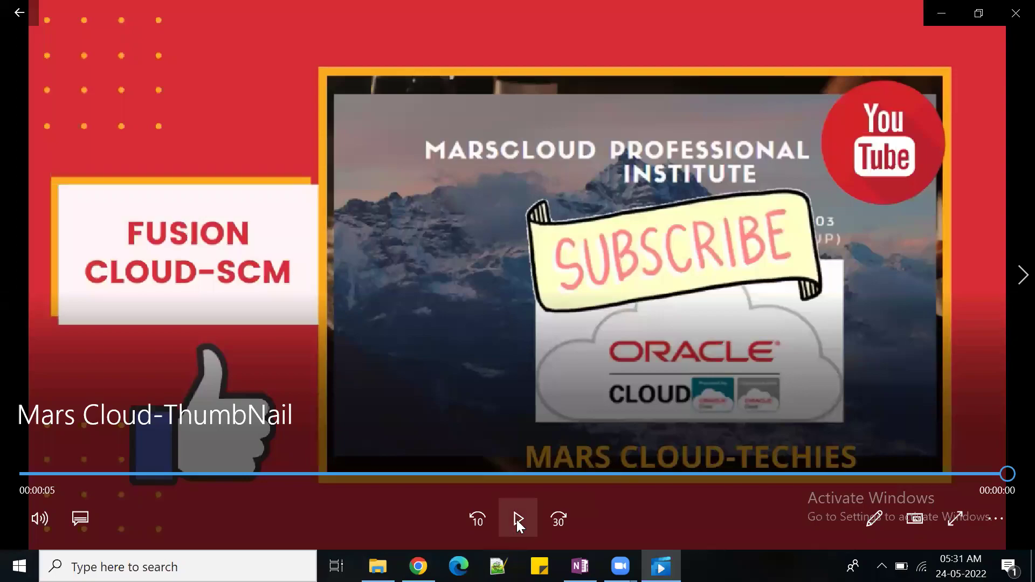
# Replay the channel intro clip twice, then bring up the Approvals - Fusion P2P notes in OneNote.
pyautogui.click(516, 519)
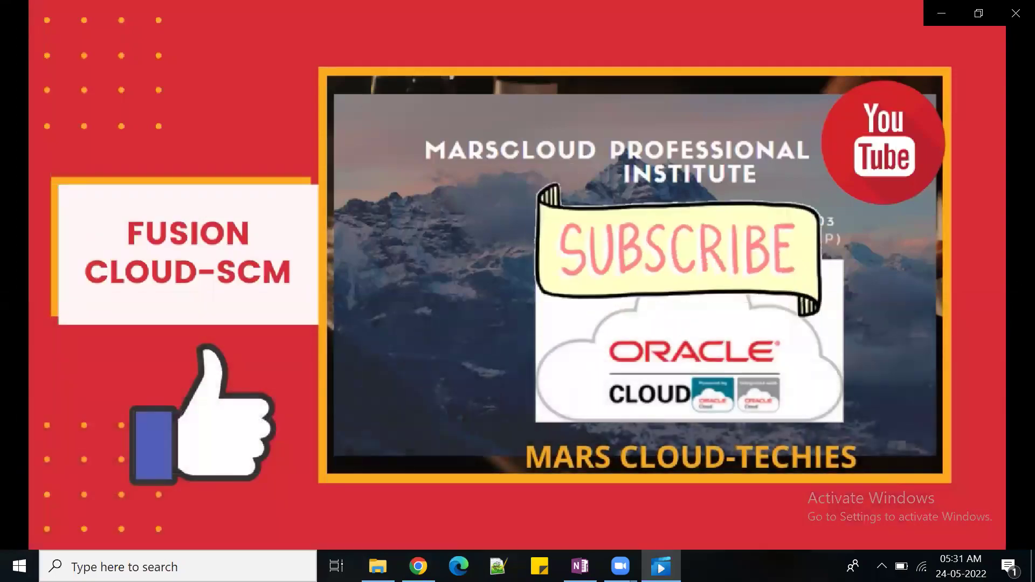
pyautogui.moveTo(519, 384)
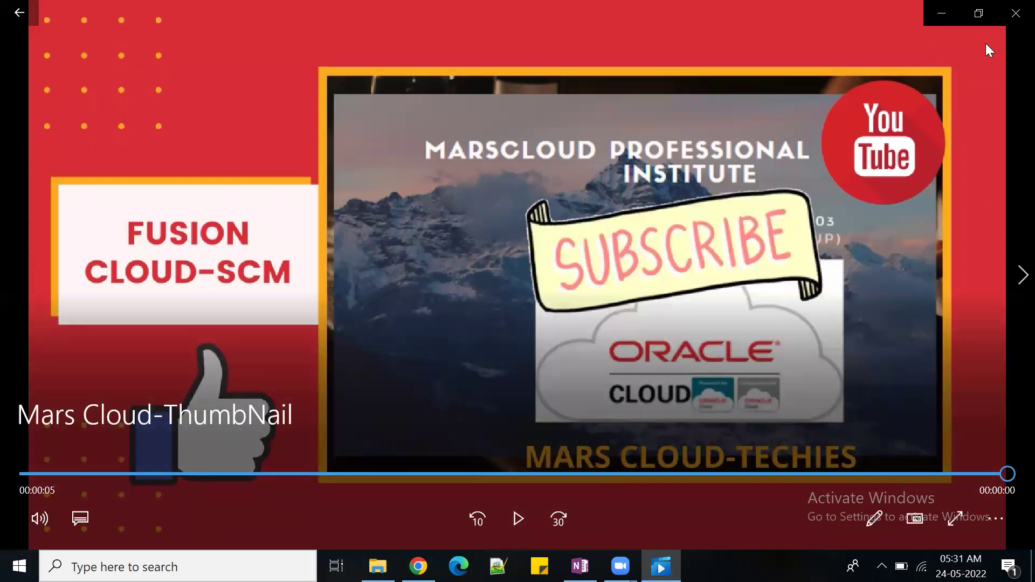
pyautogui.click(515, 520)
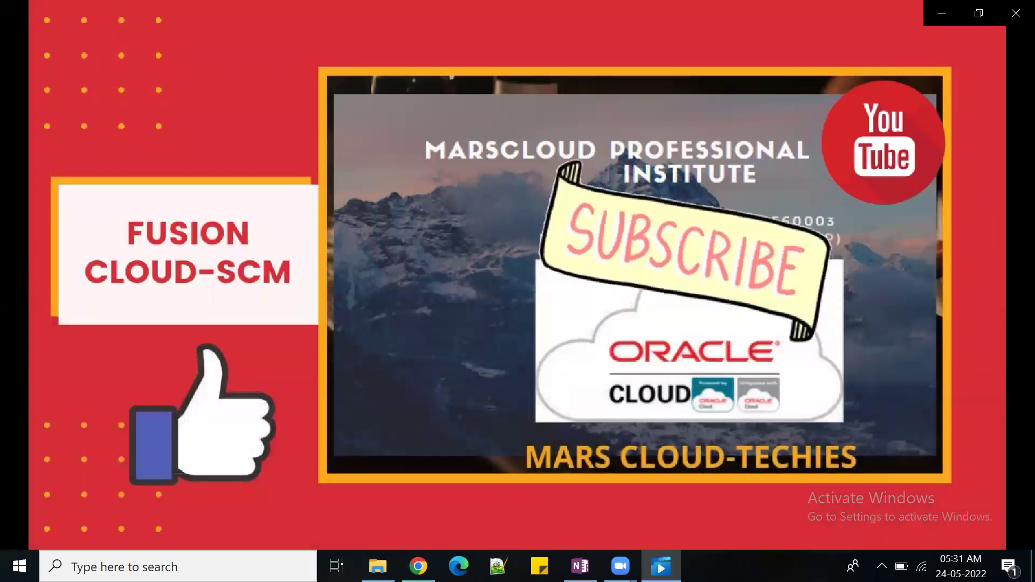
pyautogui.moveTo(558, 372)
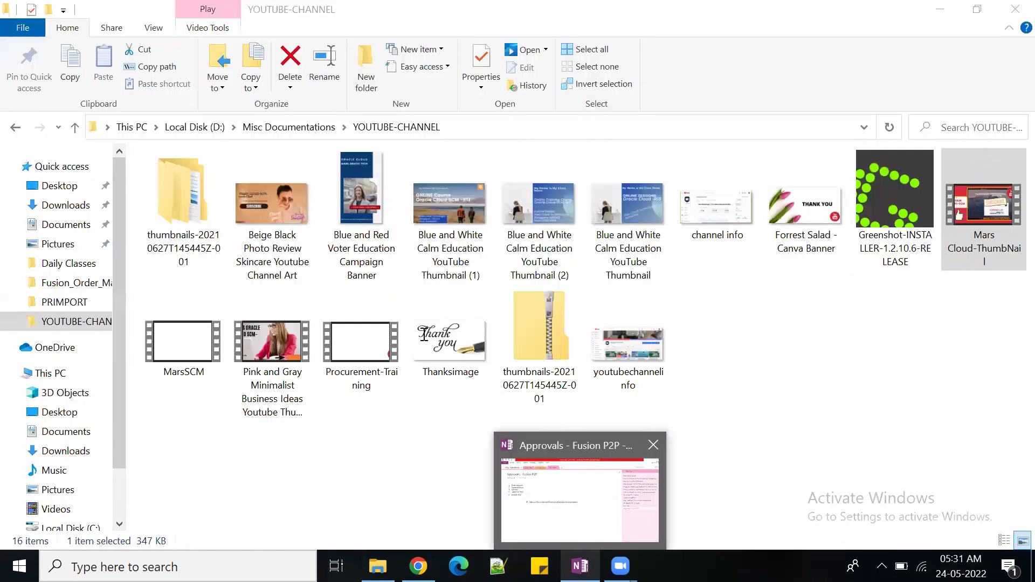
pyautogui.click(579, 566)
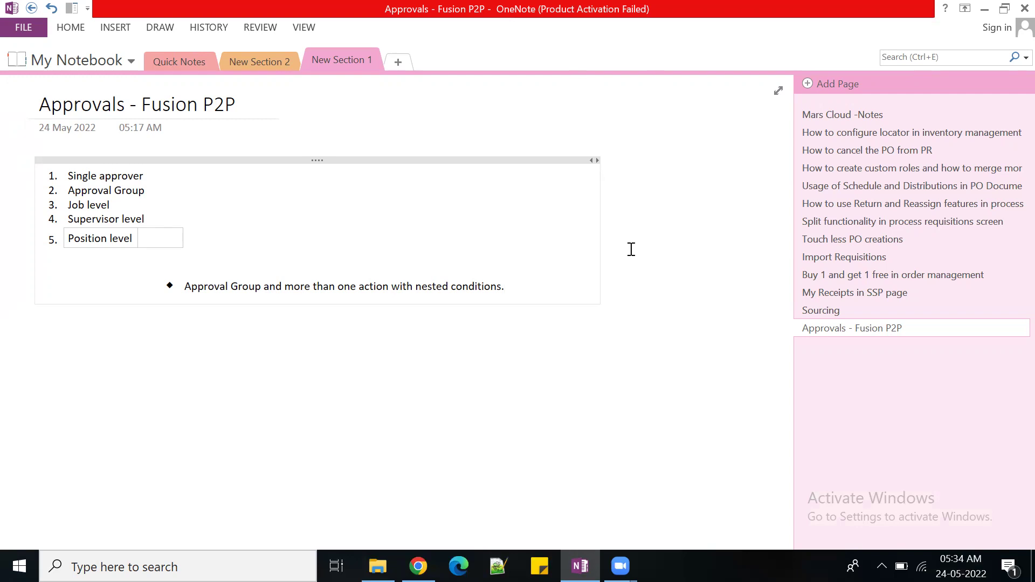
pyautogui.moveTo(419, 566)
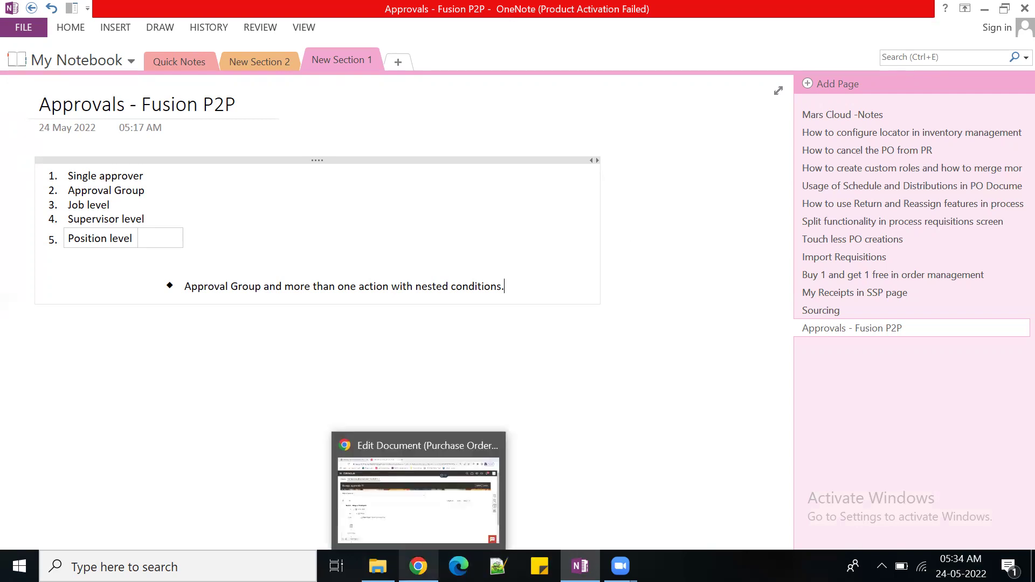
# Cancel out of the purchase order's Manage Approvals page and switch to the setup tab.
pyautogui.click(427, 521)
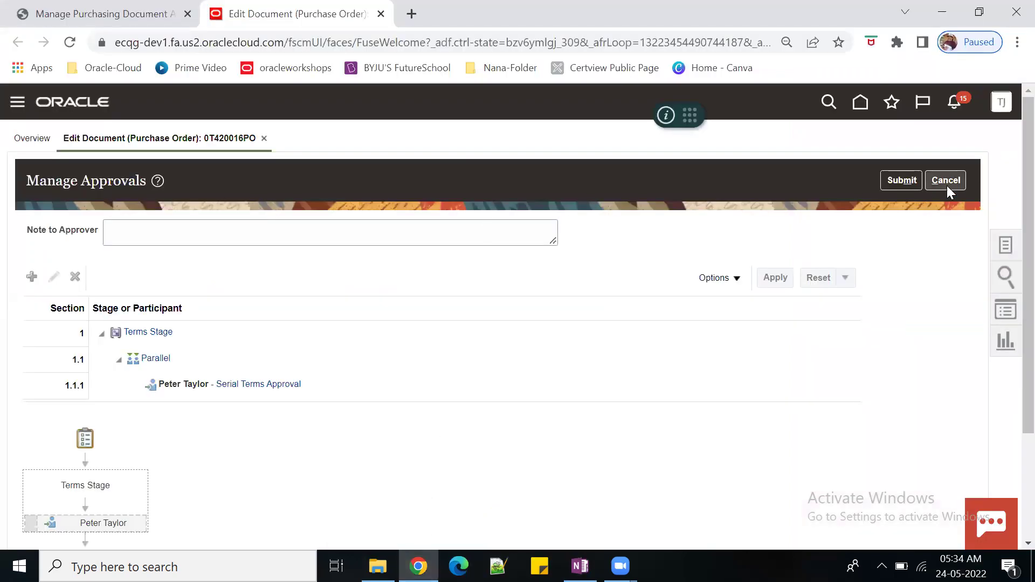
pyautogui.click(895, 180)
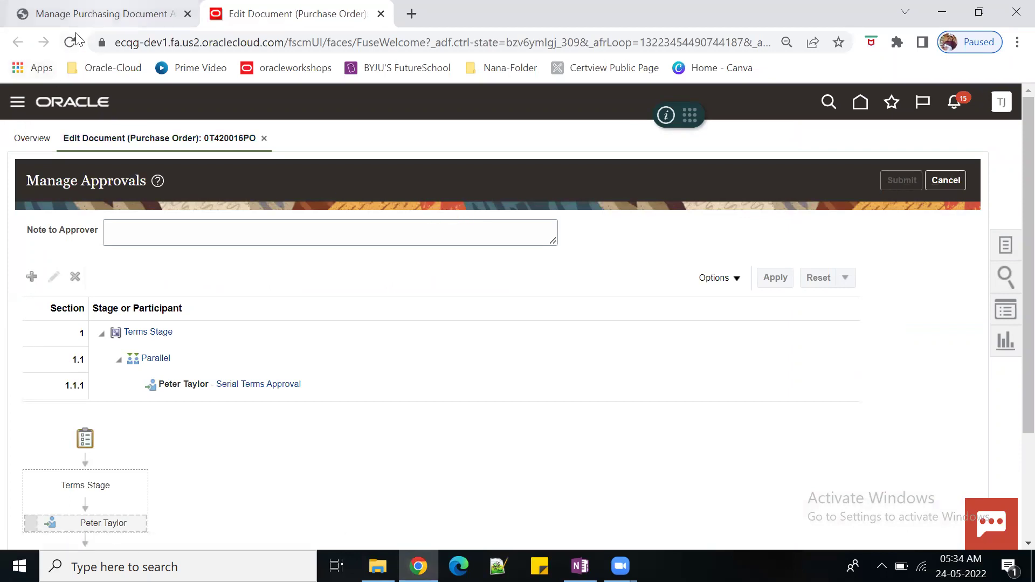
pyautogui.click(97, 14)
pyautogui.click(988, 147)
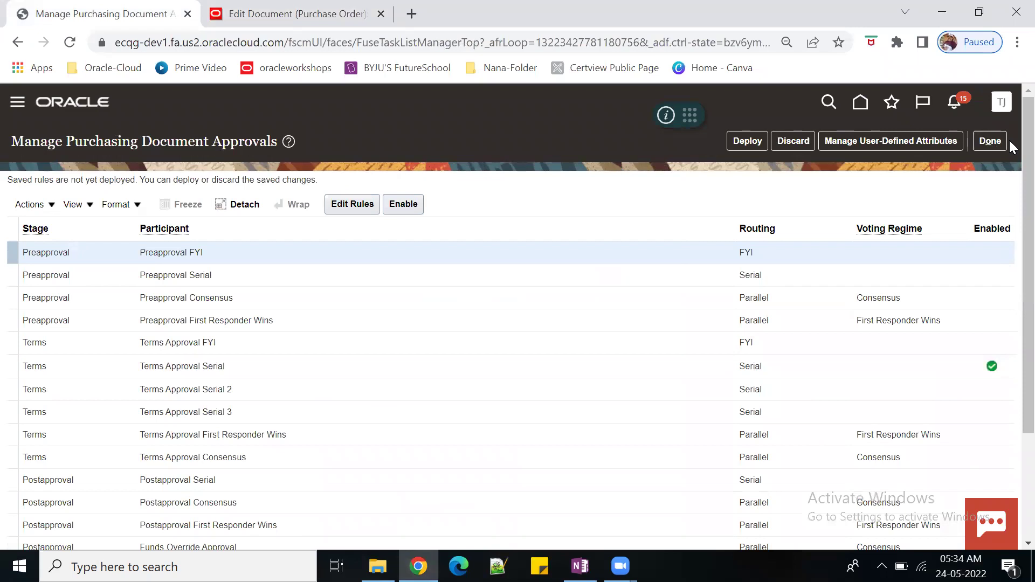
# Exit the approvals task and reopen Manage Purchasing Document Approvals with the Ask panel minimized.
pyautogui.click(991, 142)
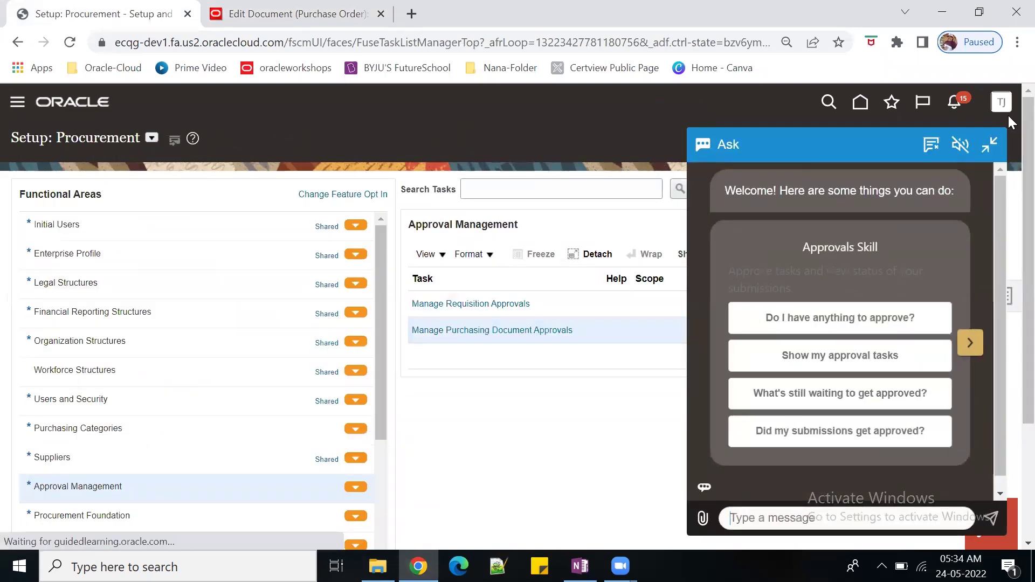
pyautogui.click(989, 144)
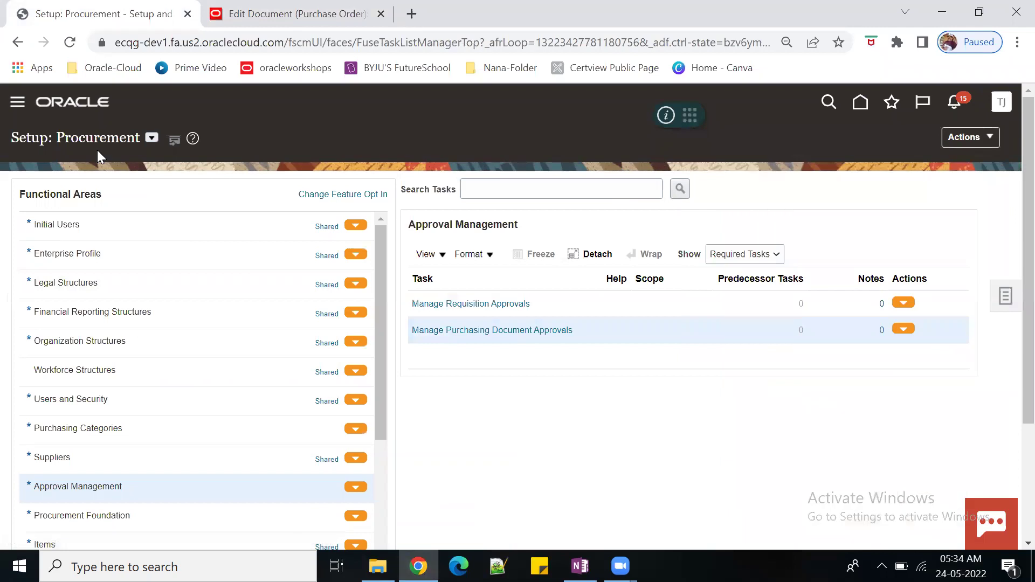
pyautogui.click(527, 328)
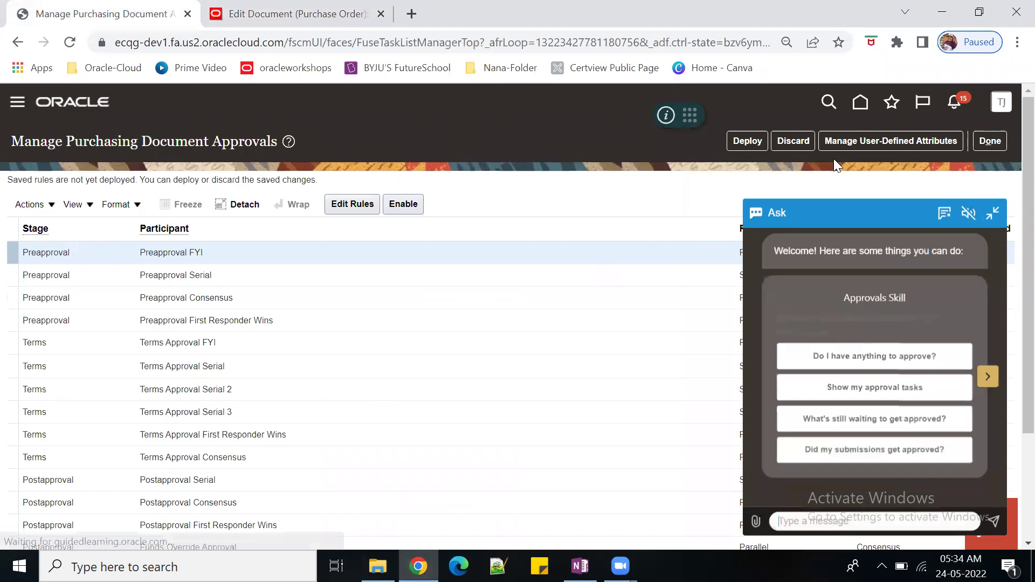
pyautogui.click(989, 148)
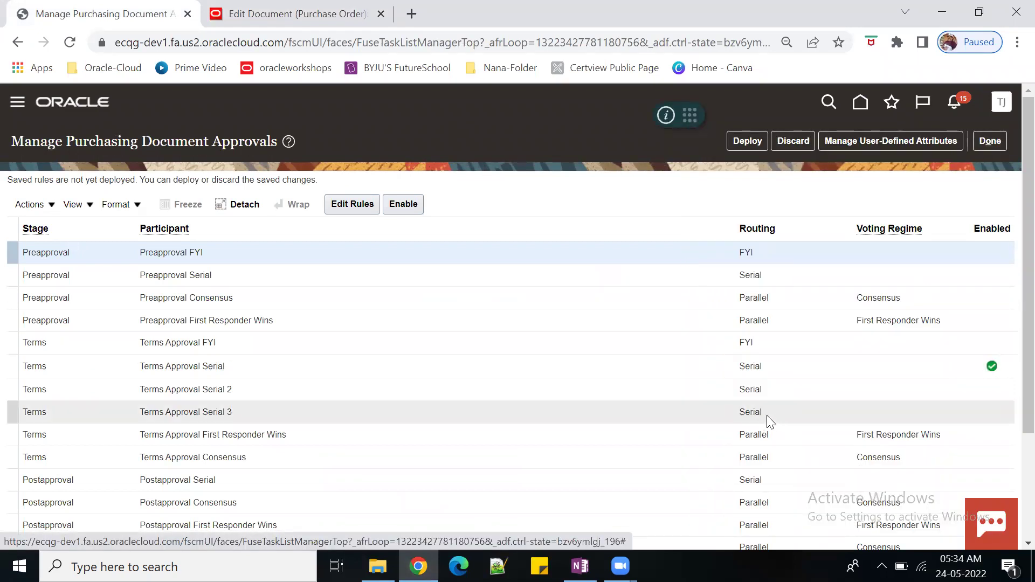
pyautogui.click(799, 369)
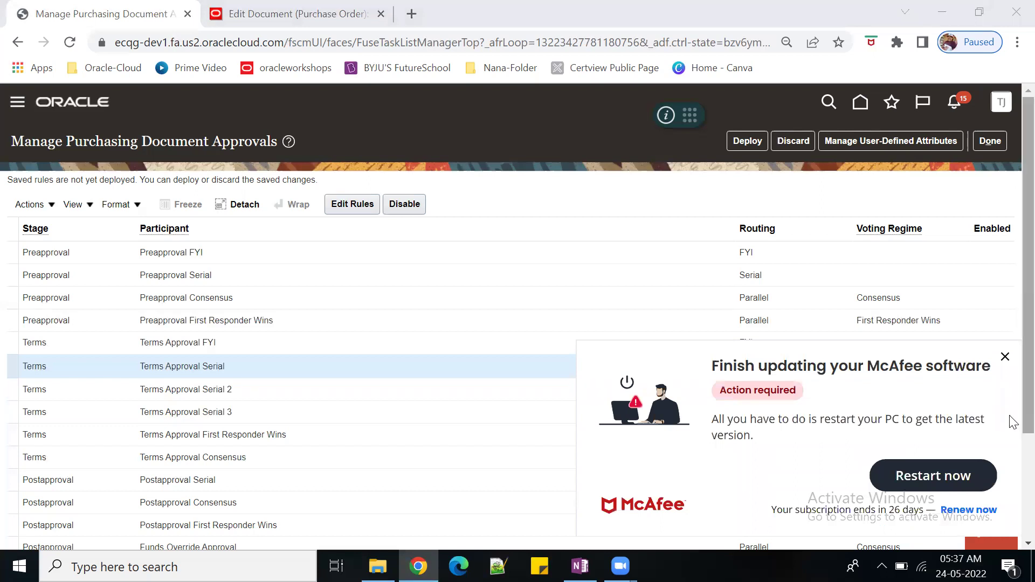
# Dismiss the antivirus notice and open the saved Dev1 environment link in a new tab.
pyautogui.click(1004, 356)
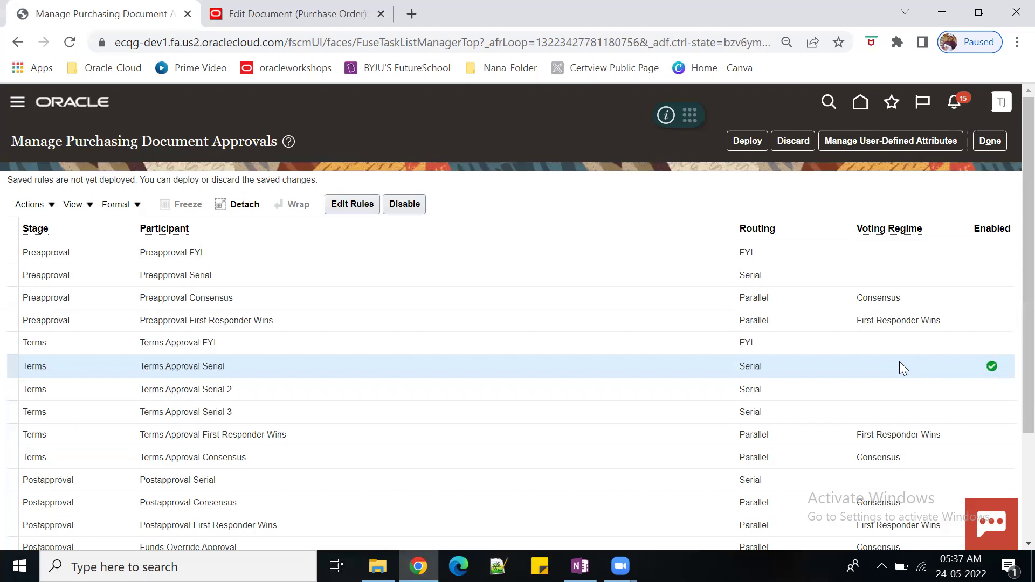
pyautogui.click(499, 68)
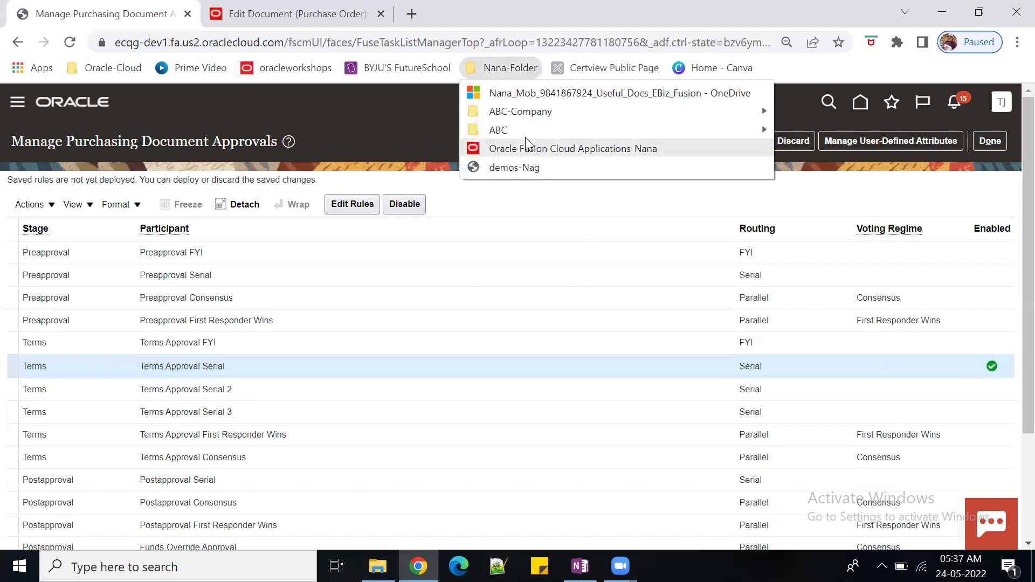
pyautogui.moveTo(523, 129)
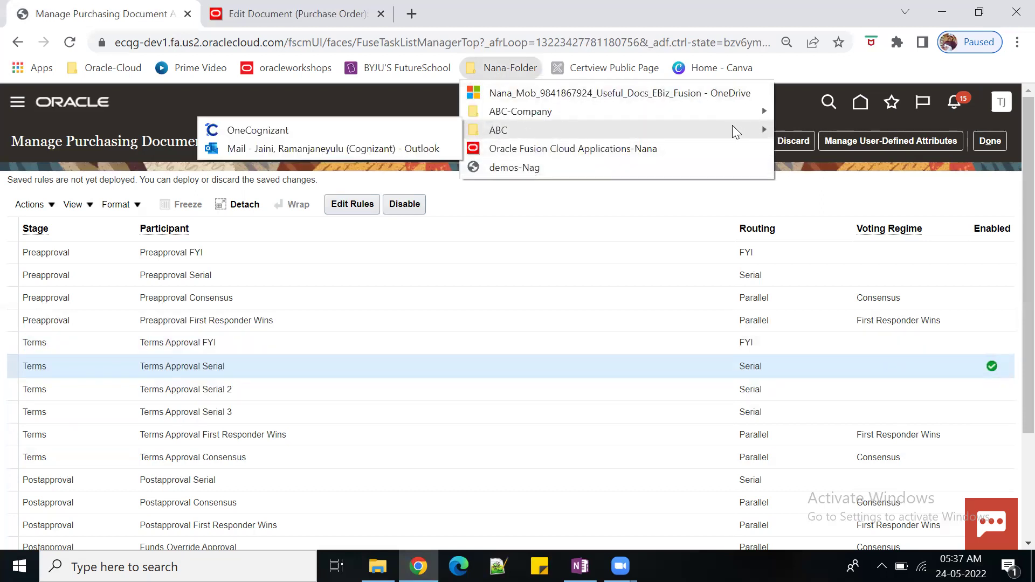
pyautogui.moveTo(737, 114)
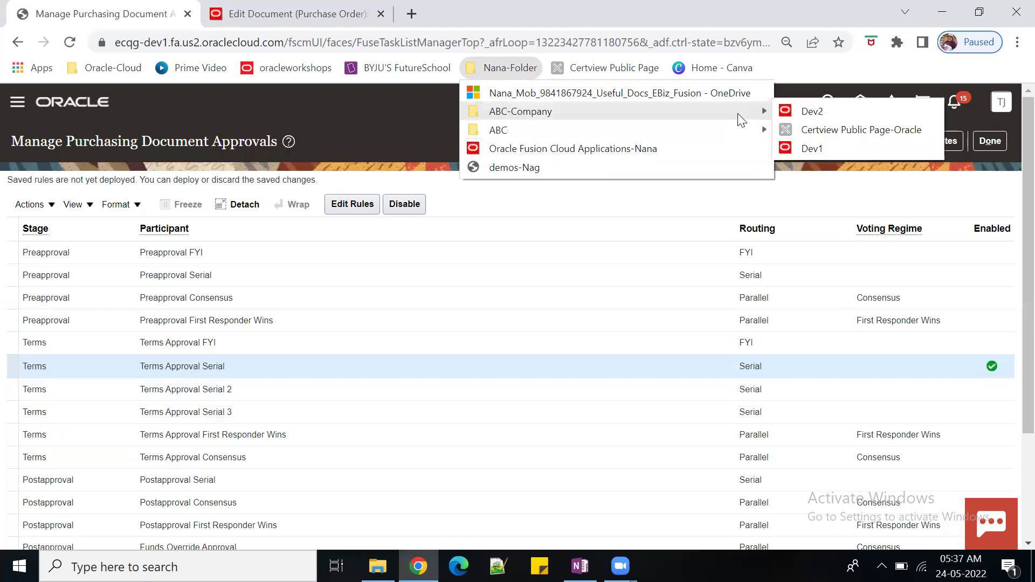
pyautogui.rightClick(825, 149)
pyautogui.click(860, 161)
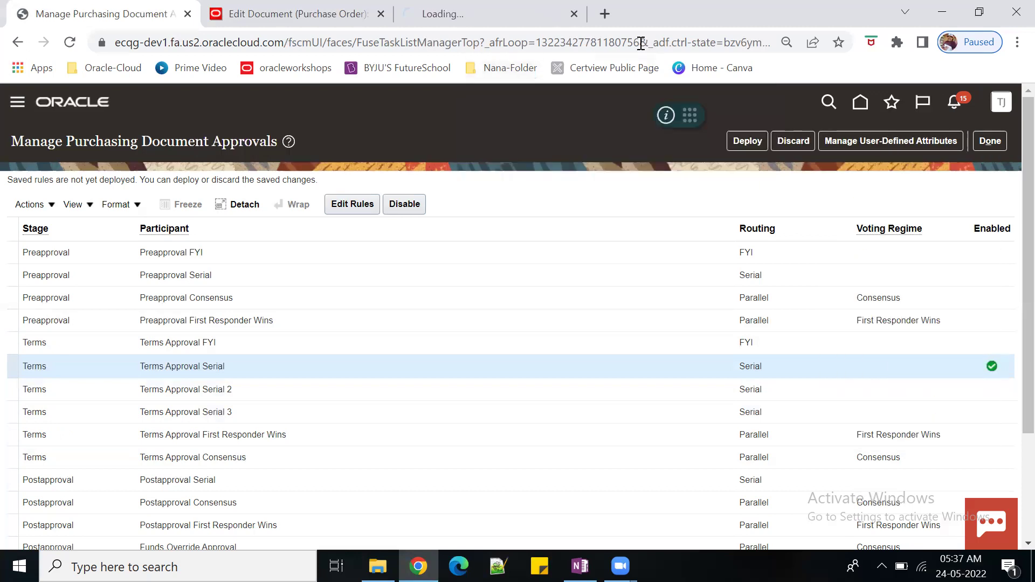
pyautogui.click(980, 15)
pyautogui.click(487, 38)
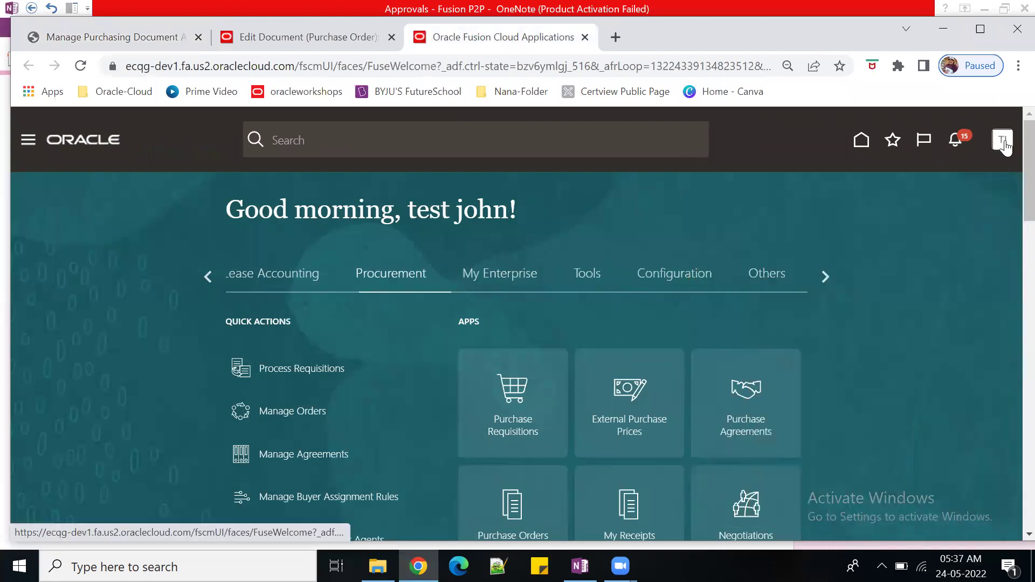
# Go to Setup and Maintenance, show all notifications, and reload the page.
pyautogui.click(753, 358)
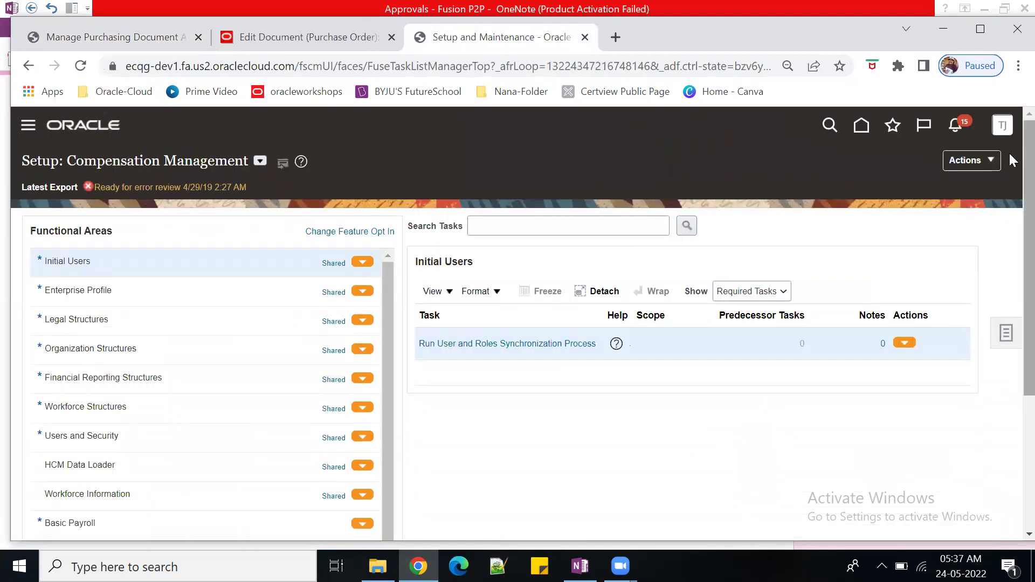
pyautogui.click(955, 129)
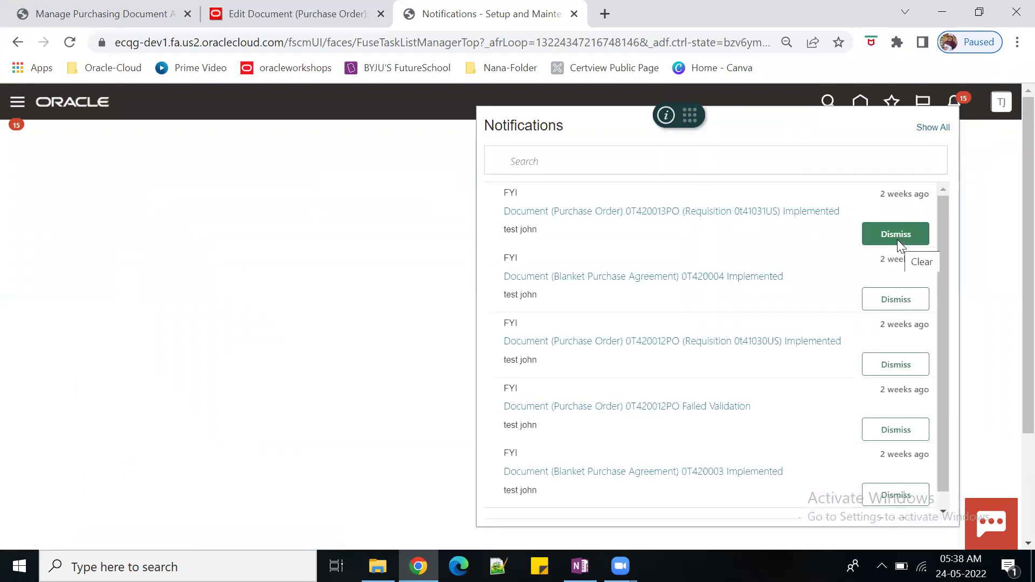
pyautogui.click(936, 128)
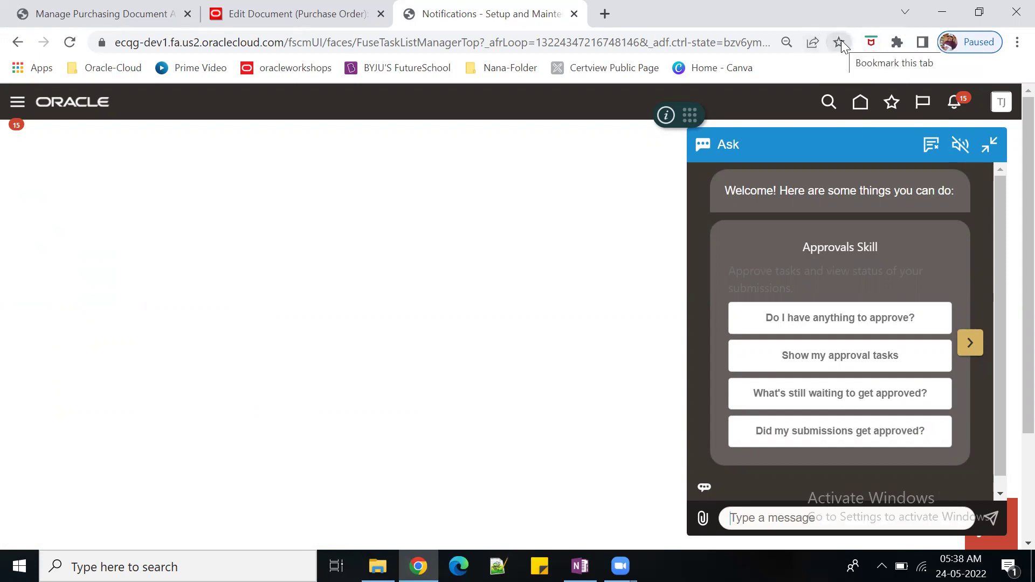
pyautogui.click(757, 42)
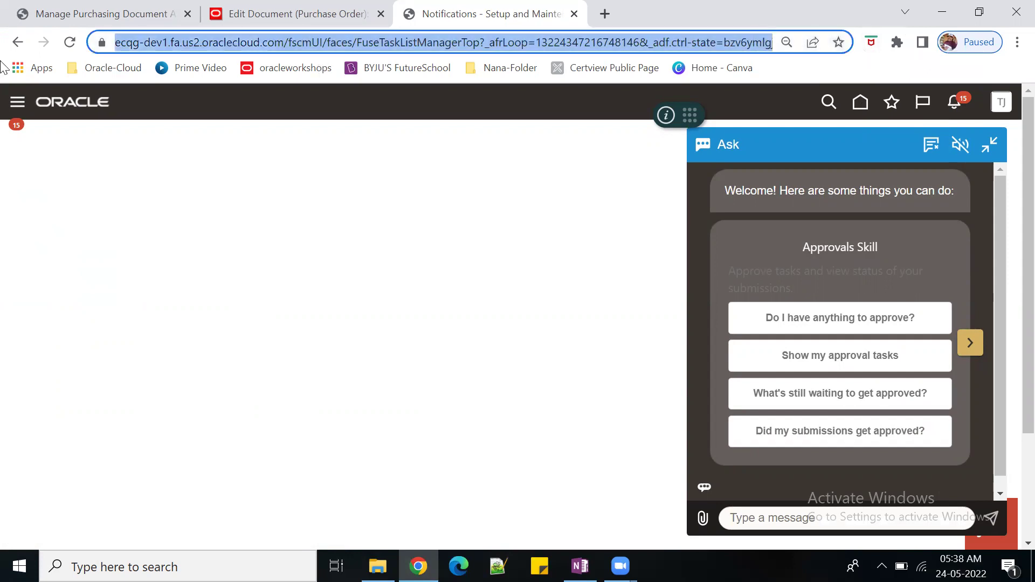
pyautogui.click(70, 42)
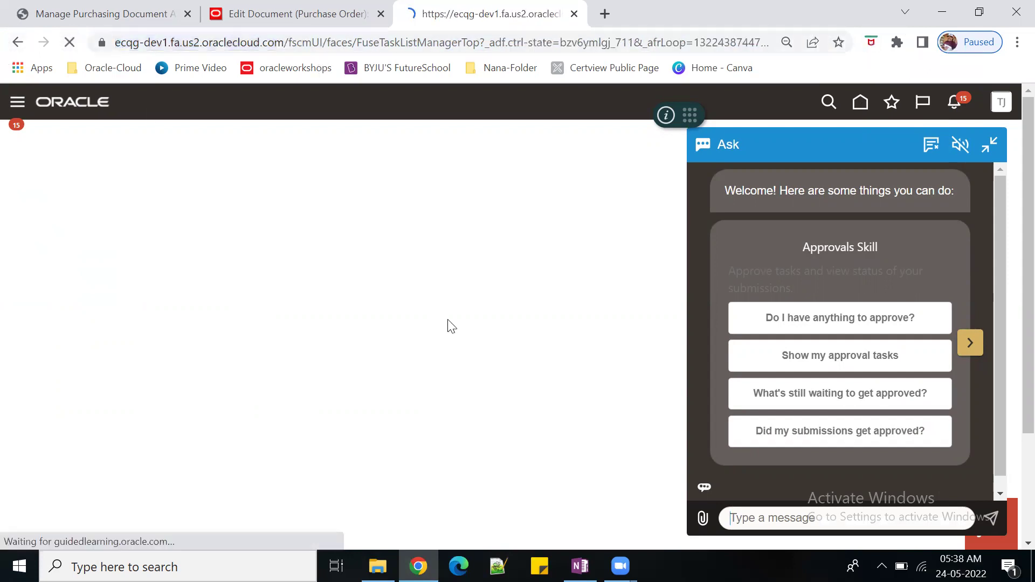
pyautogui.click(16, 128)
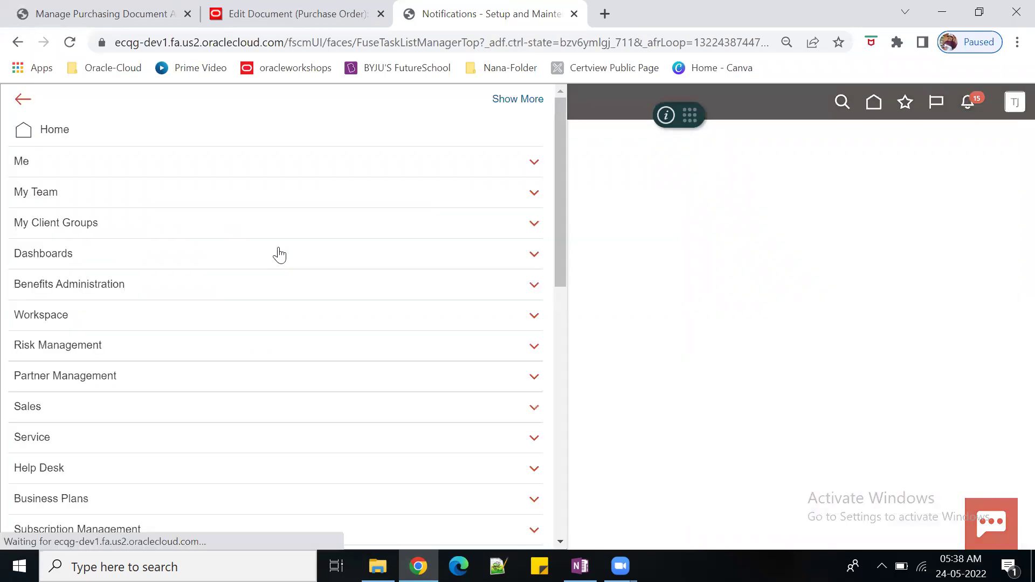
pyautogui.moveTo(559, 241); pyautogui.dragTo(596, 503)
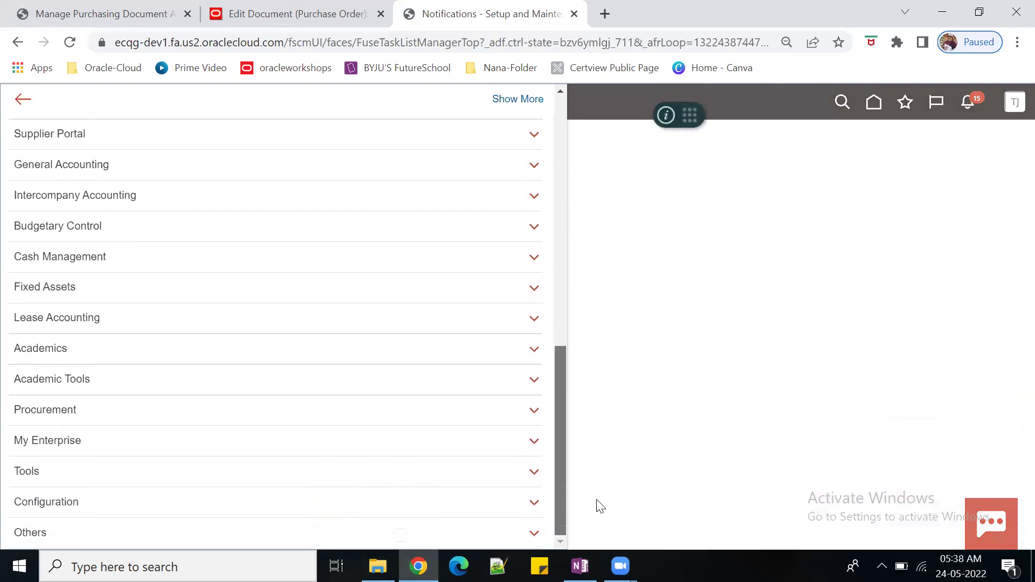
pyautogui.click(81, 504)
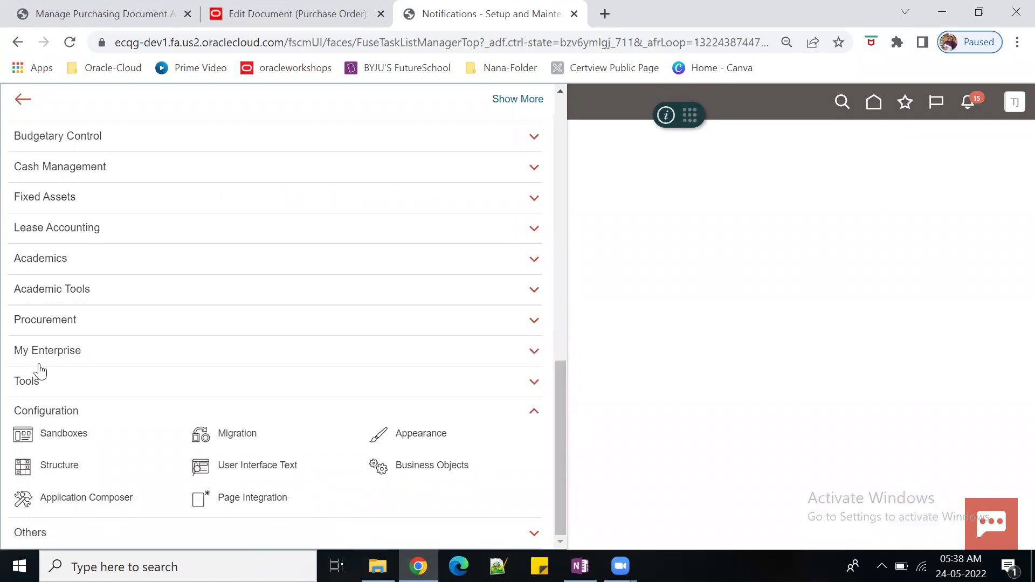
pyautogui.click(28, 384)
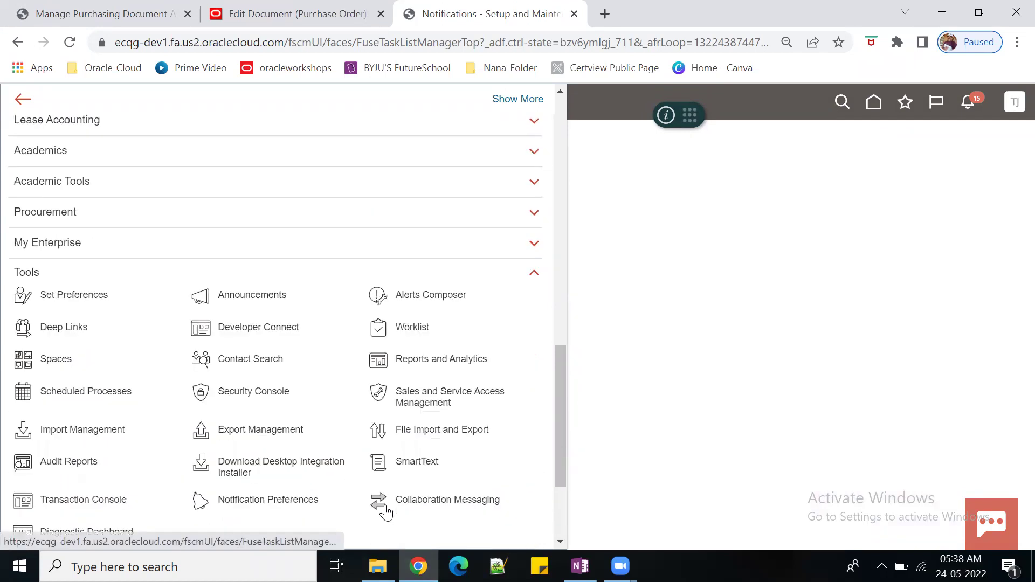
pyautogui.click(418, 331)
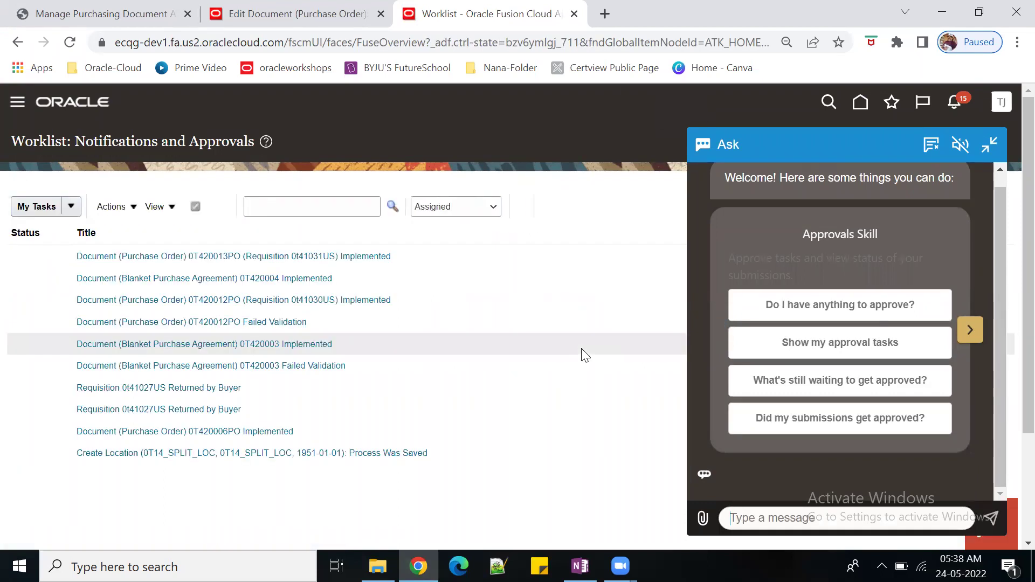
pyautogui.click(988, 144)
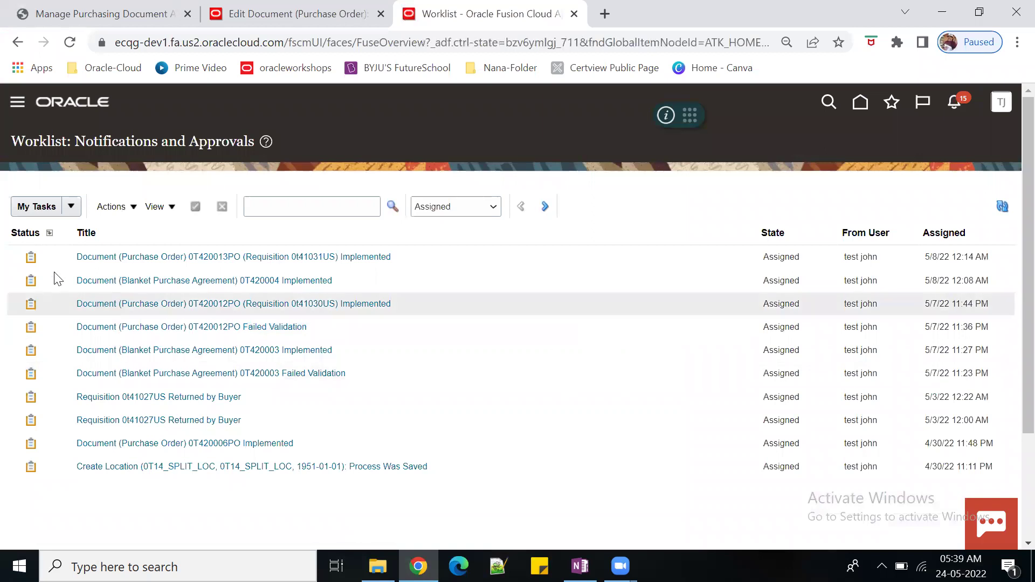
pyautogui.click(74, 211)
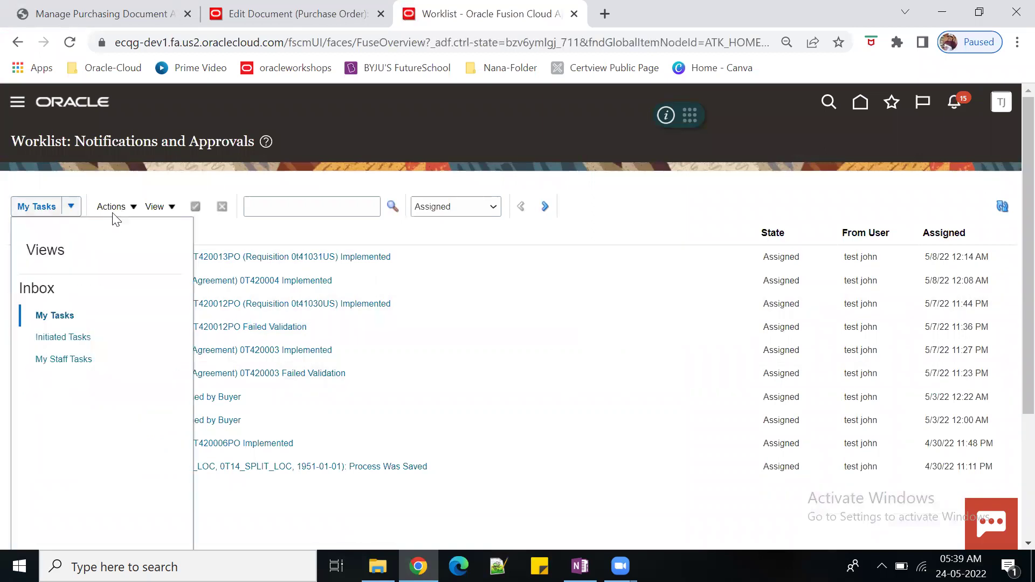
pyautogui.click(674, 218)
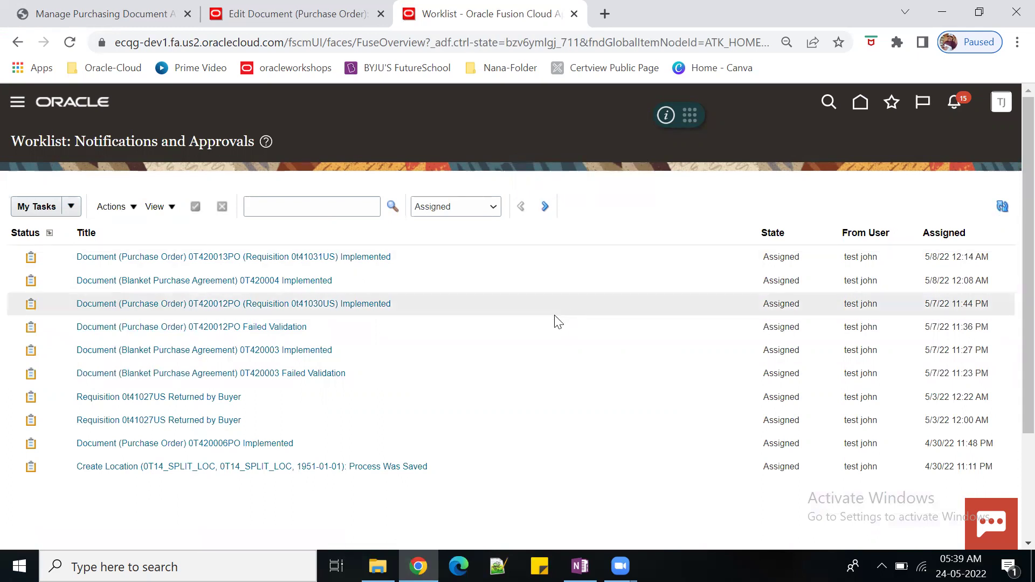
pyautogui.click(1001, 102)
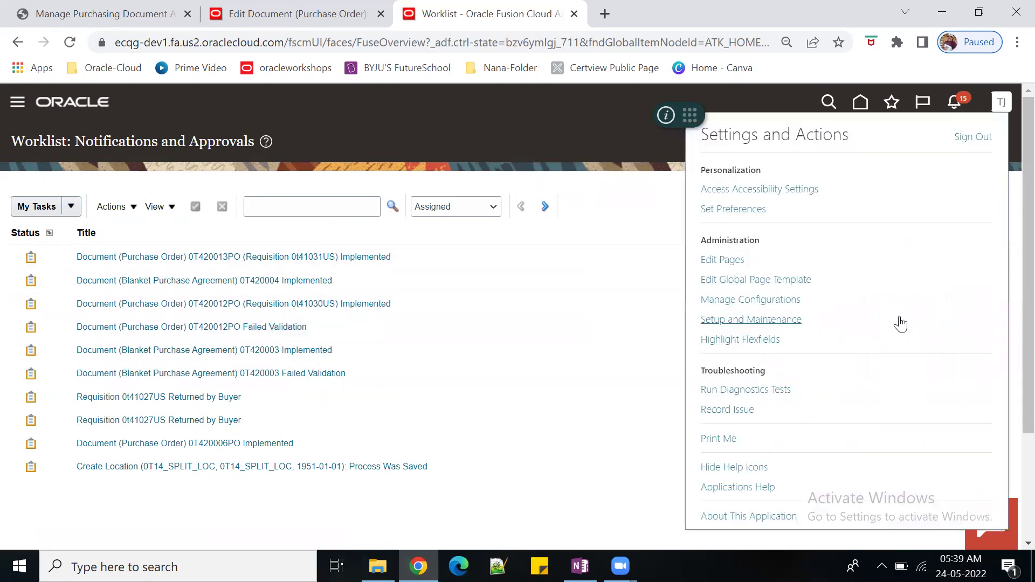
# Search the Setup and Maintenance tasks for 'Manage Approval' to open the approval groups page.
pyautogui.click(746, 320)
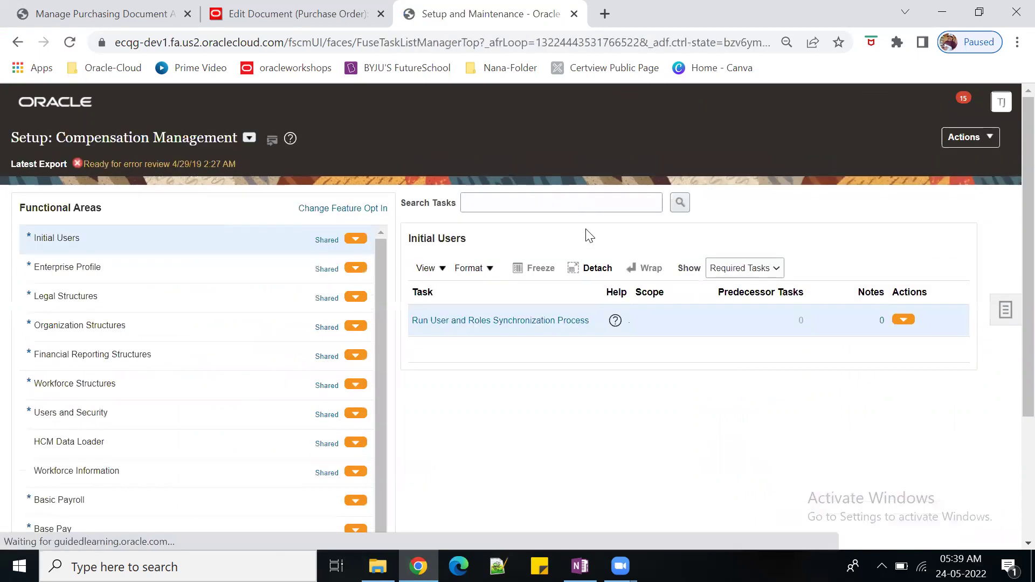
pyautogui.click(989, 148)
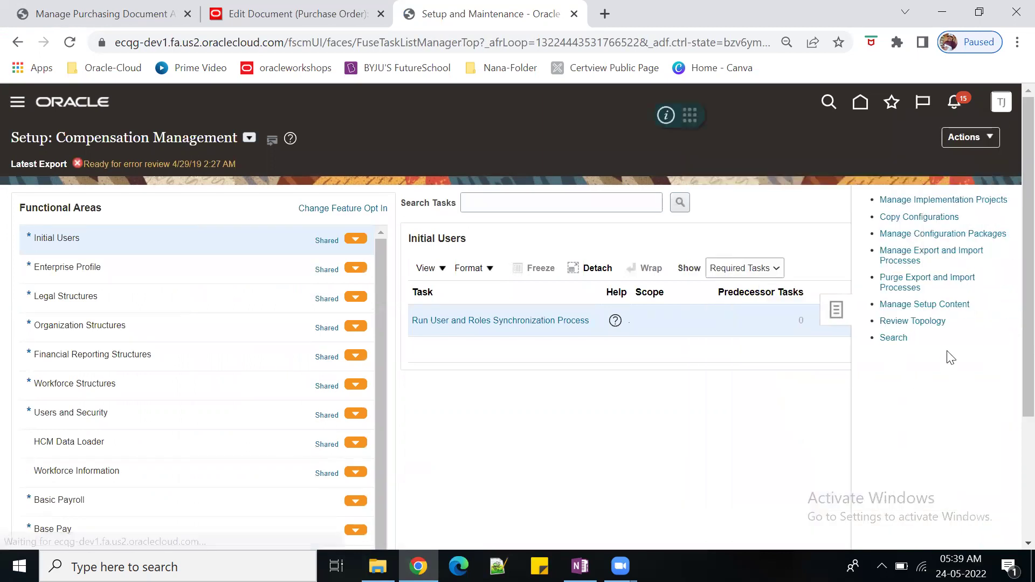
pyautogui.click(893, 340)
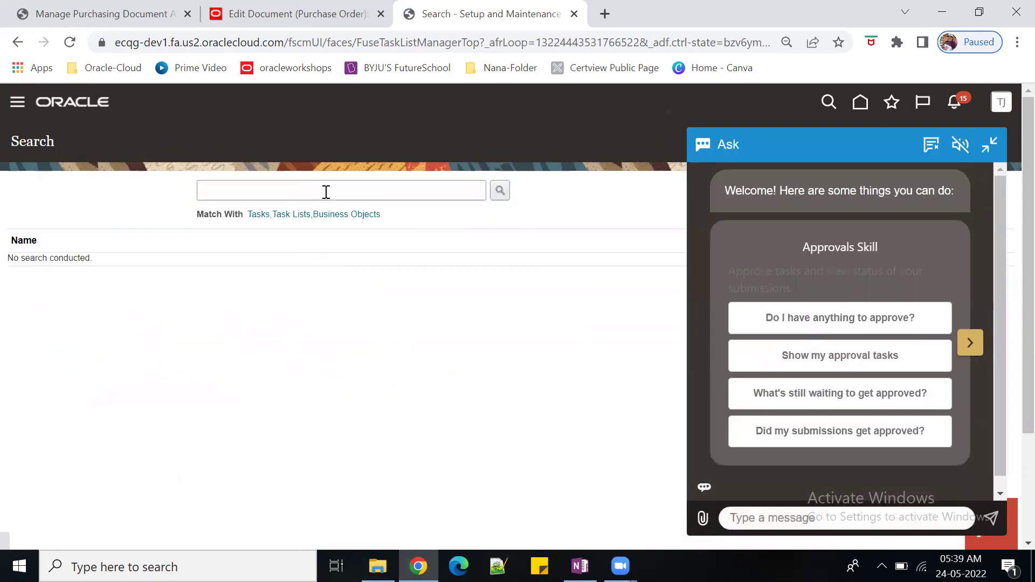
pyautogui.write('%Ma')
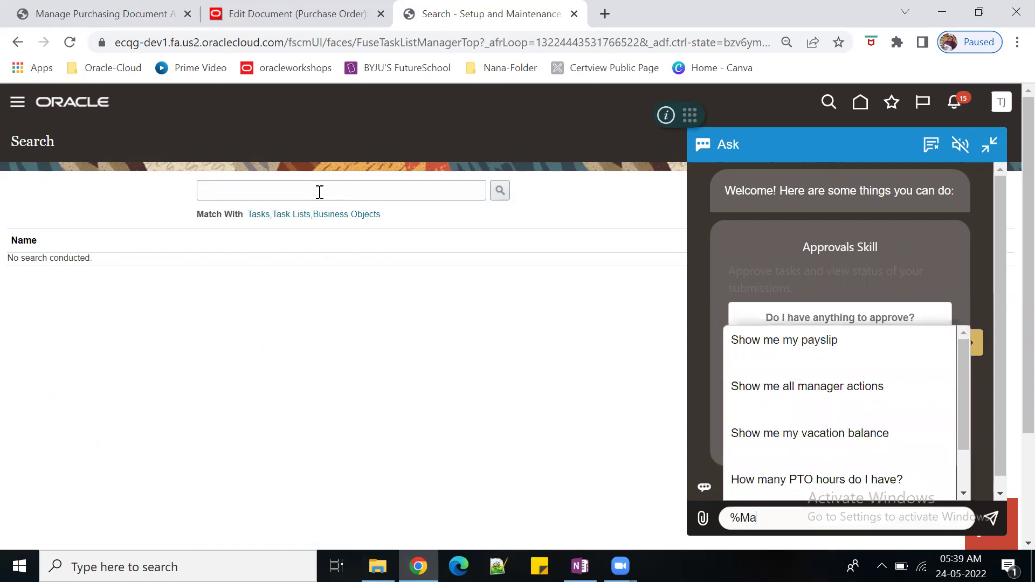
pyautogui.click(320, 192)
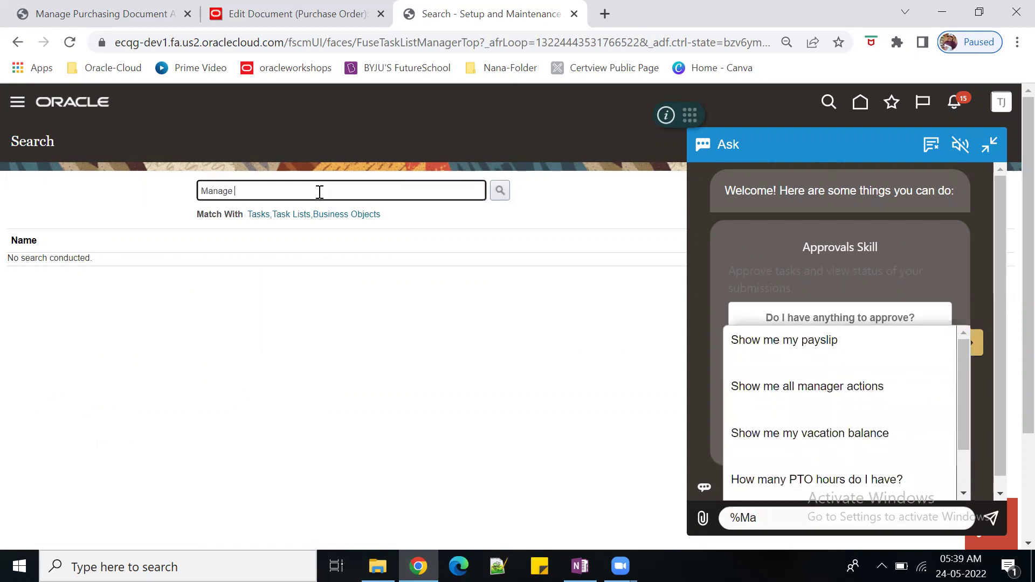
pyautogui.write('Manage Approval')
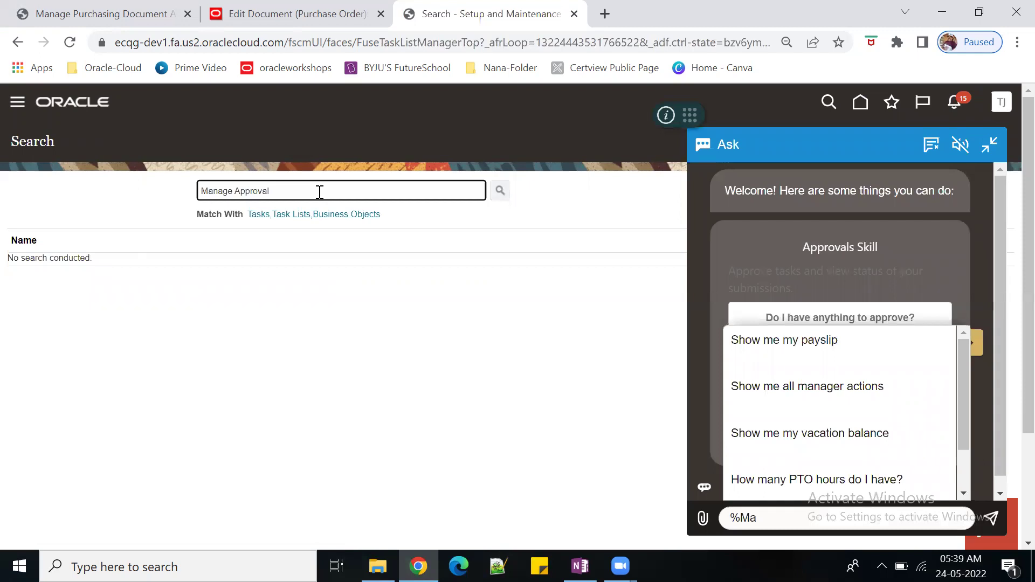
pyautogui.press('Return')
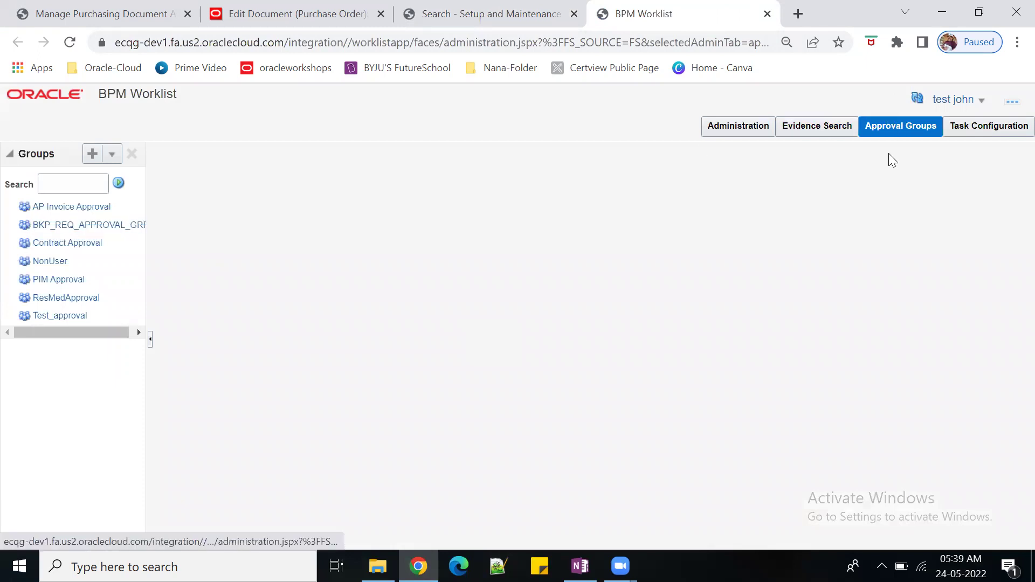
# Add a group named 0t4test_BrightGroup in the Groups pane and save it.
pyautogui.click(92, 153)
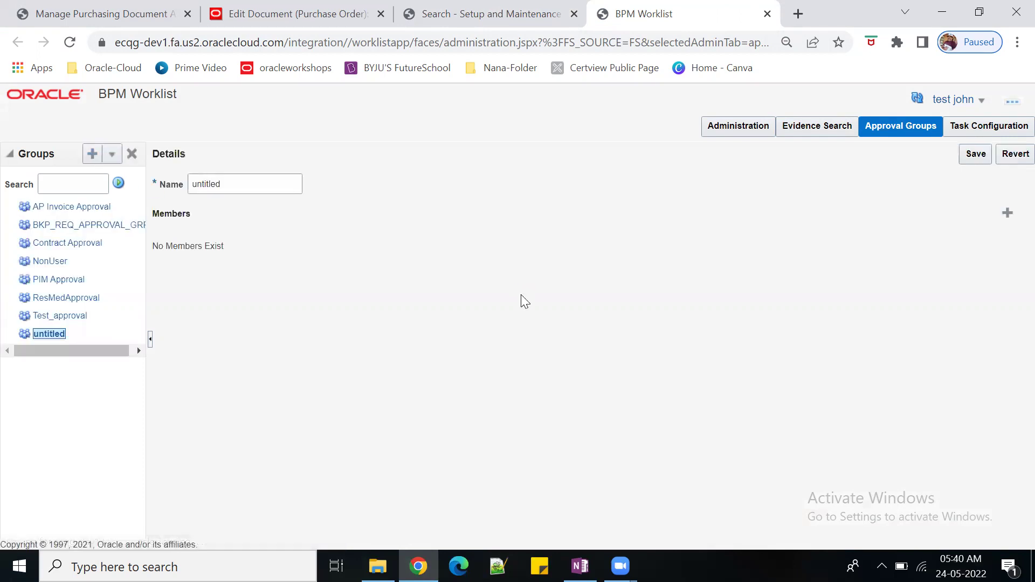
pyautogui.click(228, 185)
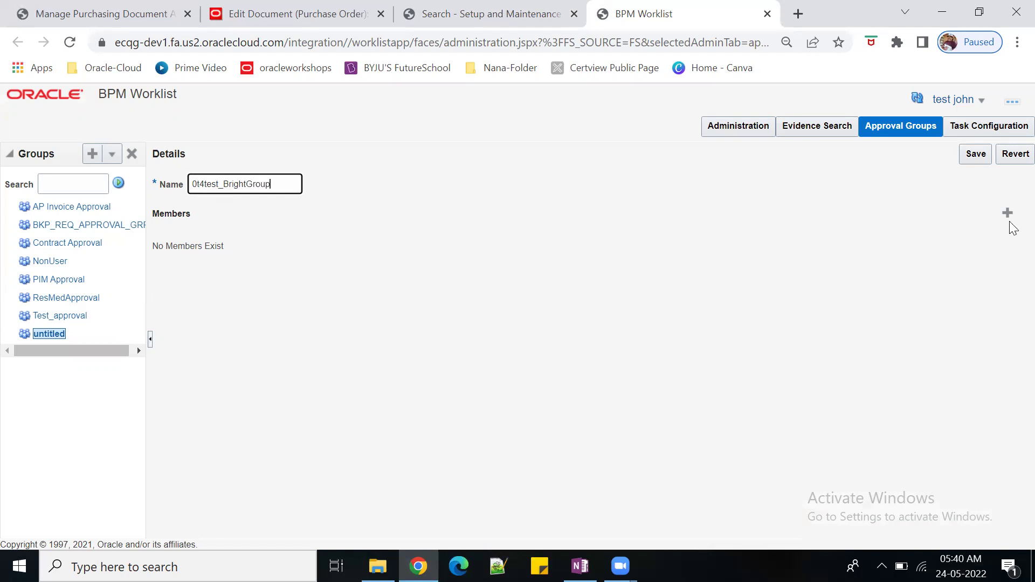
pyautogui.click(977, 160)
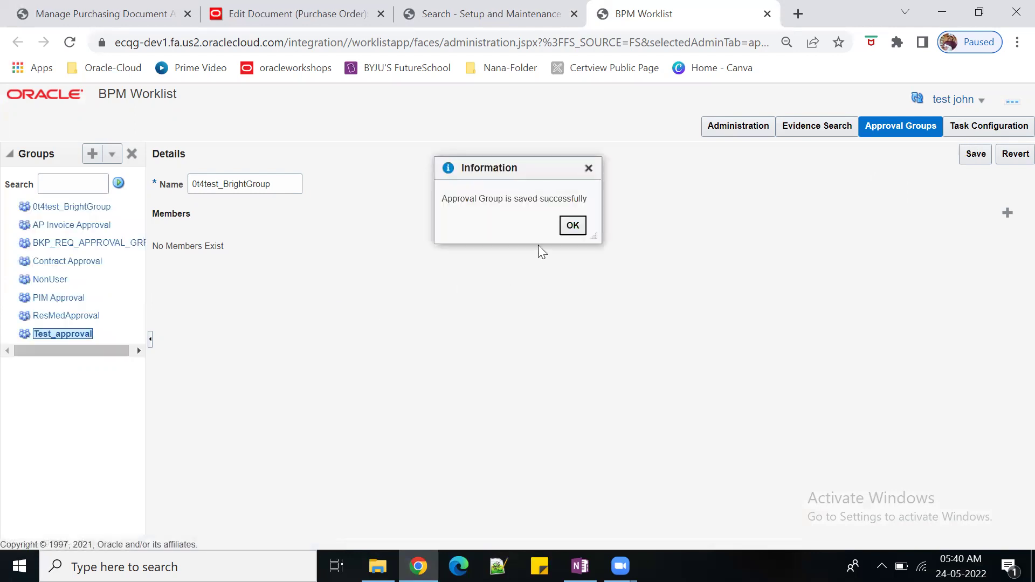
pyautogui.click(572, 225)
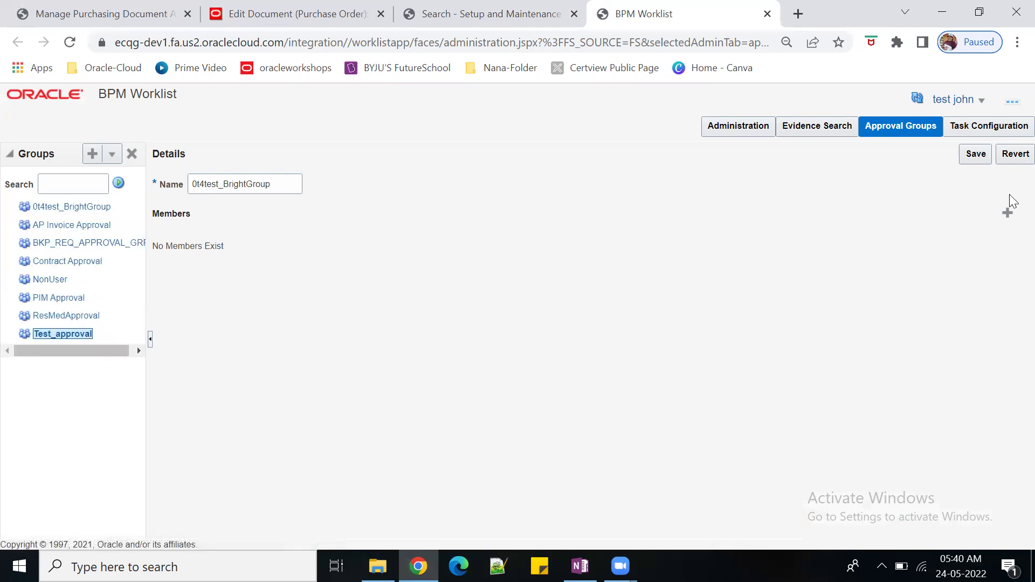
# Find a user by first-name search in Identity Browser and add them as the group's first member.
pyautogui.click(1007, 213)
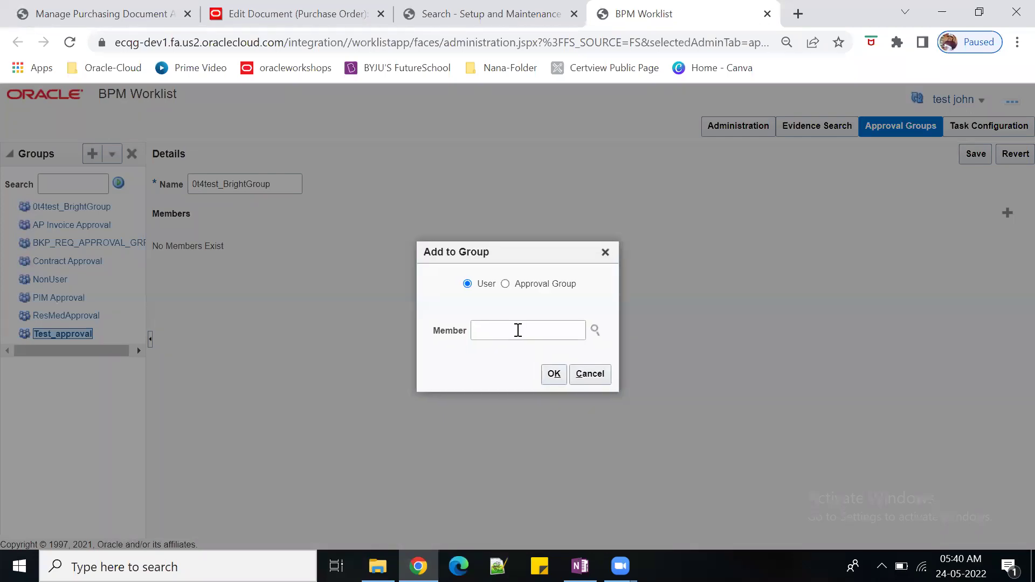
pyautogui.click(518, 330)
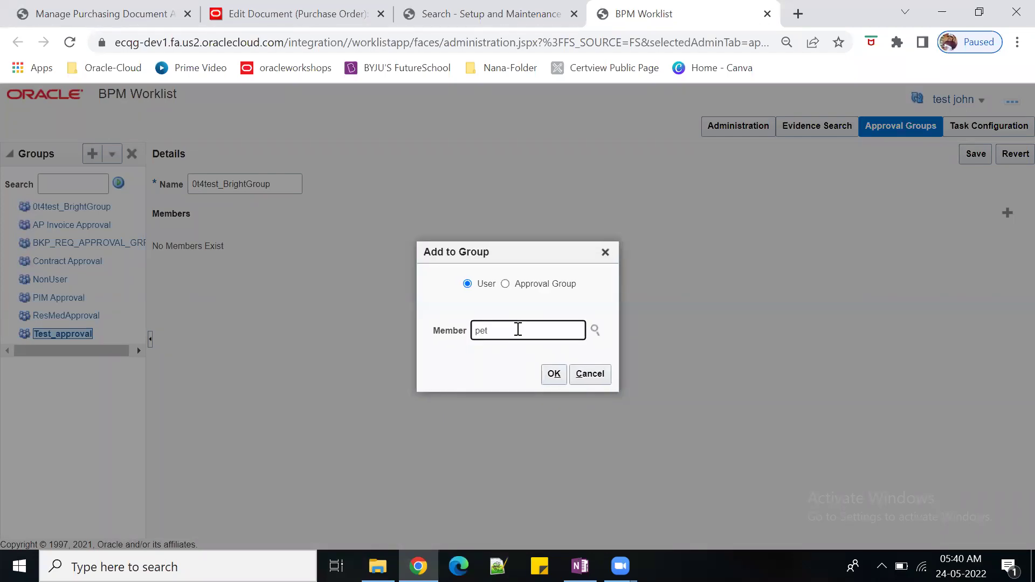
pyautogui.click(595, 330)
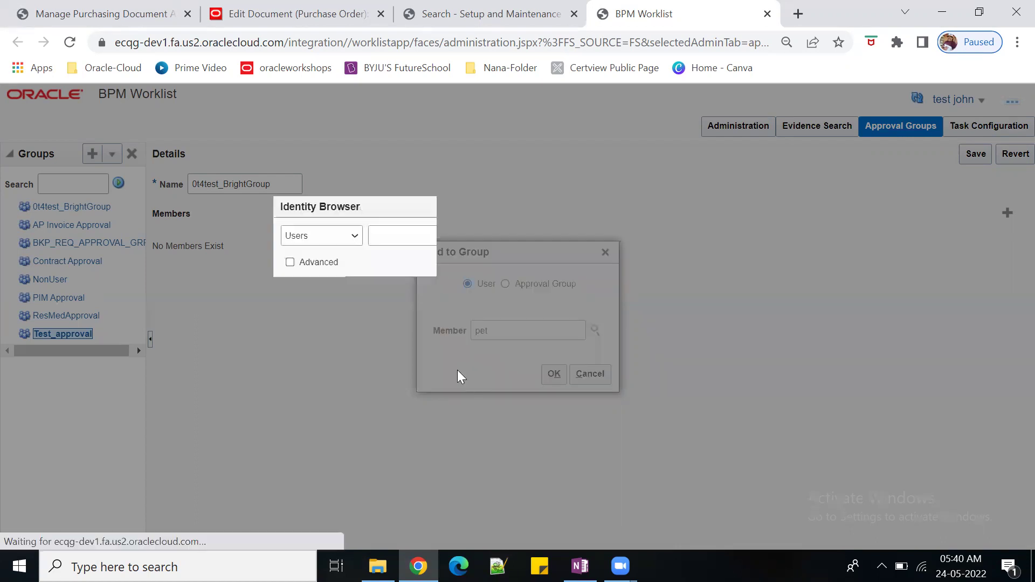
pyautogui.click(371, 290)
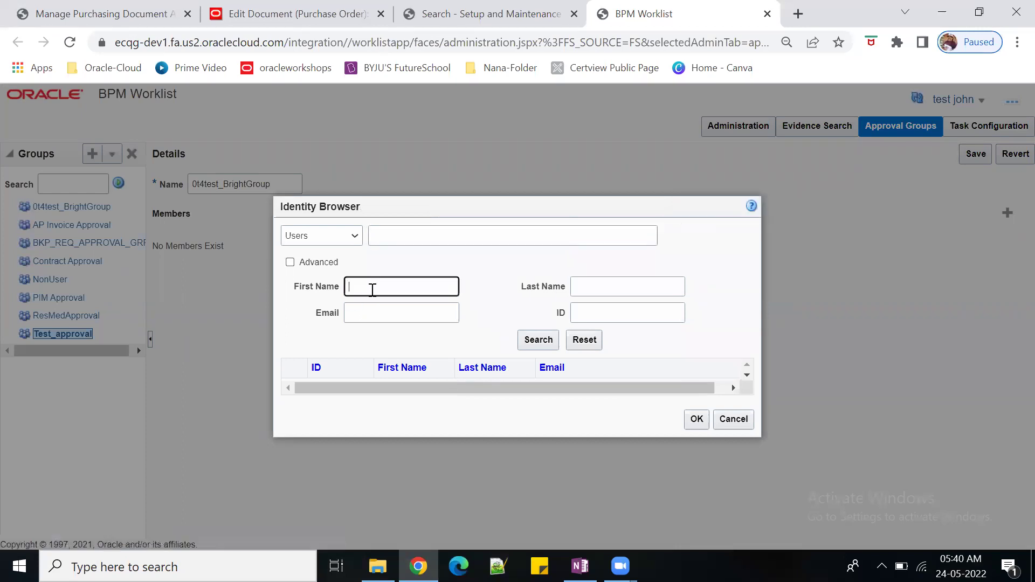
pyautogui.write('Pet')
pyautogui.click(538, 339)
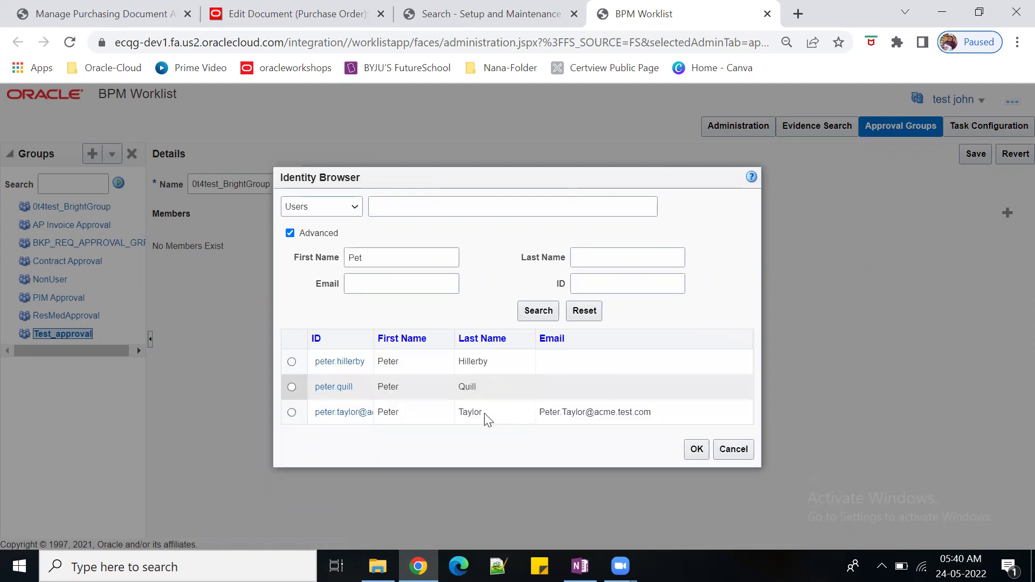
pyautogui.click(291, 362)
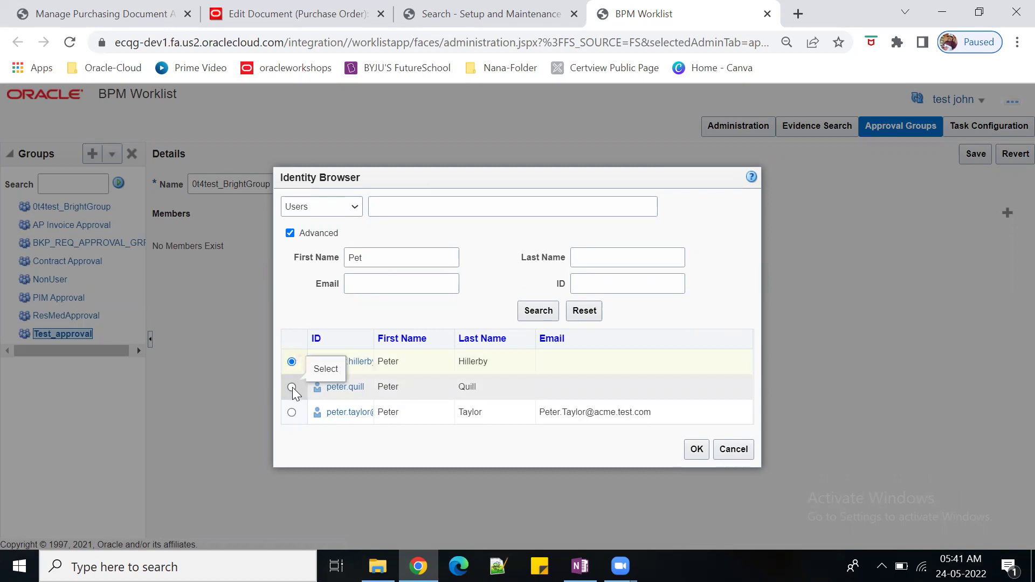
pyautogui.click(292, 386)
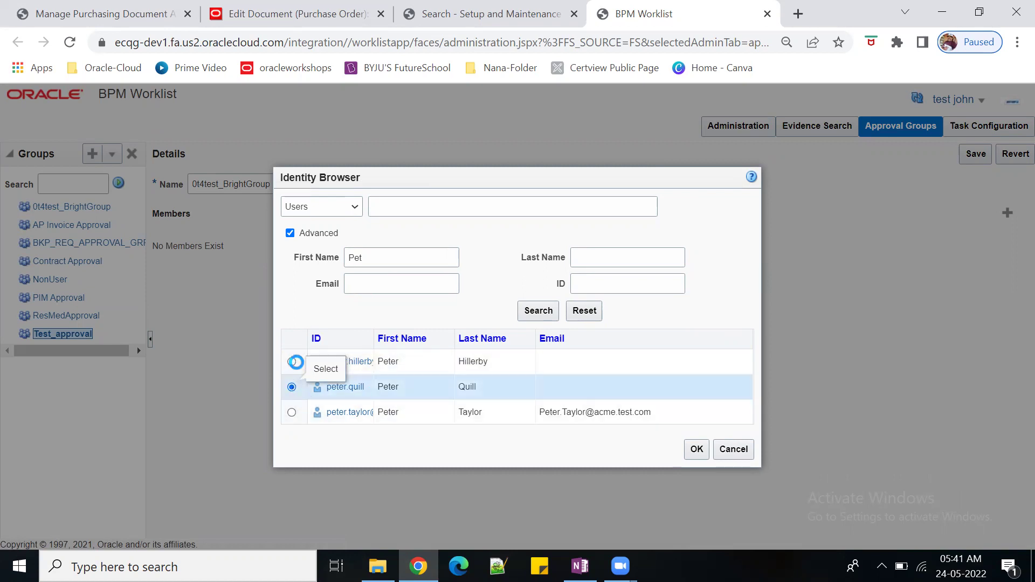
pyautogui.click(292, 362)
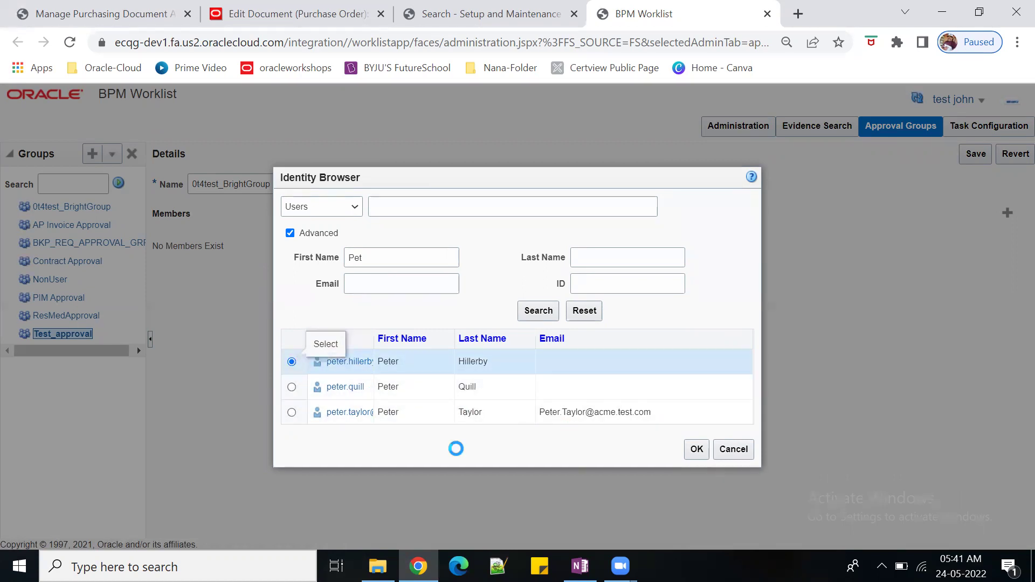
pyautogui.click(696, 448)
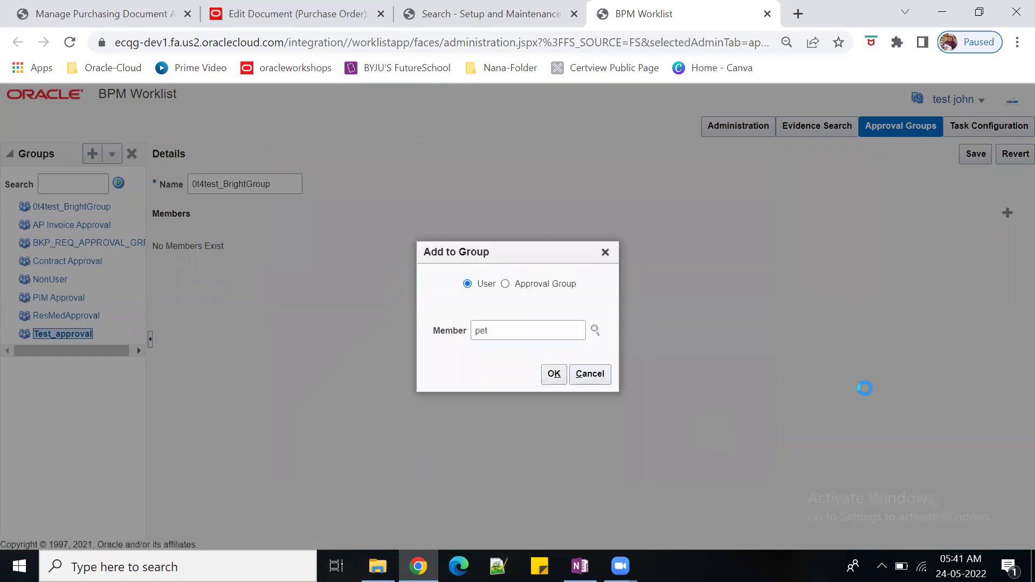
pyautogui.click(557, 376)
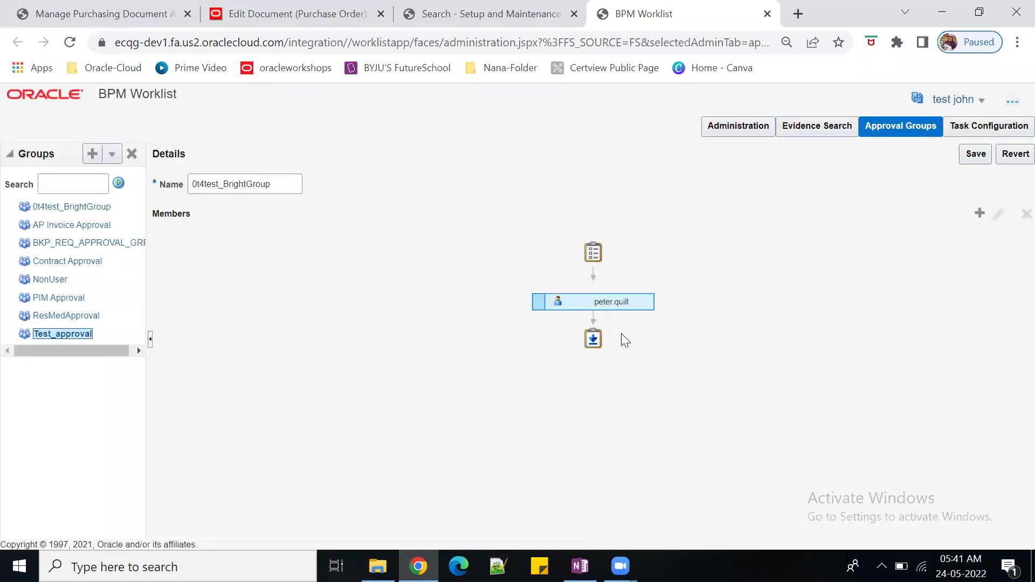
# Insert a second user, found by first-name search, below the first member.
pyautogui.click(637, 304)
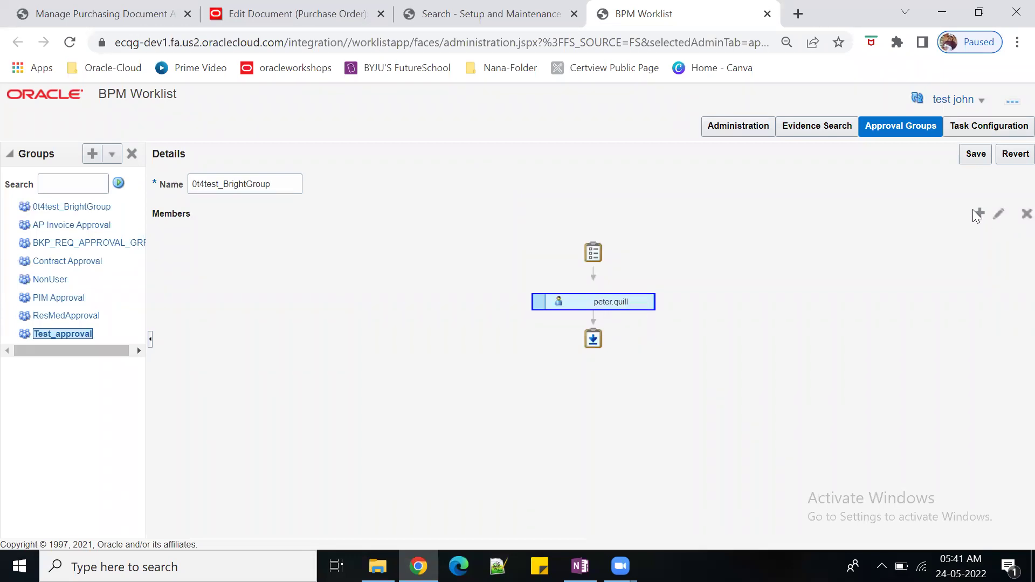
pyautogui.click(978, 214)
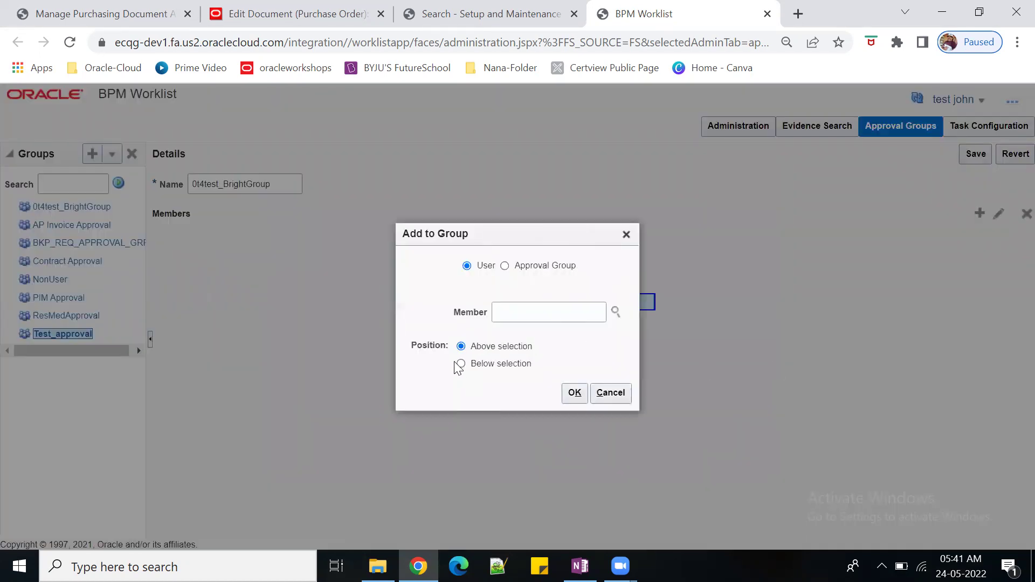
pyautogui.click(460, 364)
pyautogui.click(549, 312)
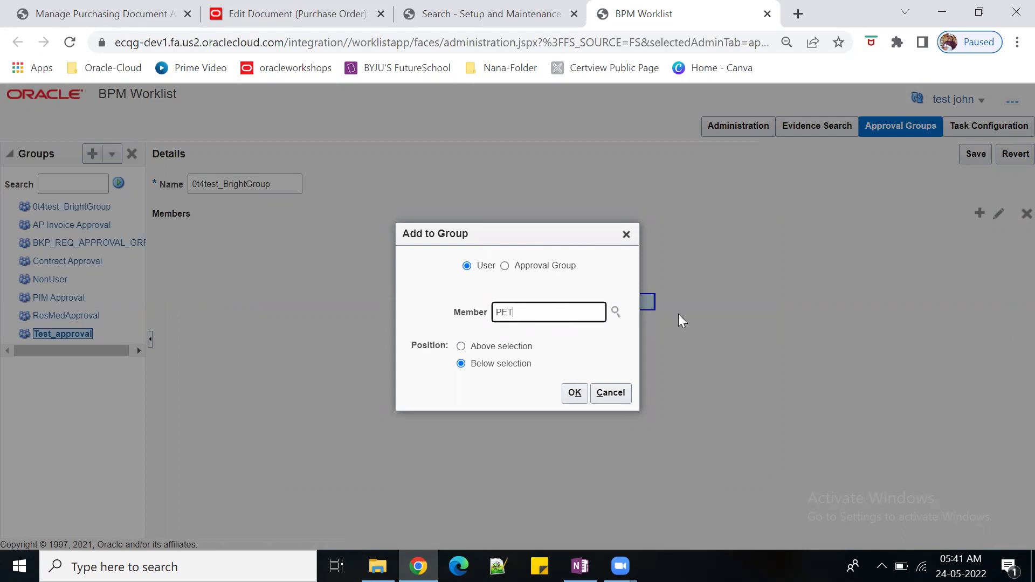
pyautogui.click(619, 314)
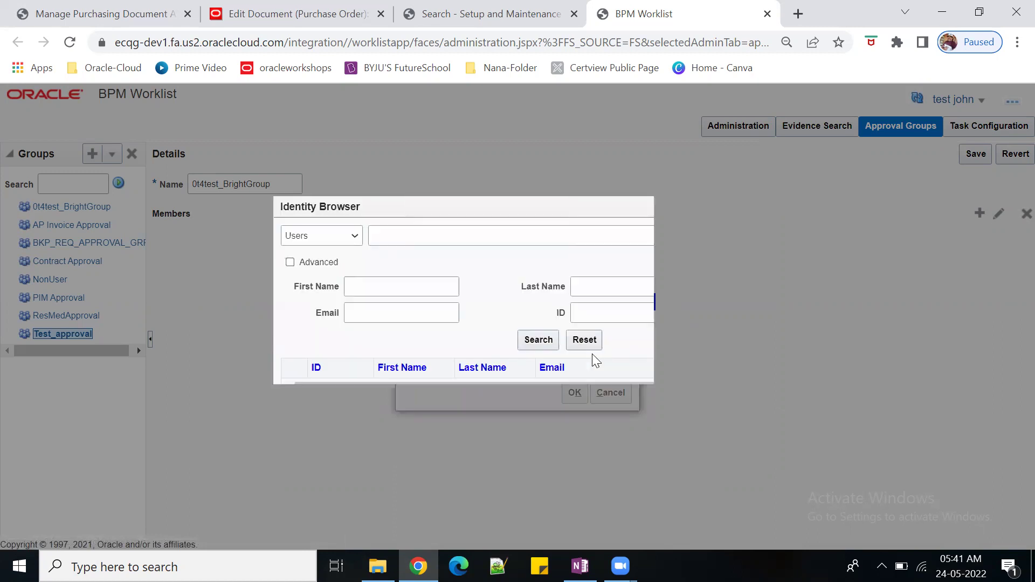
pyautogui.click(382, 282)
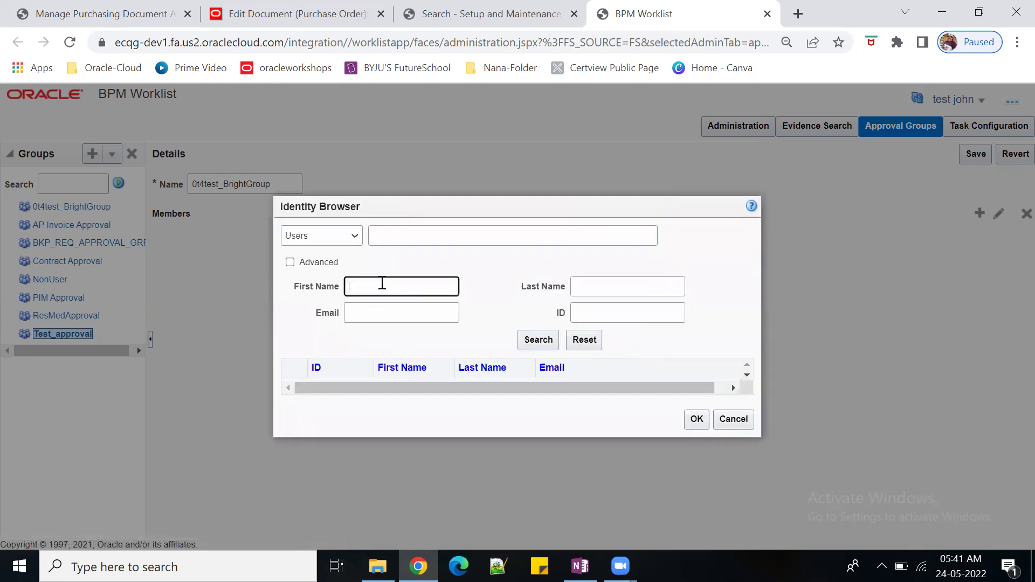
pyautogui.write('pet')
pyautogui.click(536, 340)
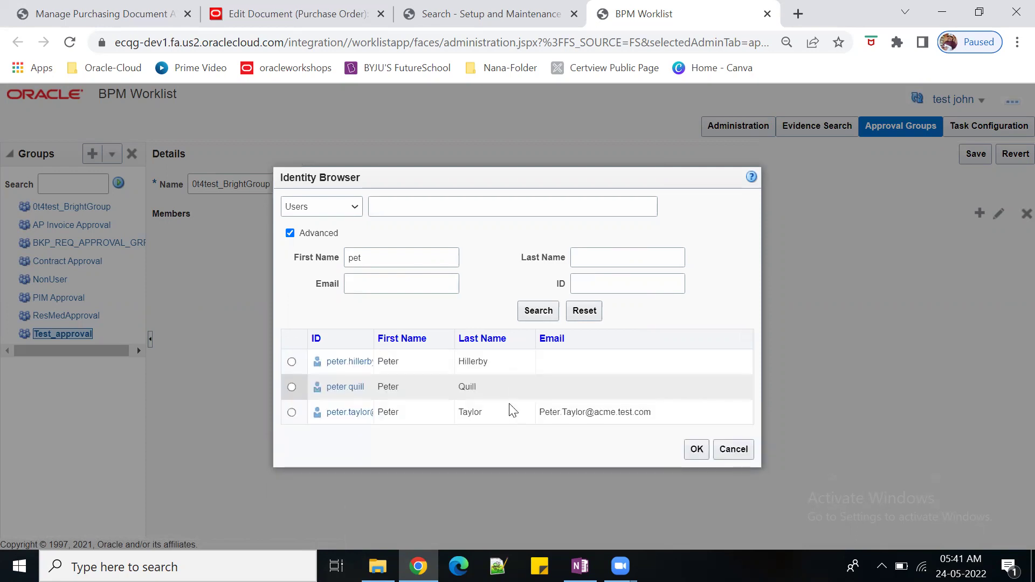
pyautogui.click(292, 413)
pyautogui.click(696, 451)
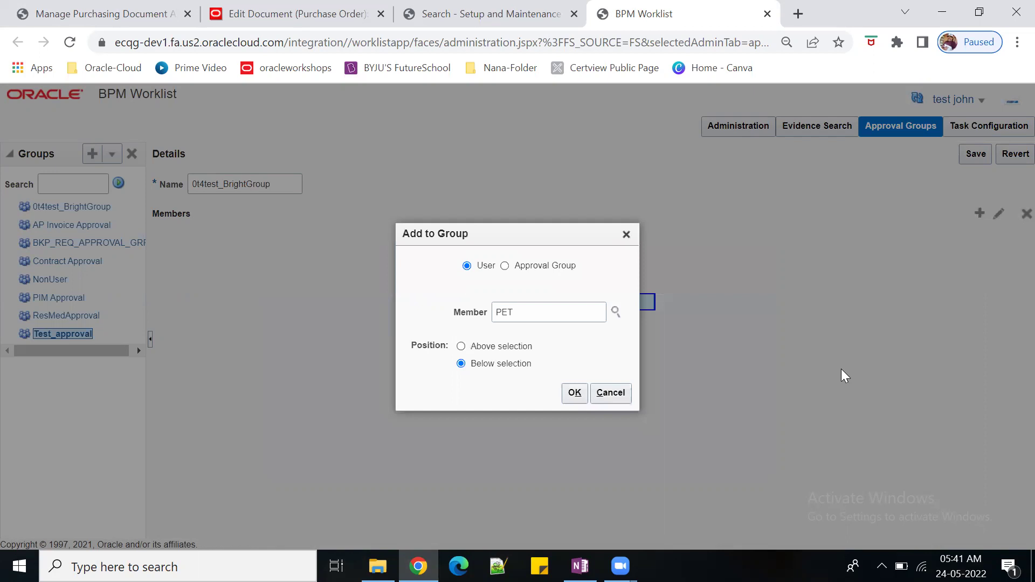
pyautogui.click(573, 394)
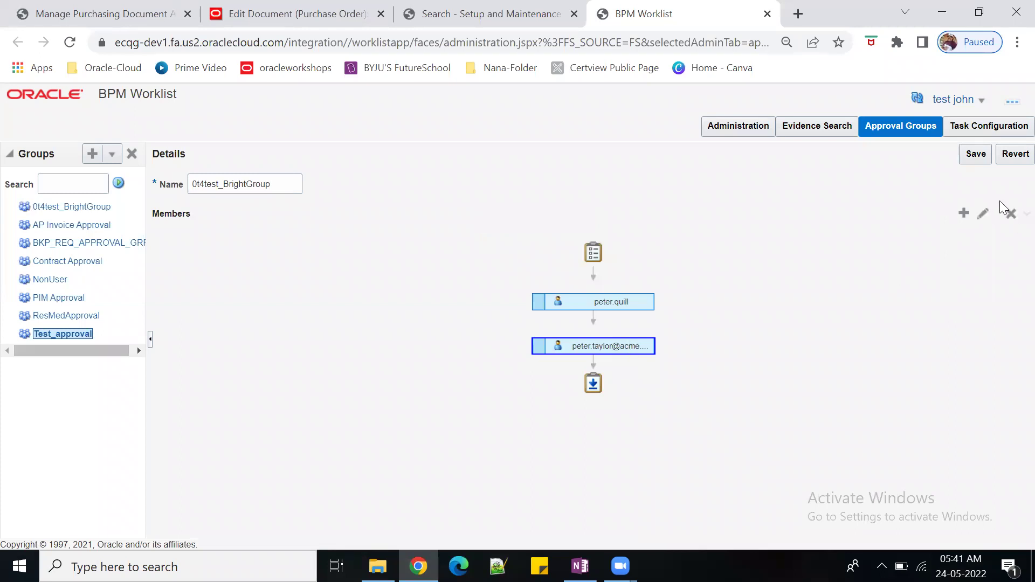
# Add a third user below the existing members, save the group, and copy its name.
pyautogui.click(951, 213)
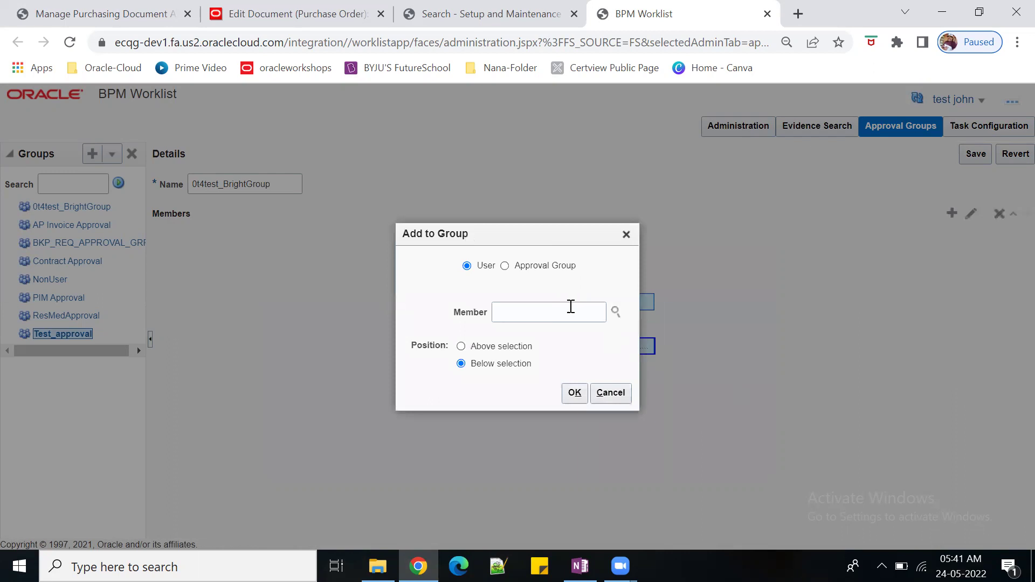
pyautogui.click(571, 306)
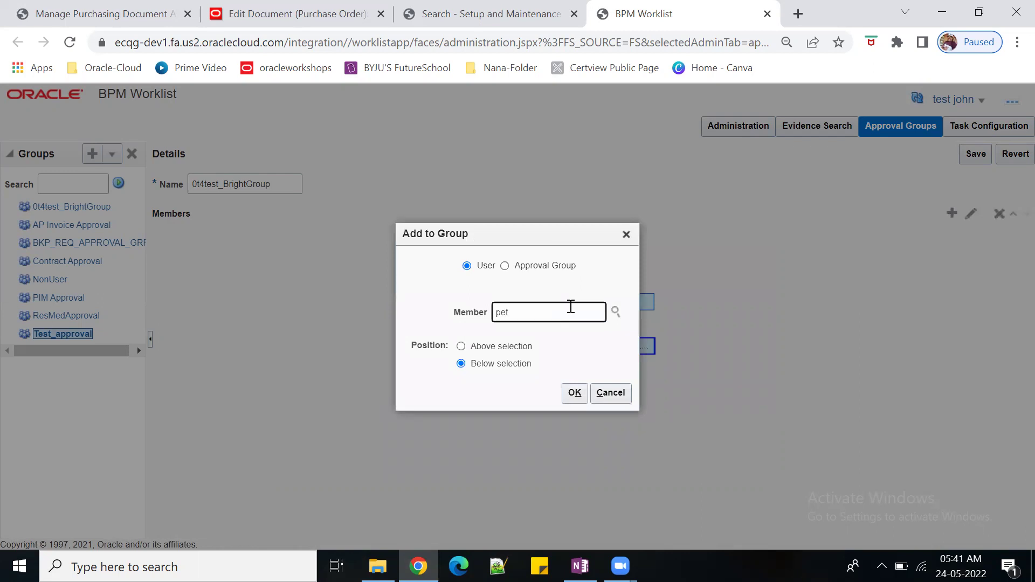
pyautogui.click(615, 311)
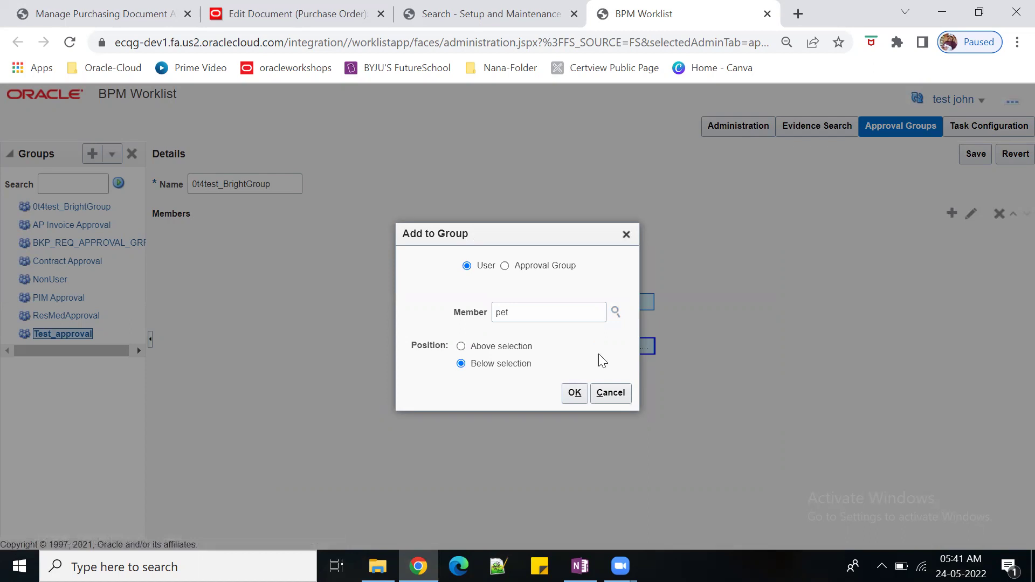
pyautogui.click(384, 288)
pyautogui.write('pet')
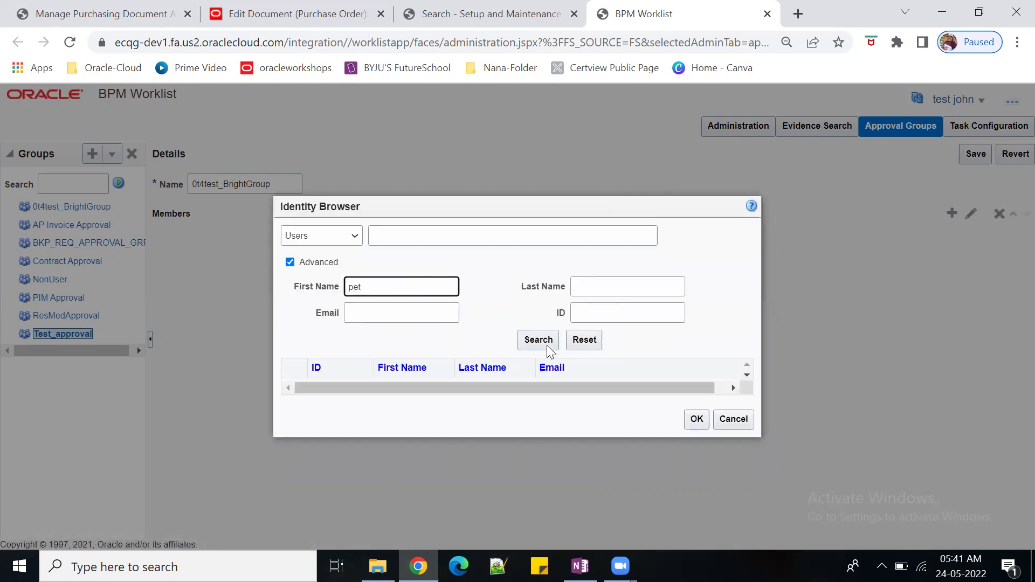
pyautogui.click(546, 345)
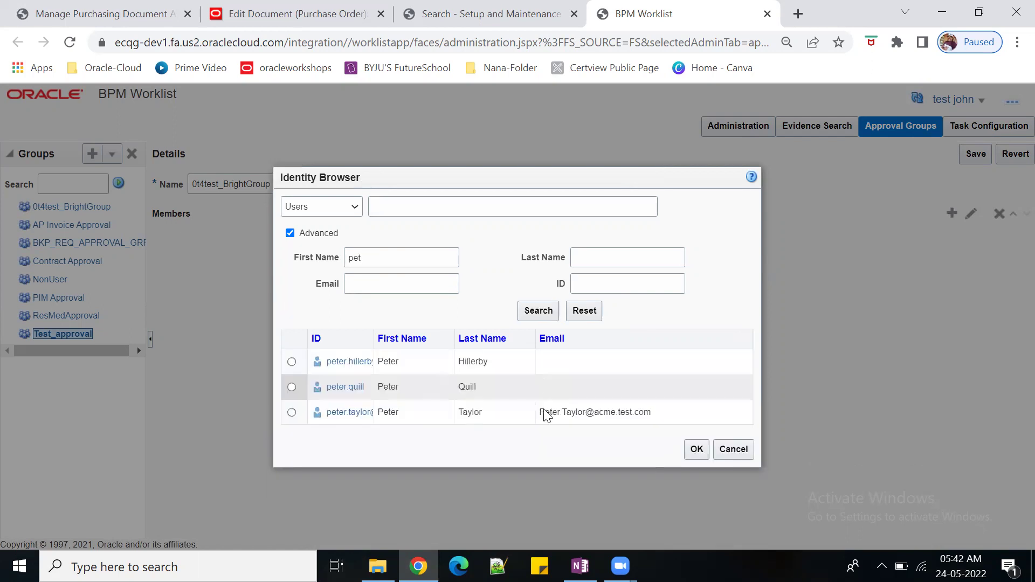
pyautogui.click(289, 362)
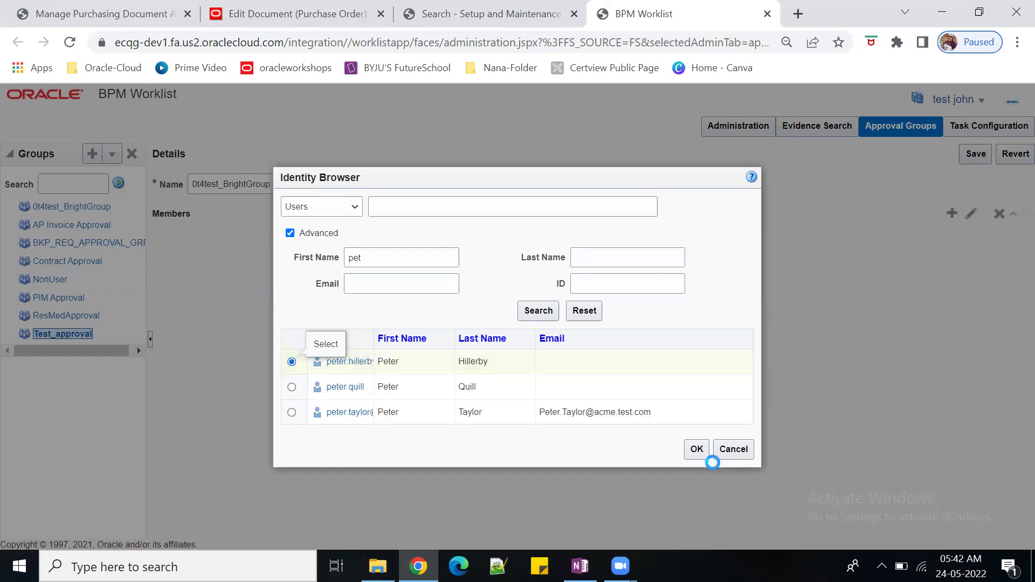
pyautogui.click(700, 450)
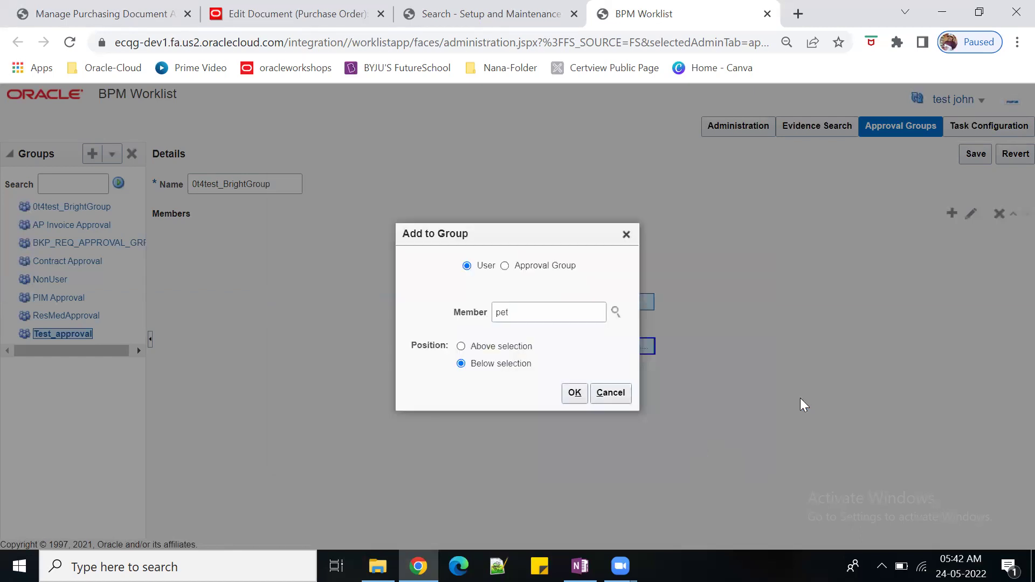
pyautogui.click(574, 392)
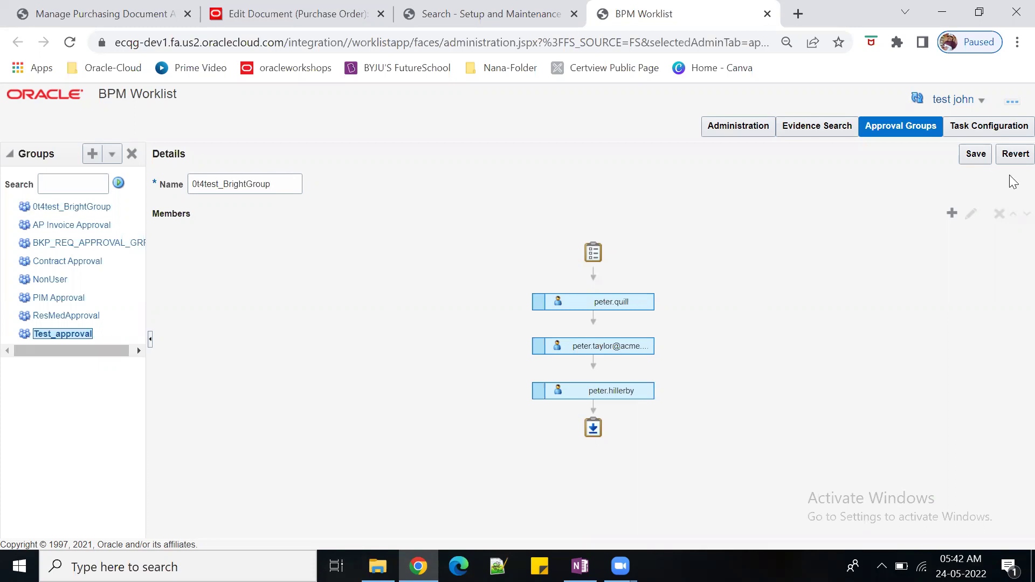
pyautogui.click(975, 156)
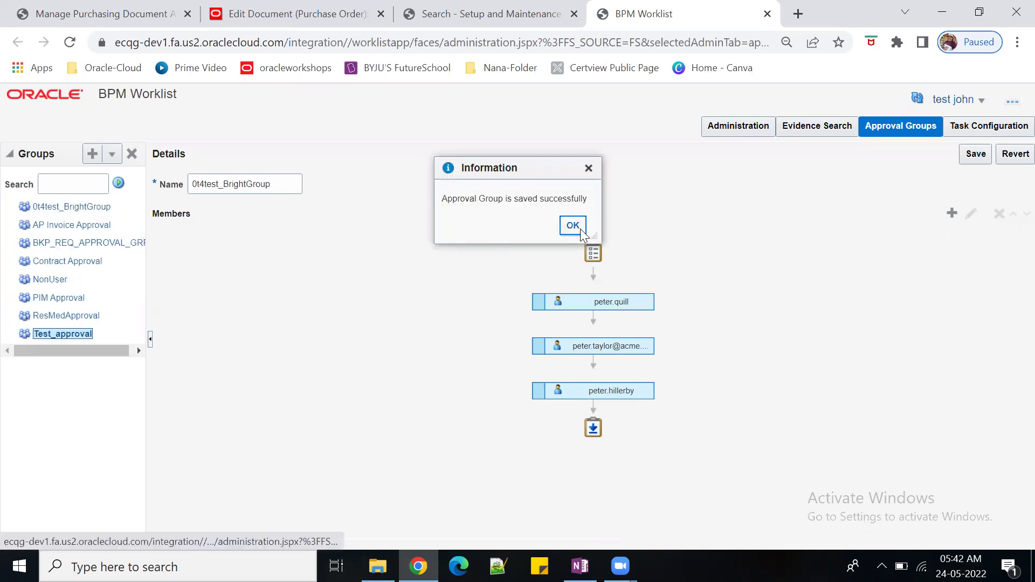
pyautogui.click(573, 225)
pyautogui.doubleClick(264, 184)
pyautogui.hotkey('ctrl', 'c')
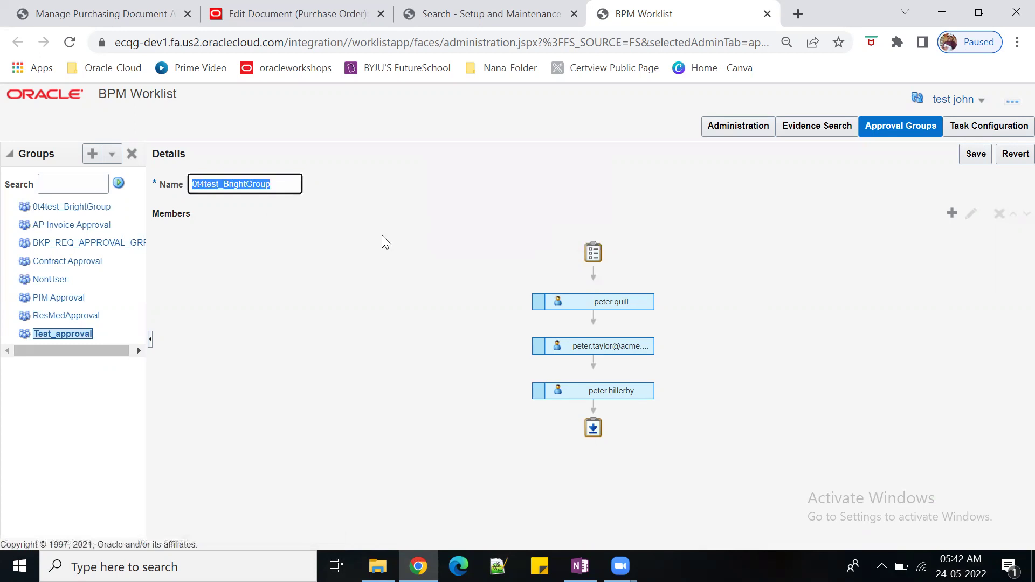
# Add item 6 'Approval Group - 0t4test_BrightGroup' to the Approvals - Fusion P2P note.
pyautogui.click(580, 565)
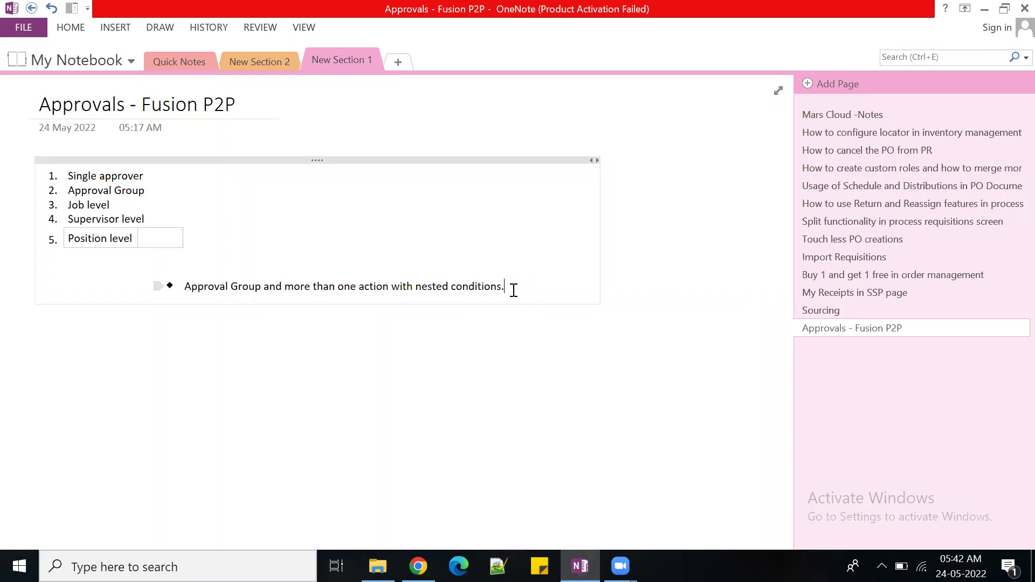
pyautogui.click(79, 270)
pyautogui.write('Approval Group -')
pyautogui.hotkey('ctrl', 'v')
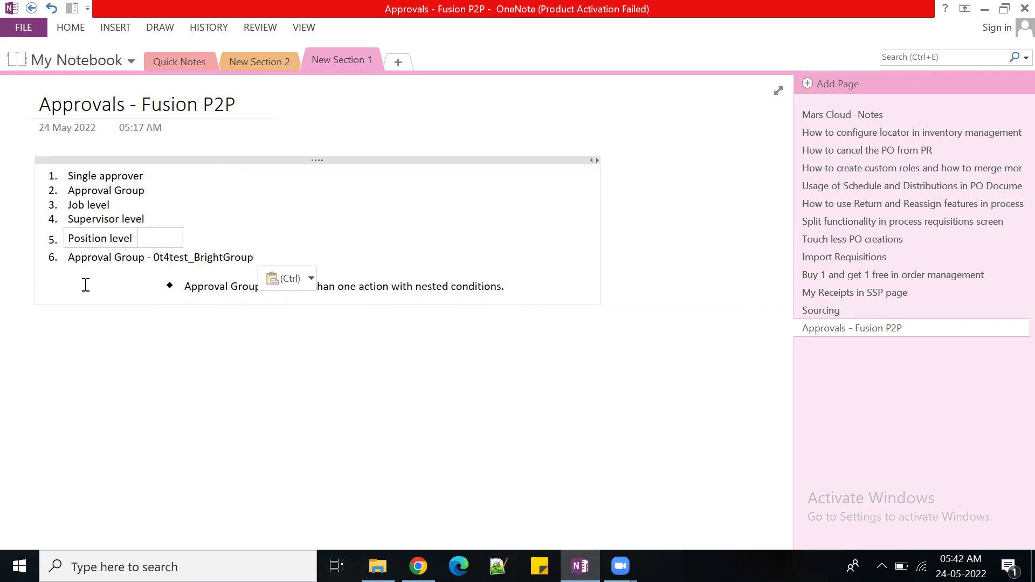
# Save 0t4test_BrightGroup again and close the BPM Worklist tab.
pyautogui.hotkey('alt', 'Tab')
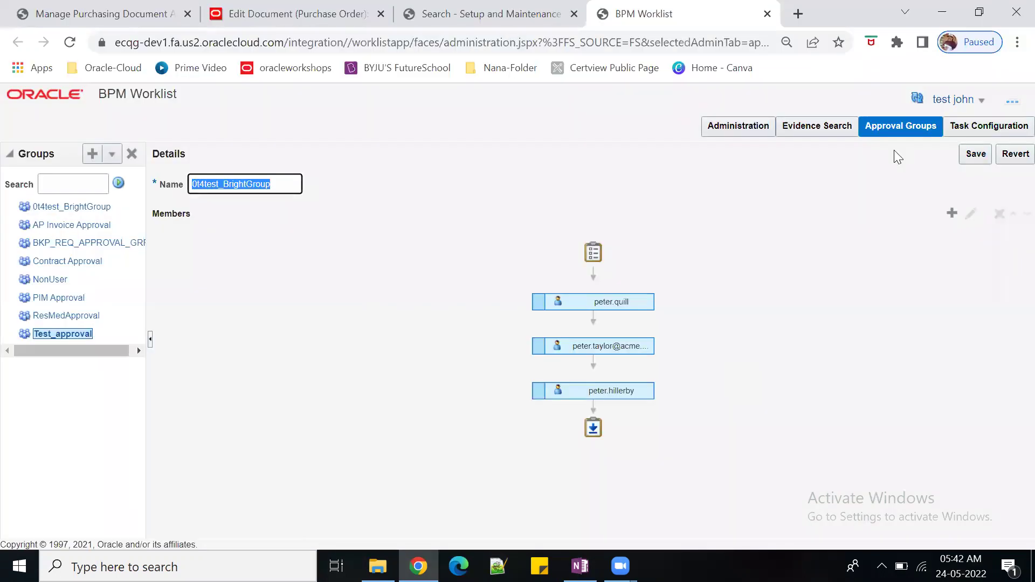
pyautogui.click(985, 161)
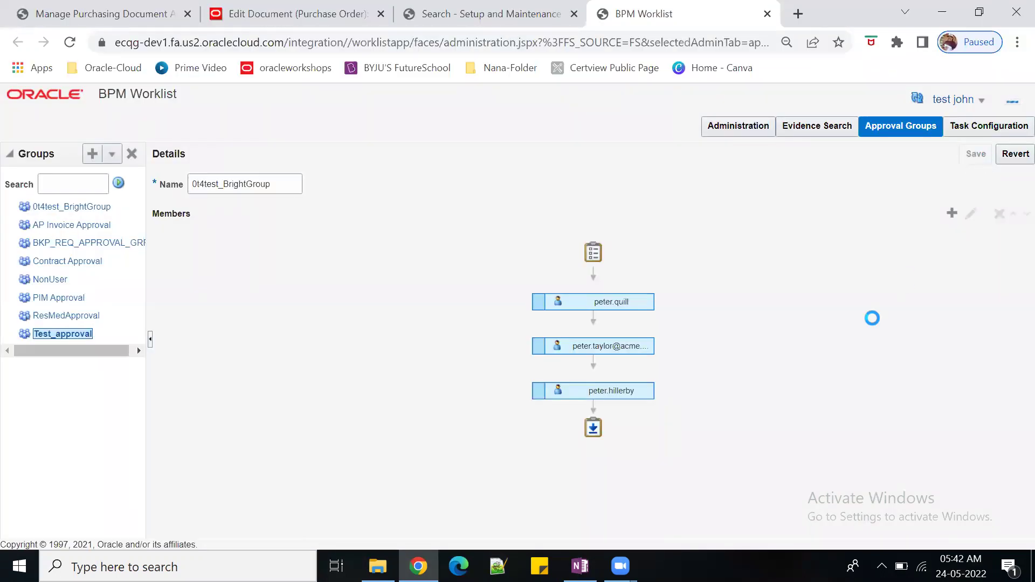
pyautogui.click(570, 225)
pyautogui.click(767, 14)
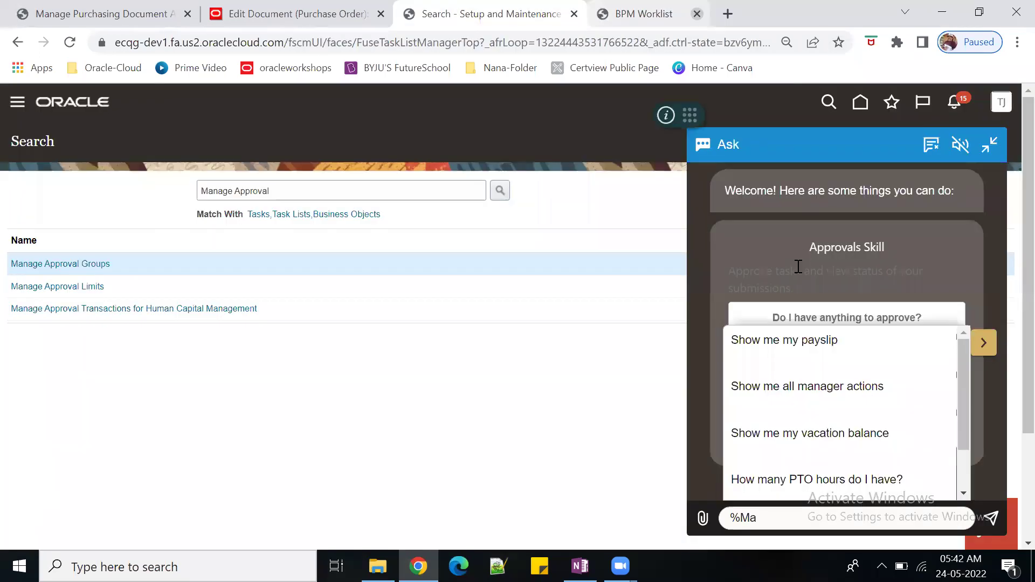
# Open Edit Rules for the Terms Approval Serial participant.
pyautogui.click(989, 144)
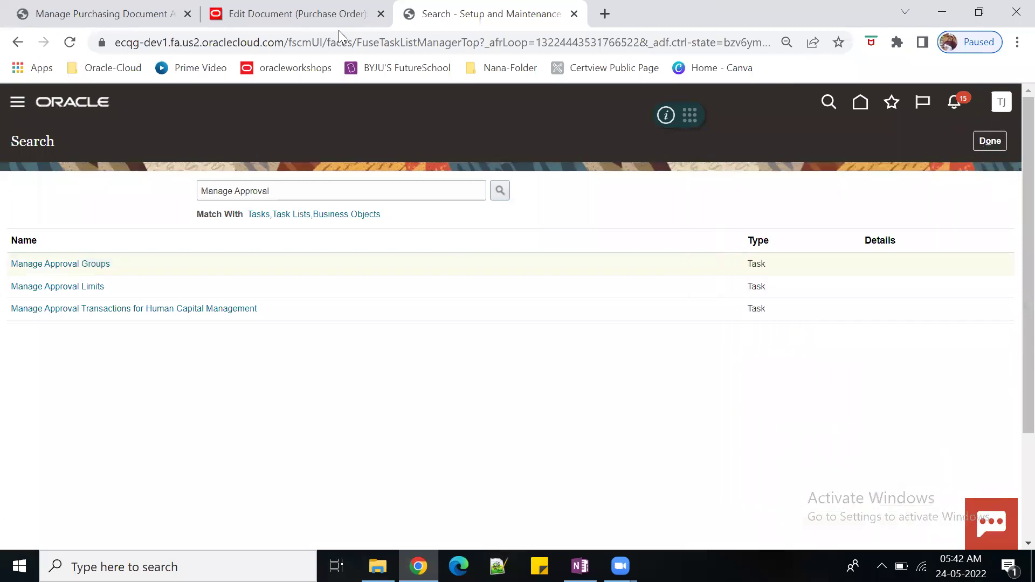
pyautogui.click(162, 15)
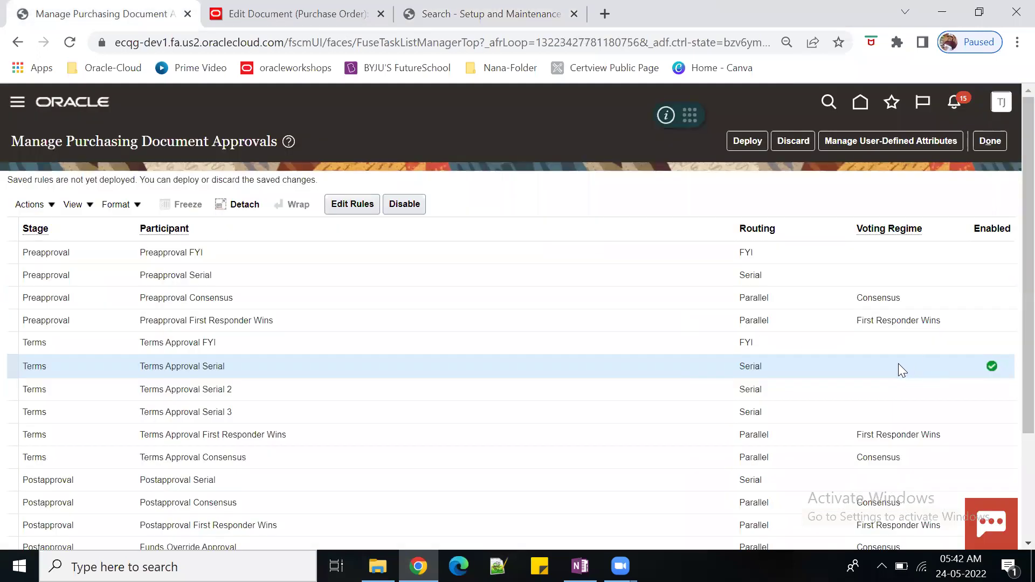
pyautogui.click(352, 204)
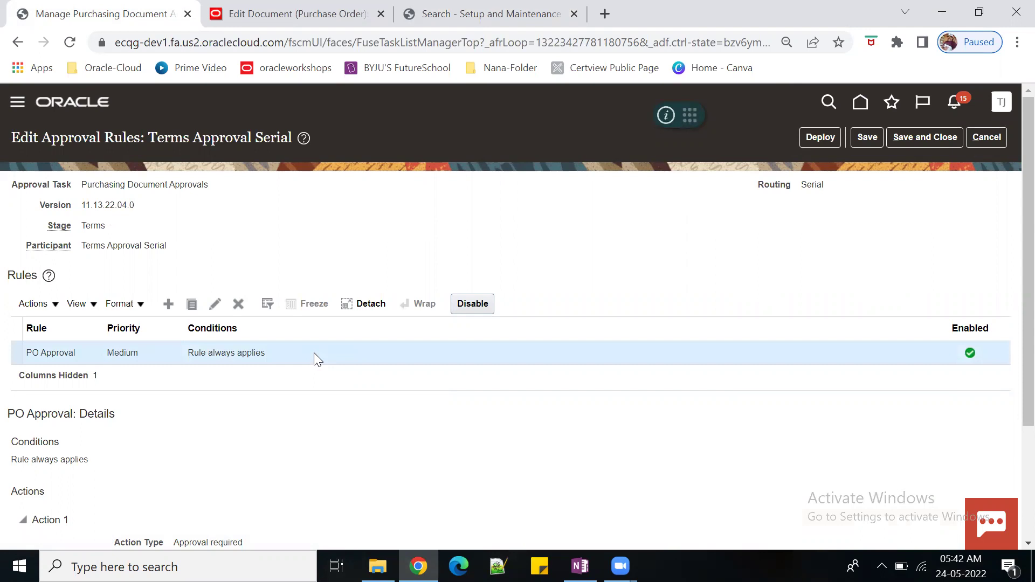
# Rename the PO Approval rule to 'Based On category and Business unit', using that as its description.
pyautogui.click(215, 304)
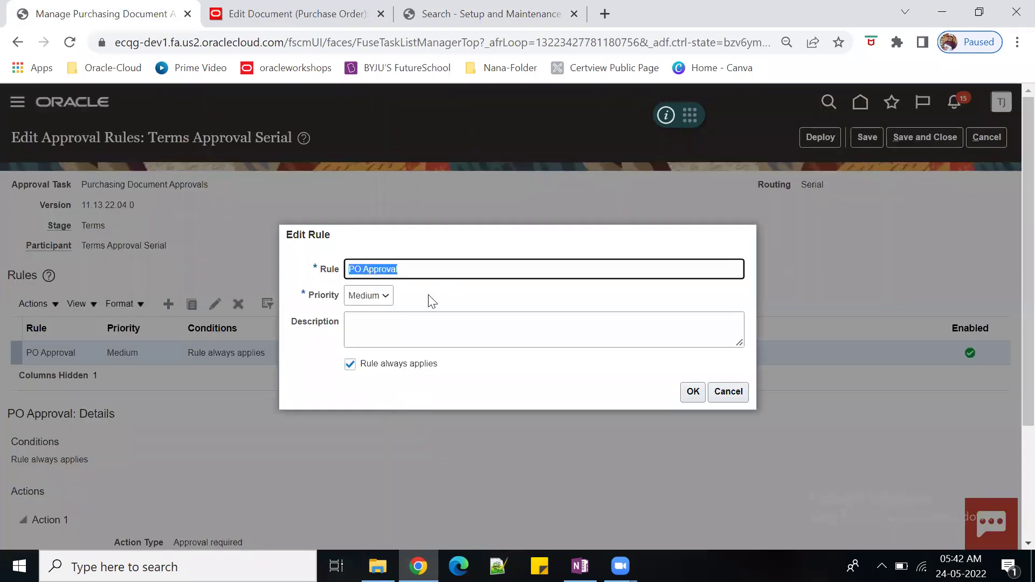
pyautogui.write('Based On category ')
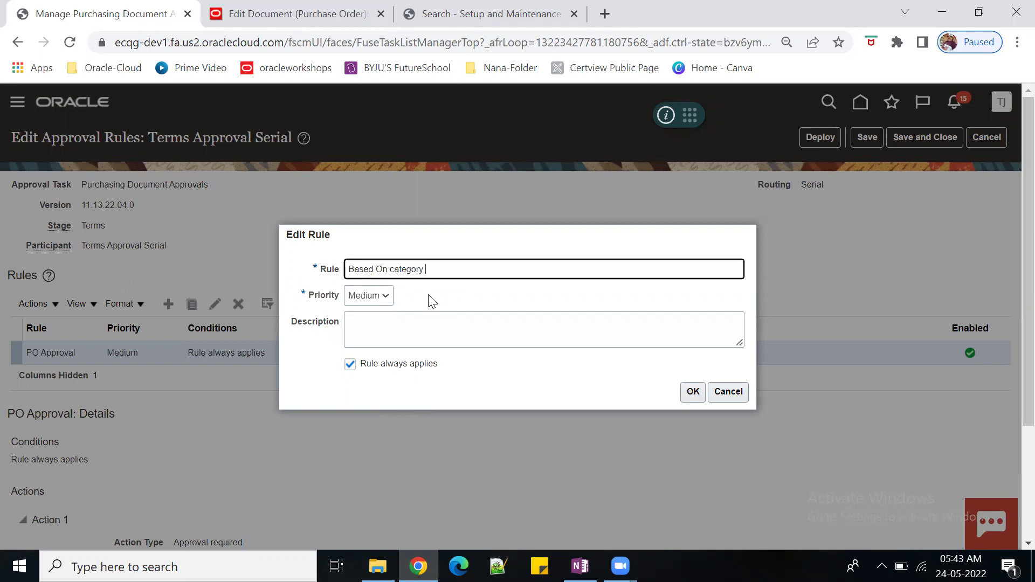
pyautogui.write('and Business unit')
pyautogui.moveTo(537, 274); pyautogui.dragTo(224, 215)
pyautogui.hotkey('ctrl', 'c')
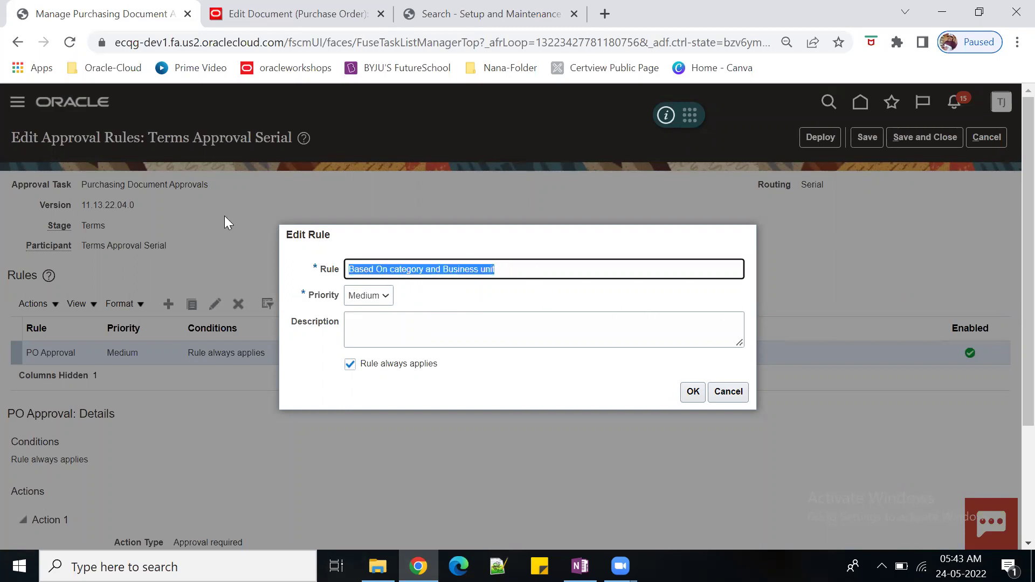
pyautogui.click(386, 335)
pyautogui.hotkey('ctrl', 'v')
pyautogui.click(692, 392)
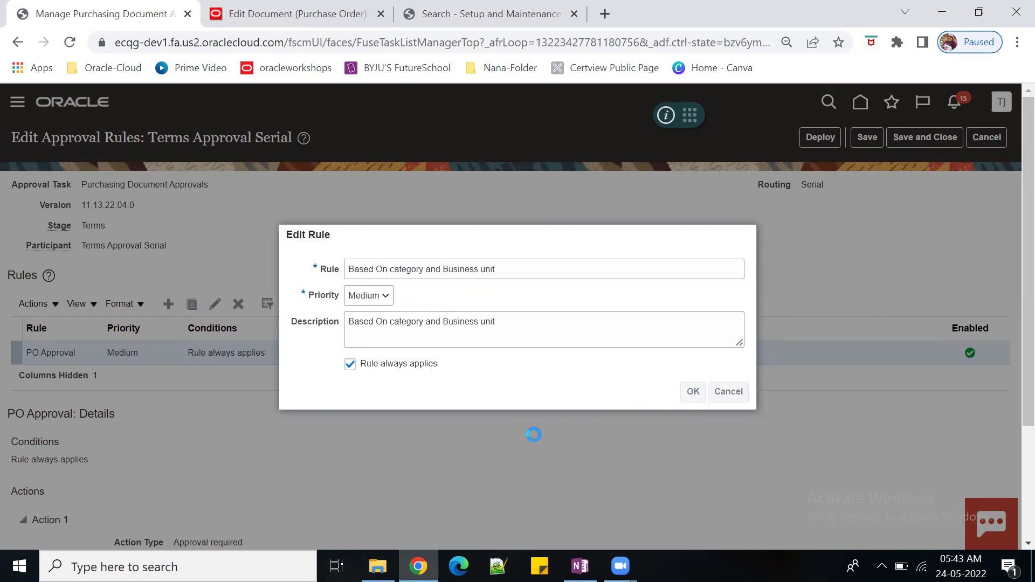
# Delete the rule's existing approval action and clear Rule always applies.
pyautogui.scroll(-2, 530, 438)
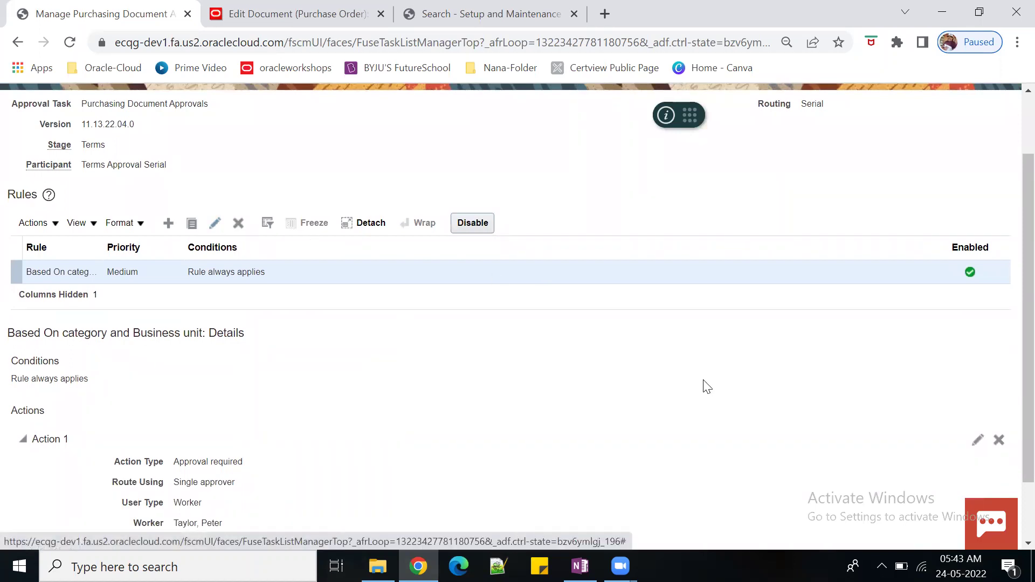
pyautogui.scroll(-2, 942, 439)
pyautogui.click(998, 364)
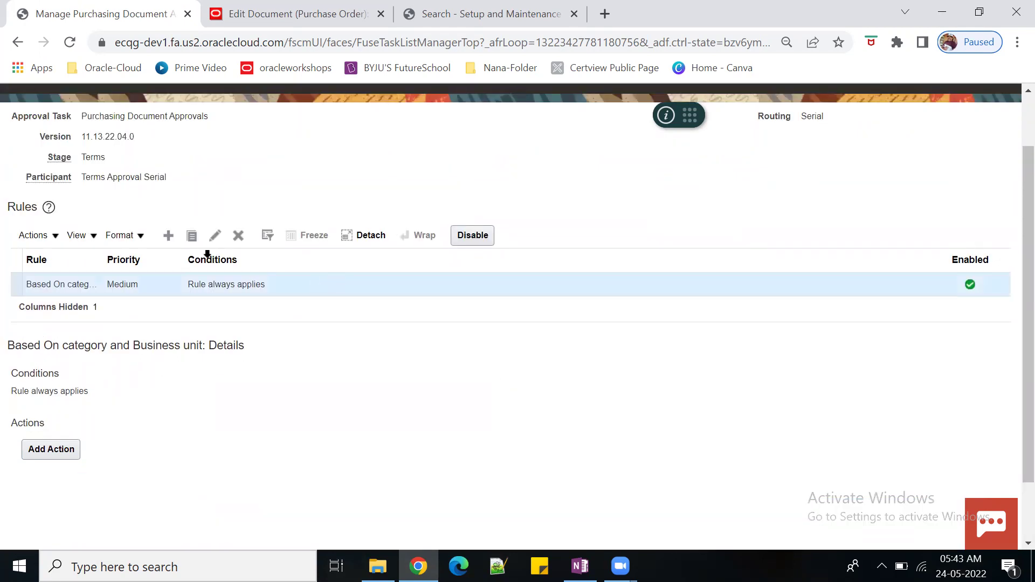
pyautogui.click(214, 235)
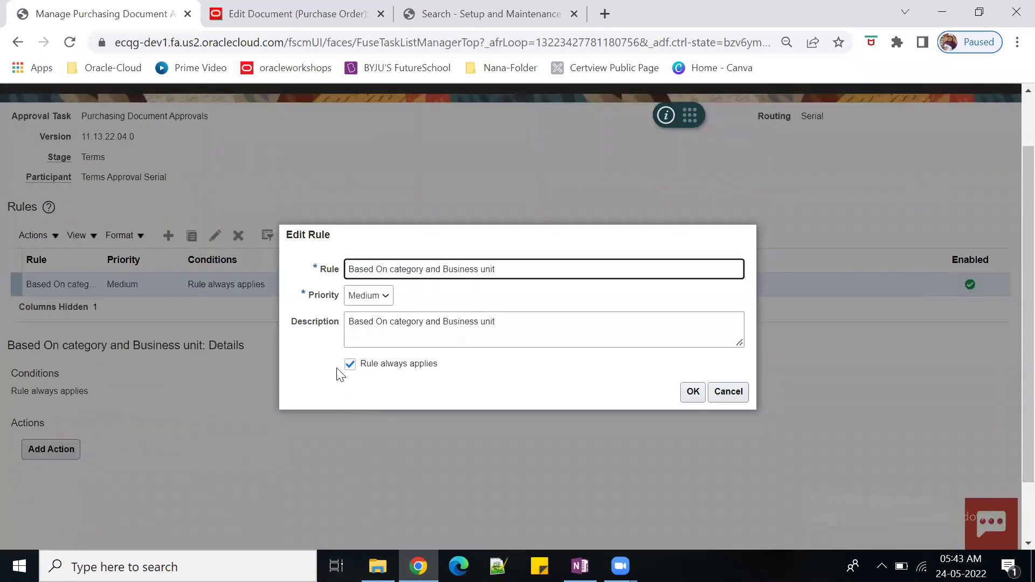
pyautogui.click(350, 365)
pyautogui.click(694, 392)
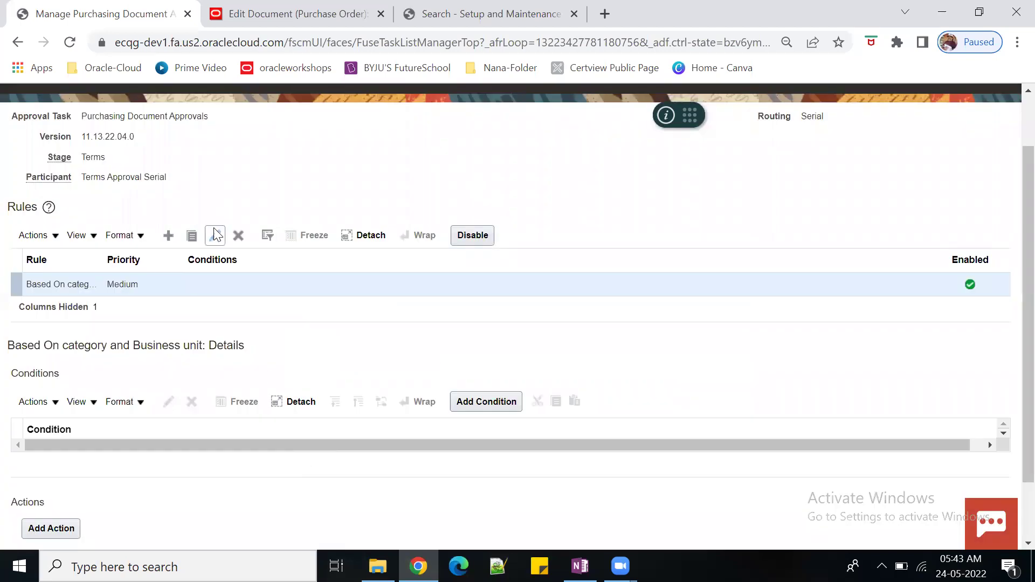
pyautogui.click(216, 236)
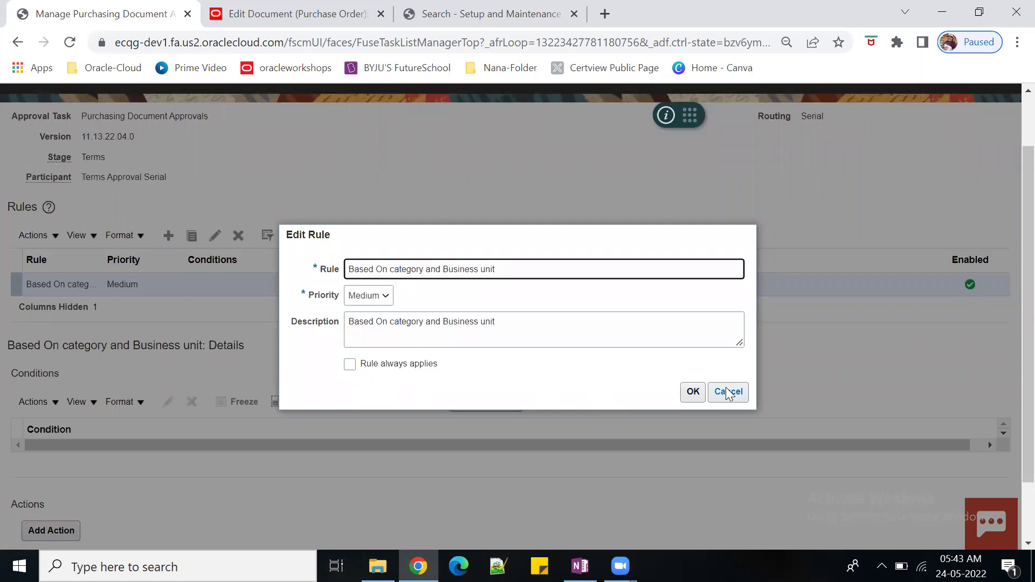
pyautogui.click(693, 392)
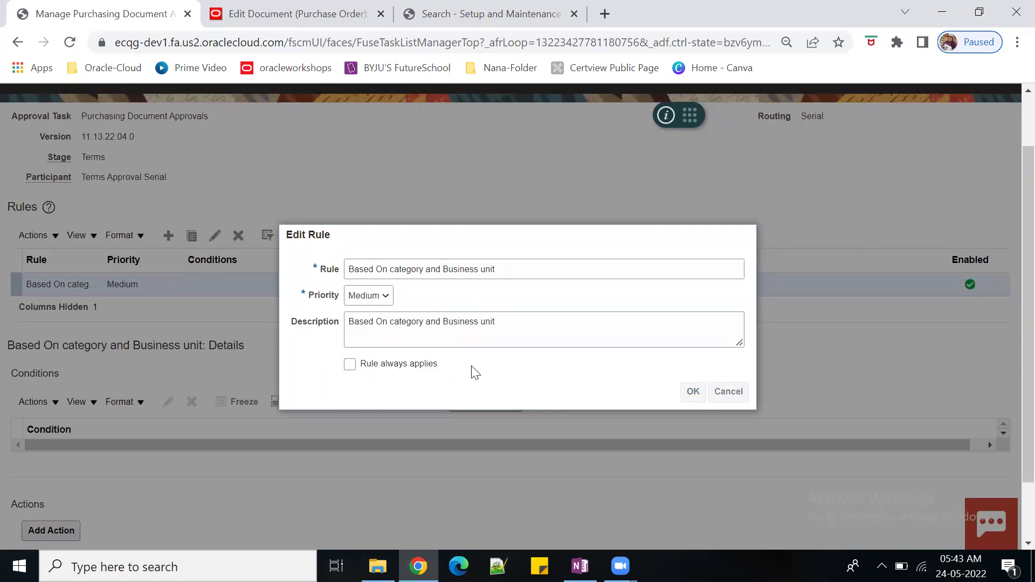
pyautogui.scroll(-2, 566, 356)
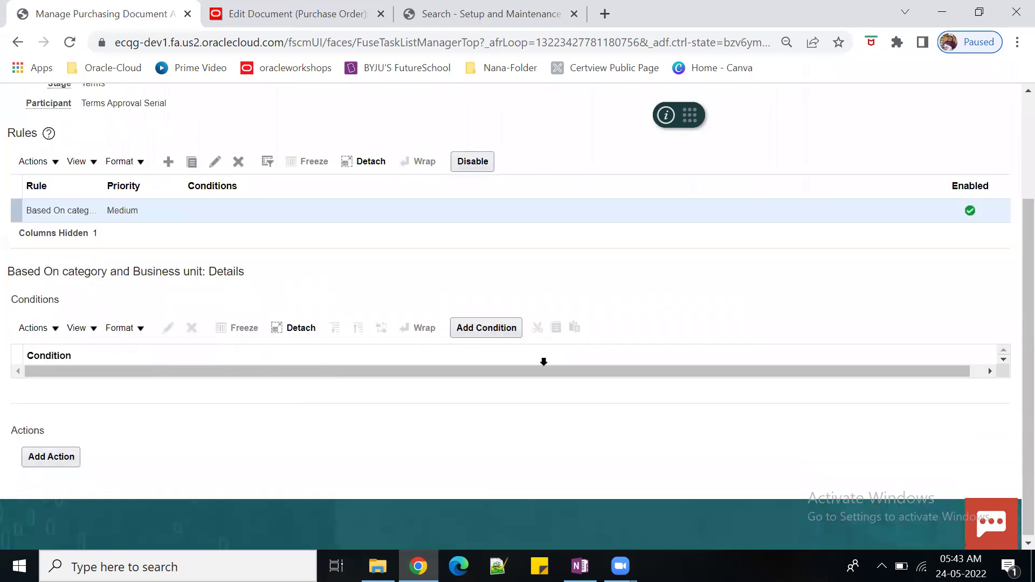
# Add the rule condition Category Name Equals Supplies and start another condition.
pyautogui.click(489, 328)
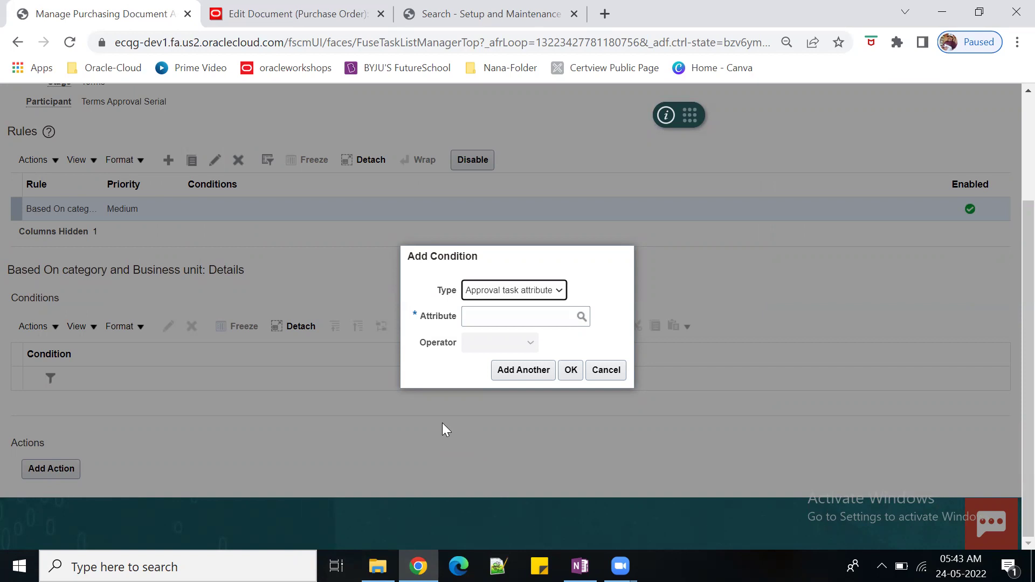
pyautogui.click(488, 319)
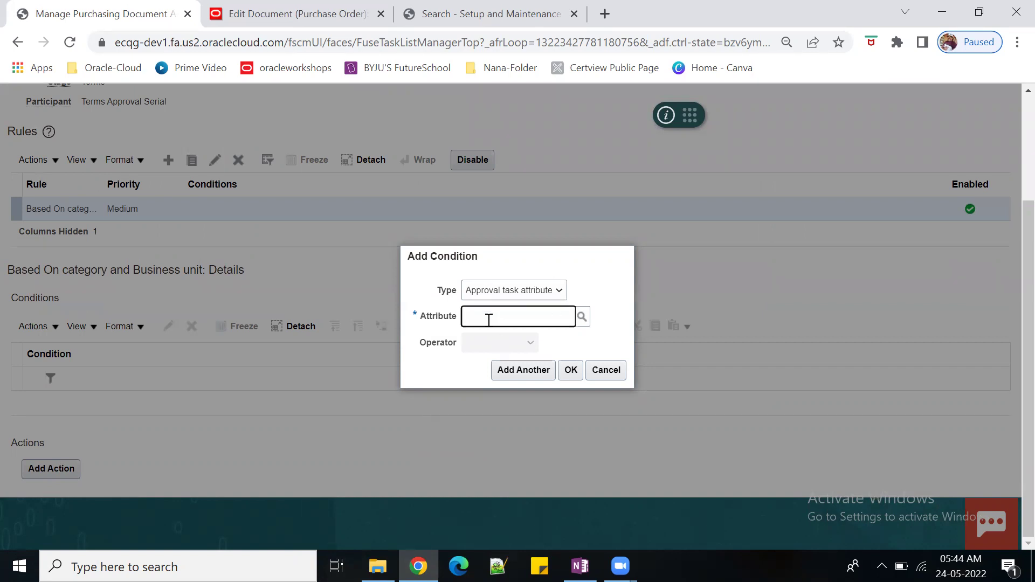
pyautogui.write('Cate')
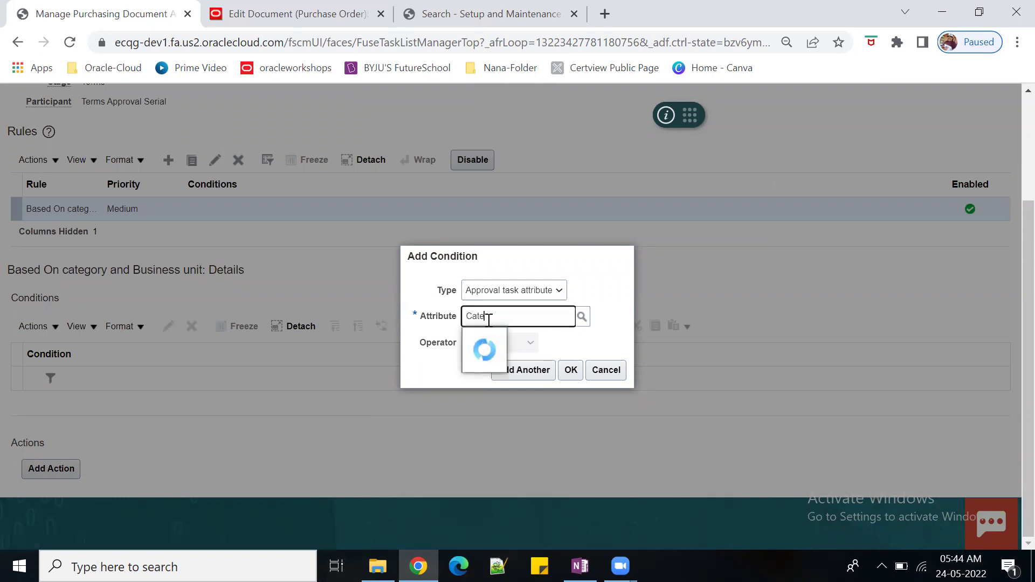
pyautogui.click(539, 341)
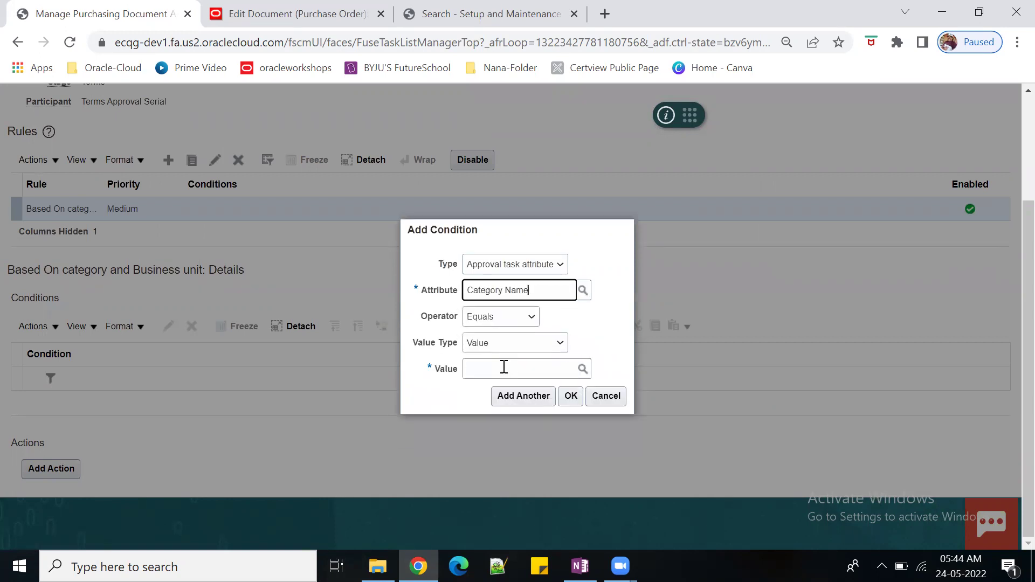
pyautogui.click(489, 369)
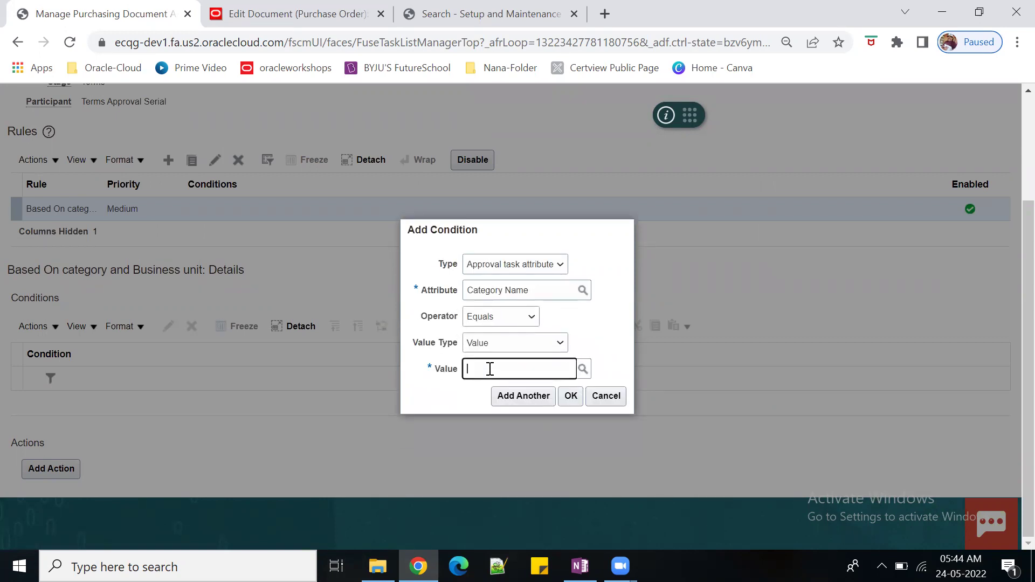
pyautogui.write('supp')
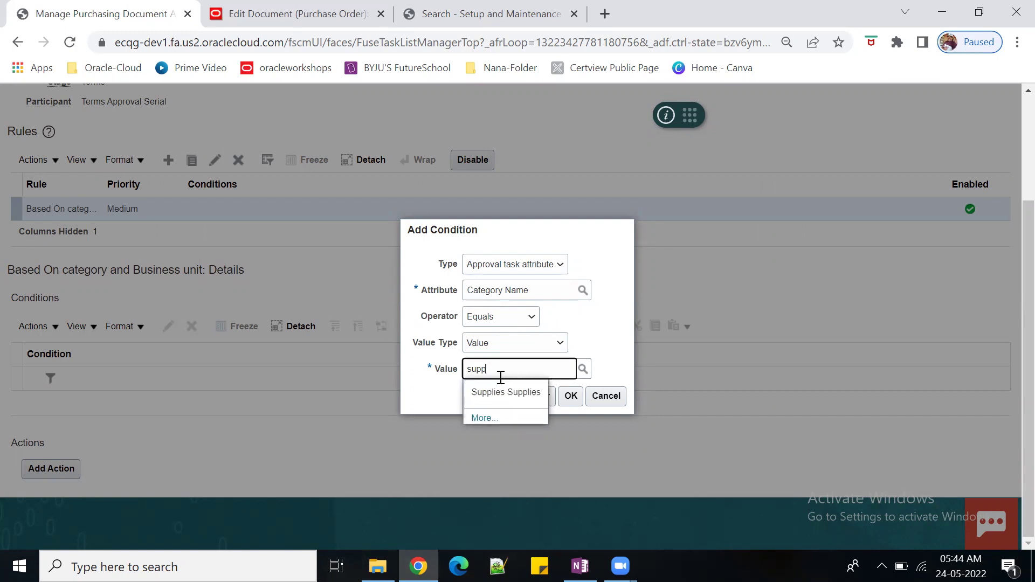
pyautogui.click(528, 400)
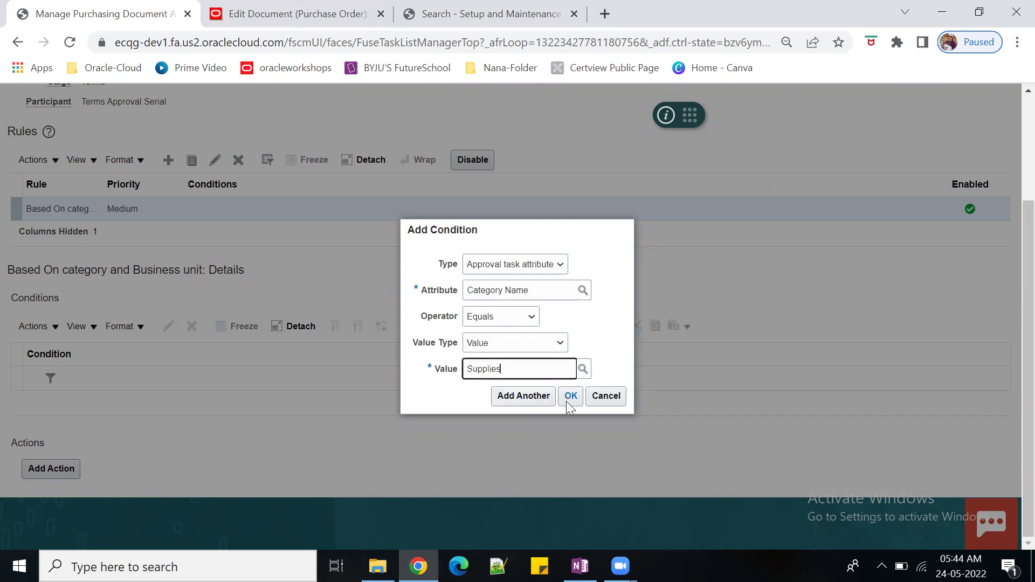
pyautogui.click(526, 397)
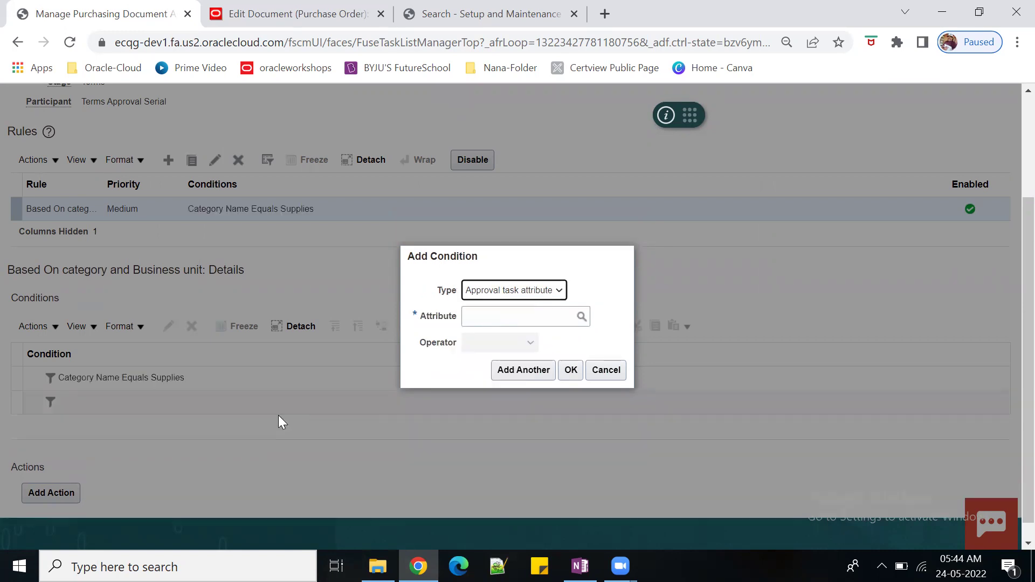
# Add the condition Requisitioning BU Equals 0t4 US Business Units and start another.
pyautogui.click(553, 316)
pyautogui.write('requis')
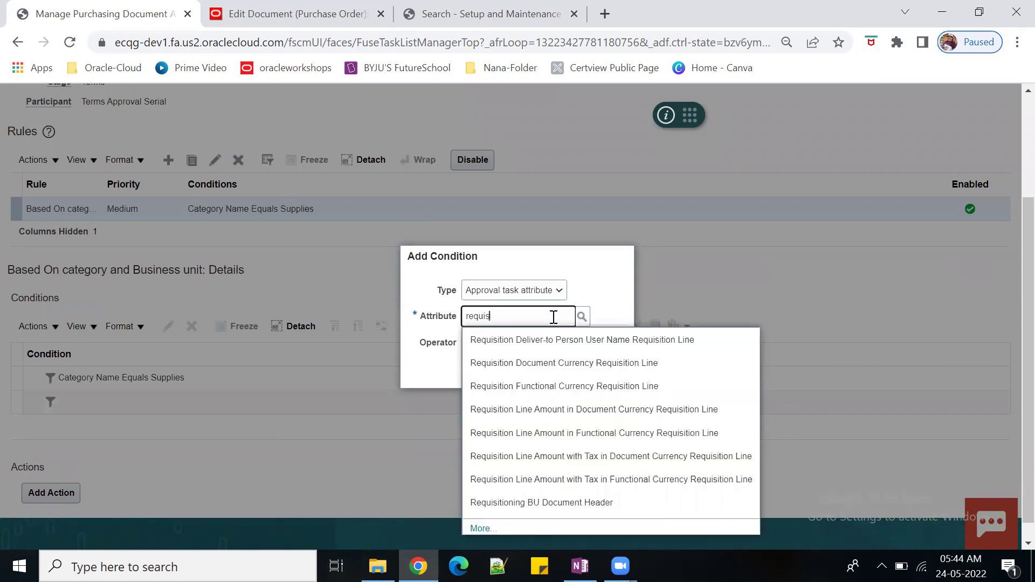
pyautogui.click(586, 506)
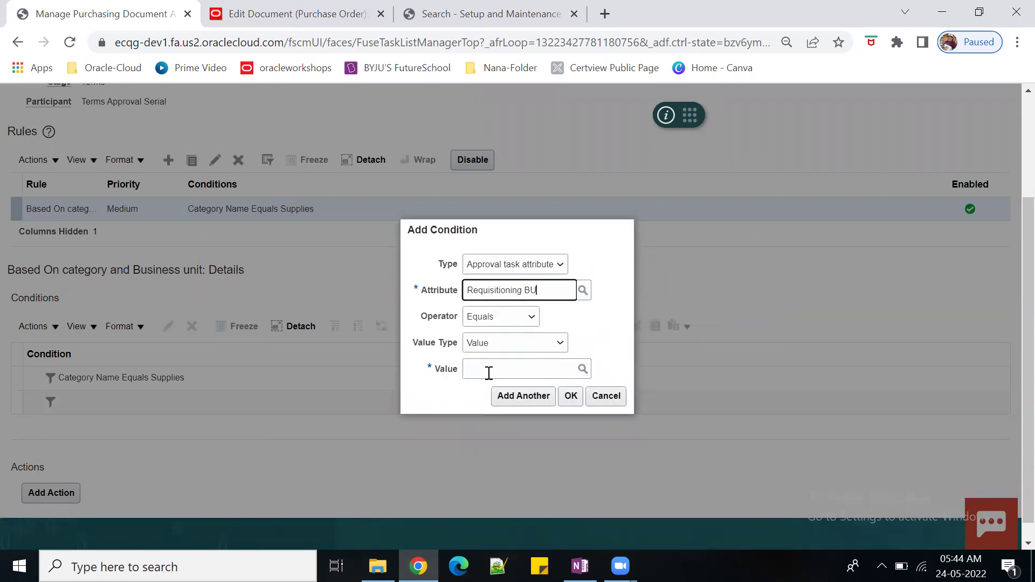
pyautogui.click(488, 368)
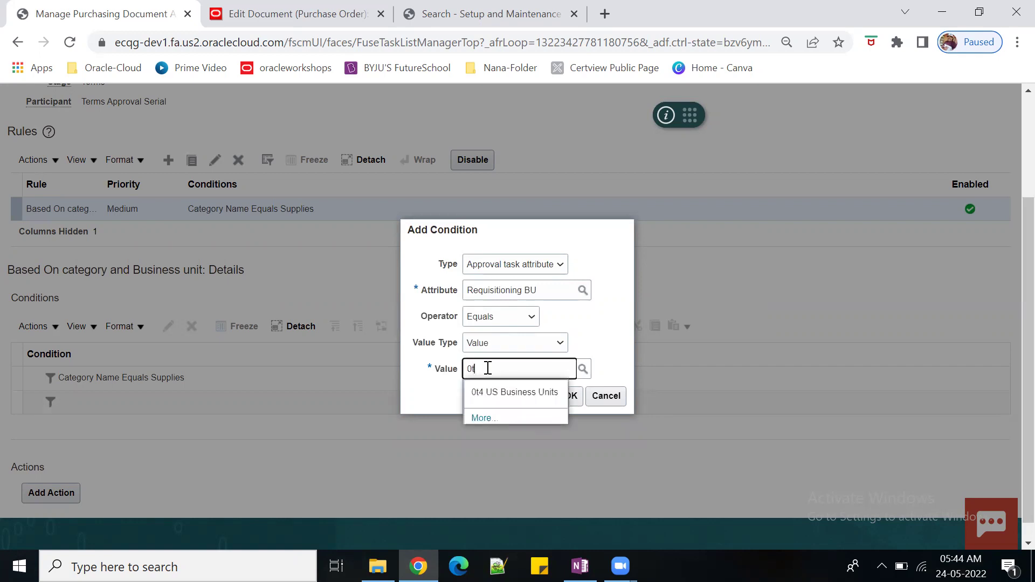
pyautogui.click(514, 392)
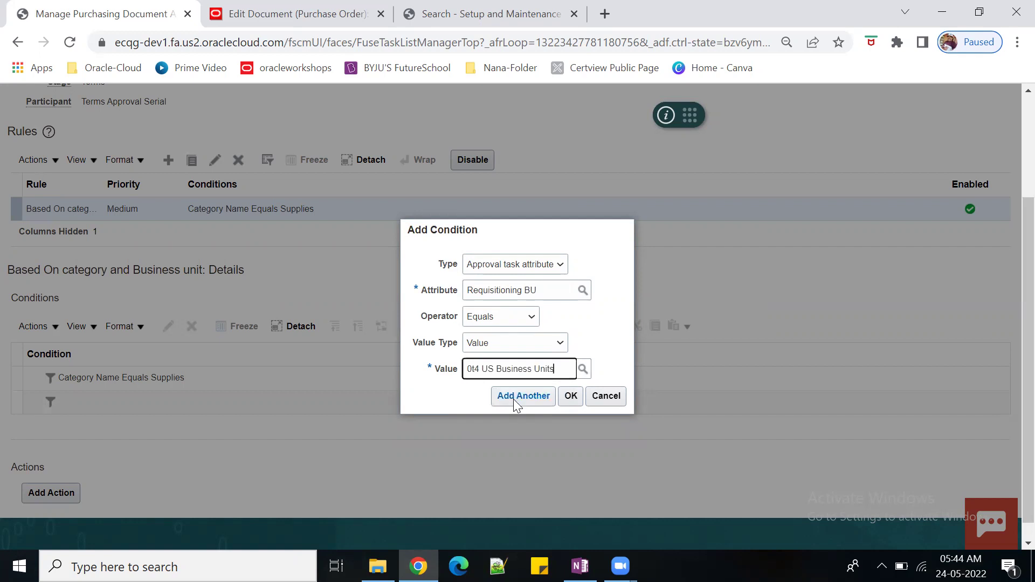
pyautogui.click(515, 401)
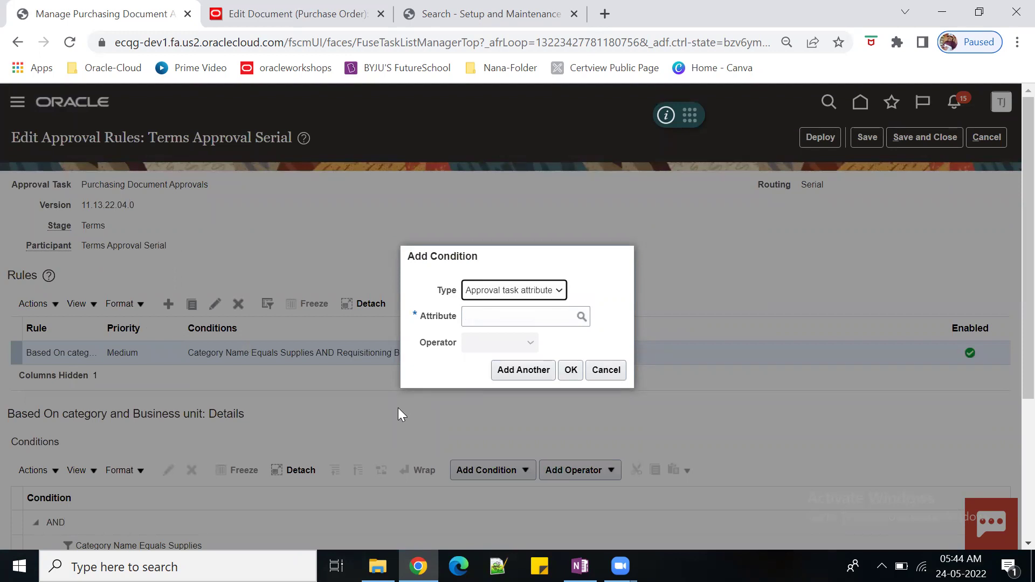
# Add the condition Buyer Equals the suggested buyer's e-mail address and close the dialog.
pyautogui.click(511, 317)
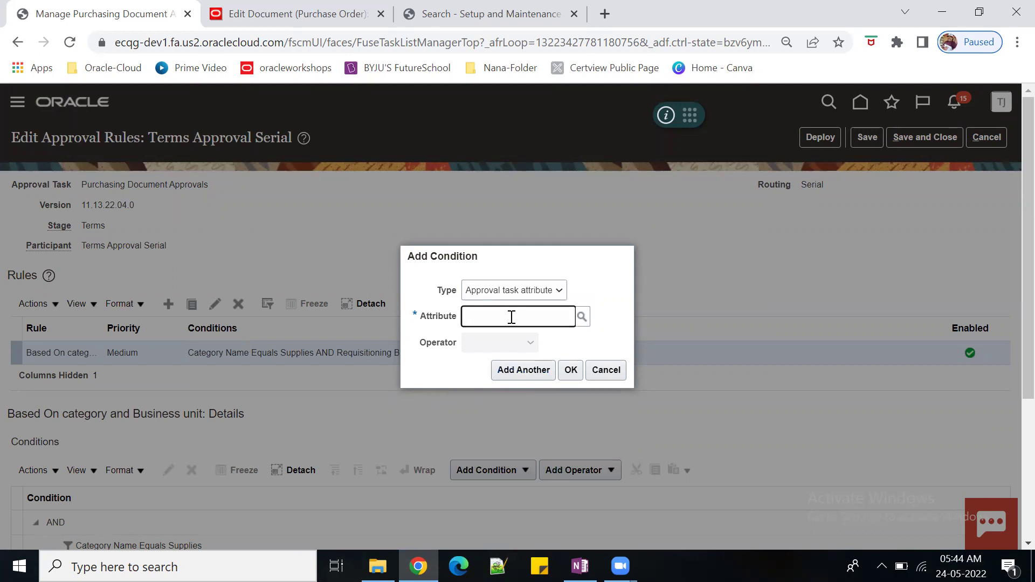
pyautogui.write('buyer')
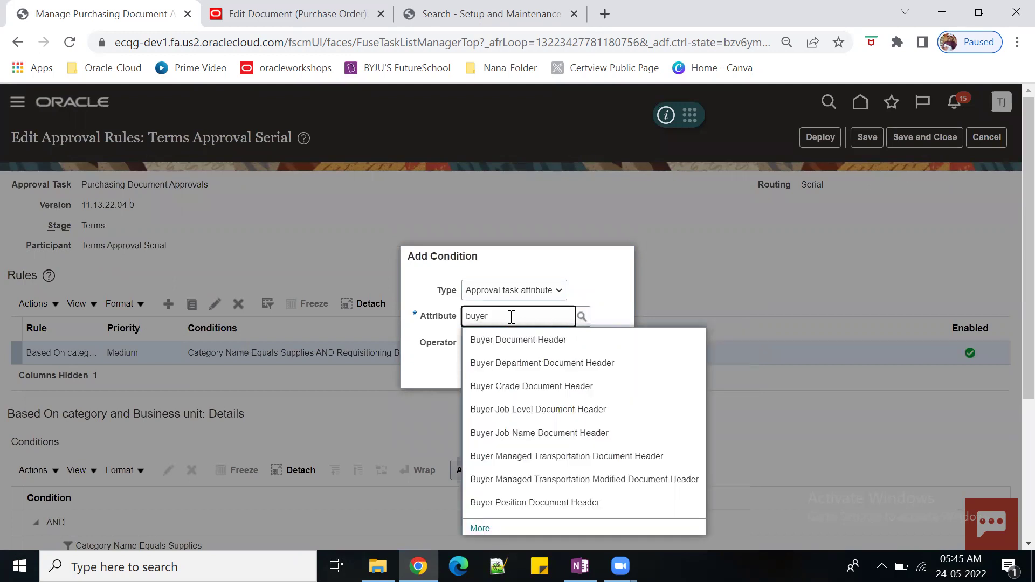
pyautogui.click(562, 340)
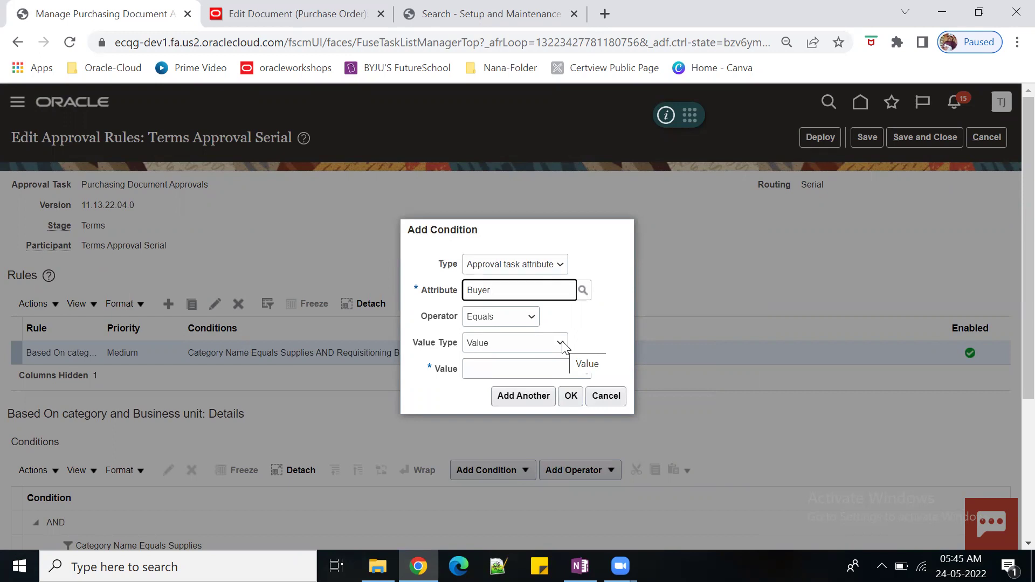
pyautogui.click(539, 373)
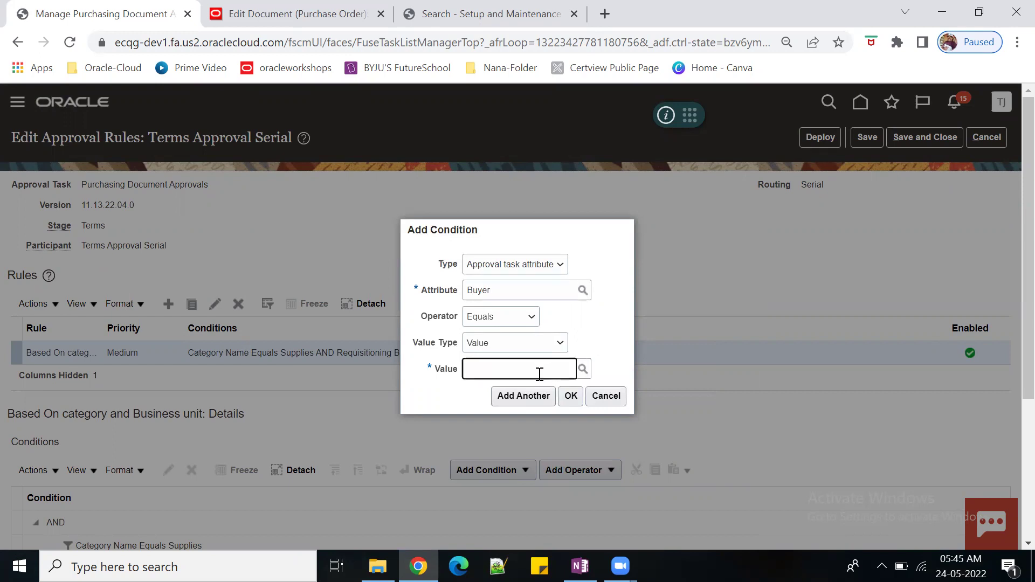
pyautogui.write('test')
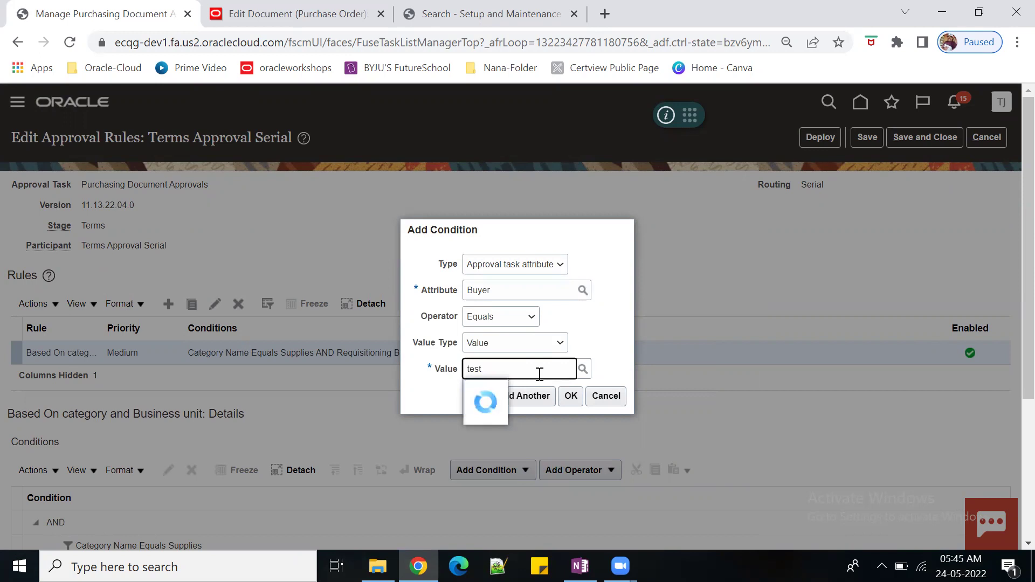
pyautogui.write('123')
pyautogui.click(504, 392)
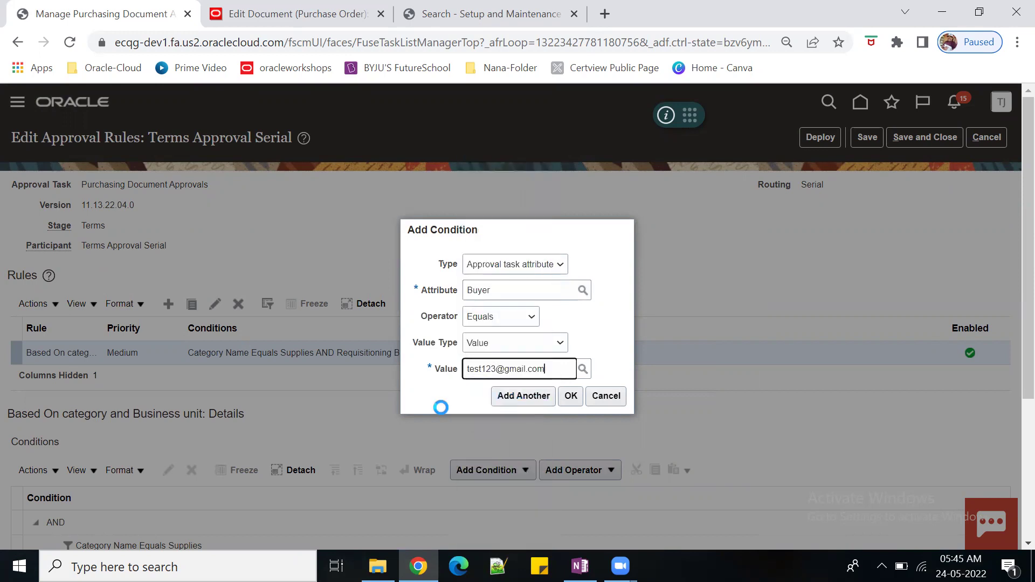
pyautogui.click(570, 395)
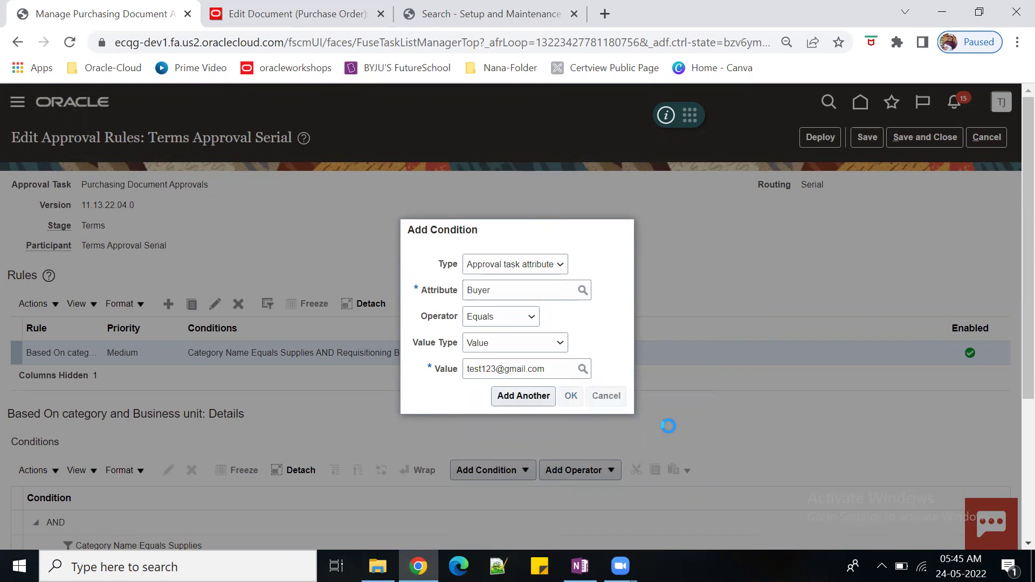
pyautogui.scroll(-3, 671, 409)
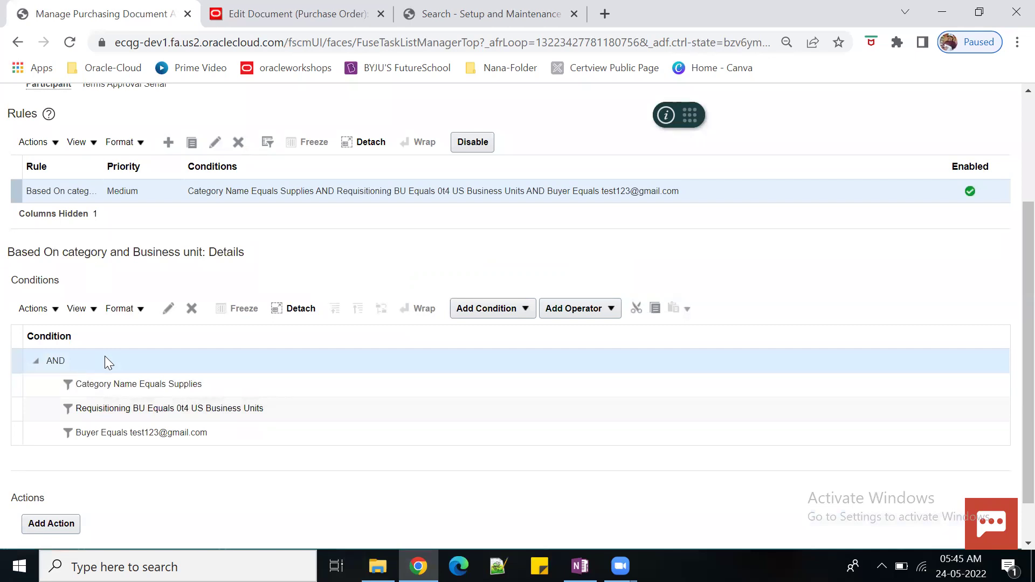
# Wrap the existing three-condition AND group under a new parent OR operator.
pyautogui.click(612, 310)
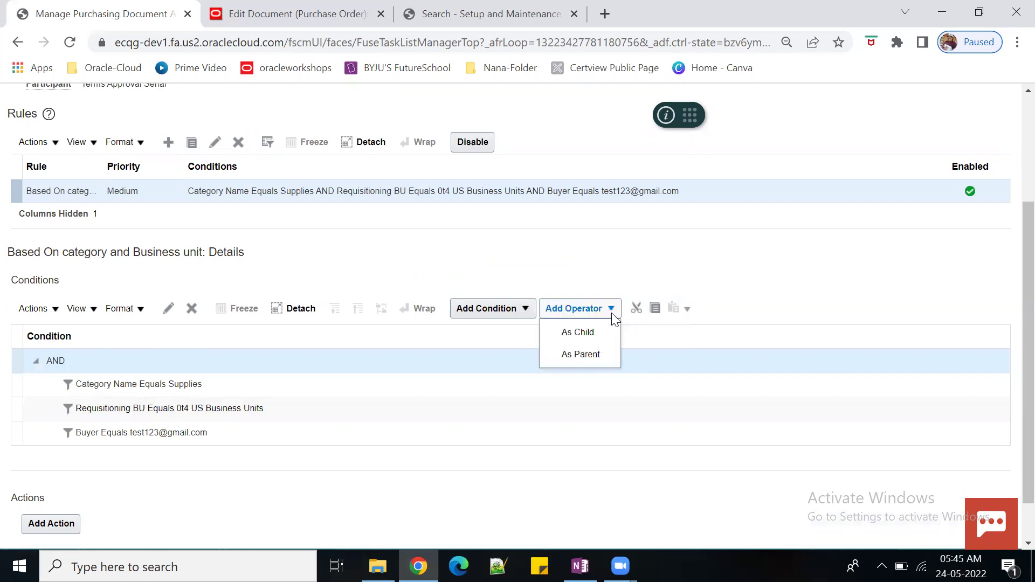
pyautogui.click(580, 356)
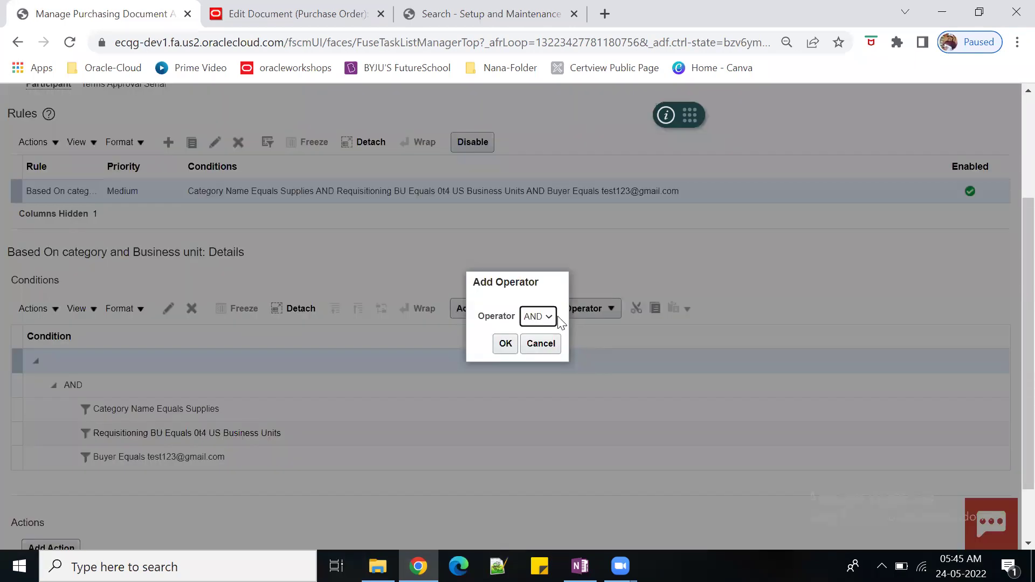
pyautogui.click(554, 316)
pyautogui.click(544, 342)
pyautogui.click(504, 344)
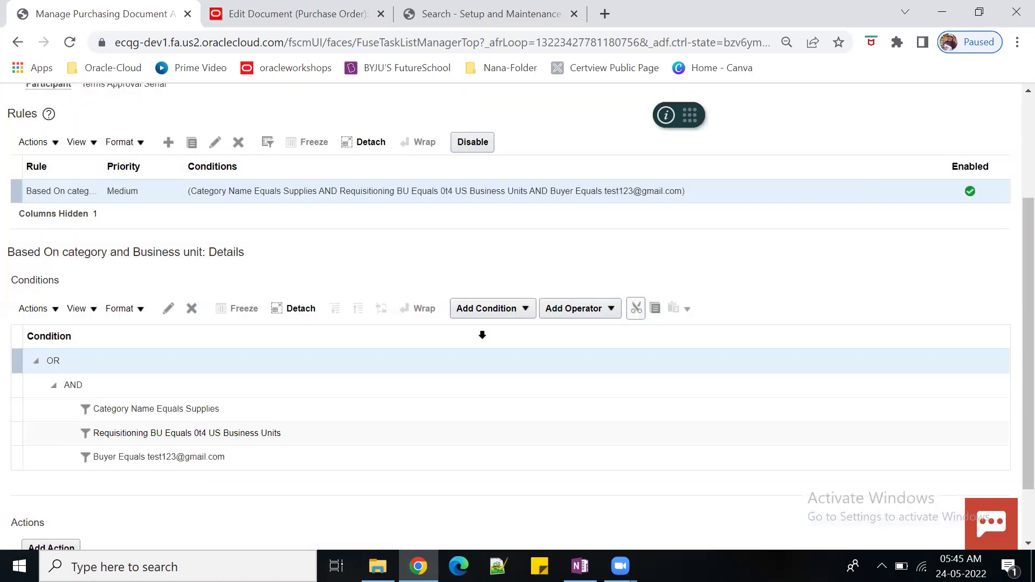
pyautogui.click(54, 389)
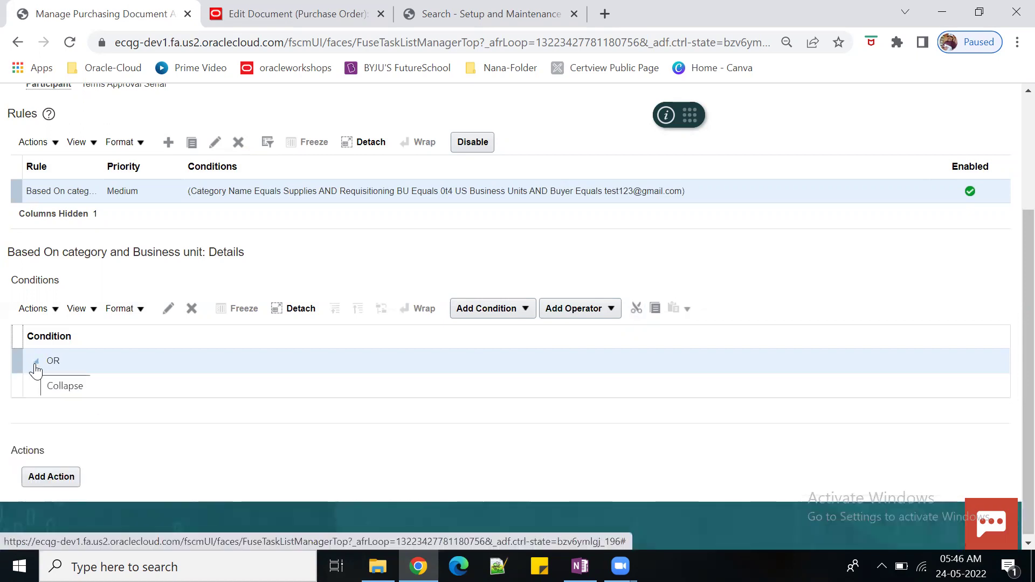
pyautogui.click(34, 368)
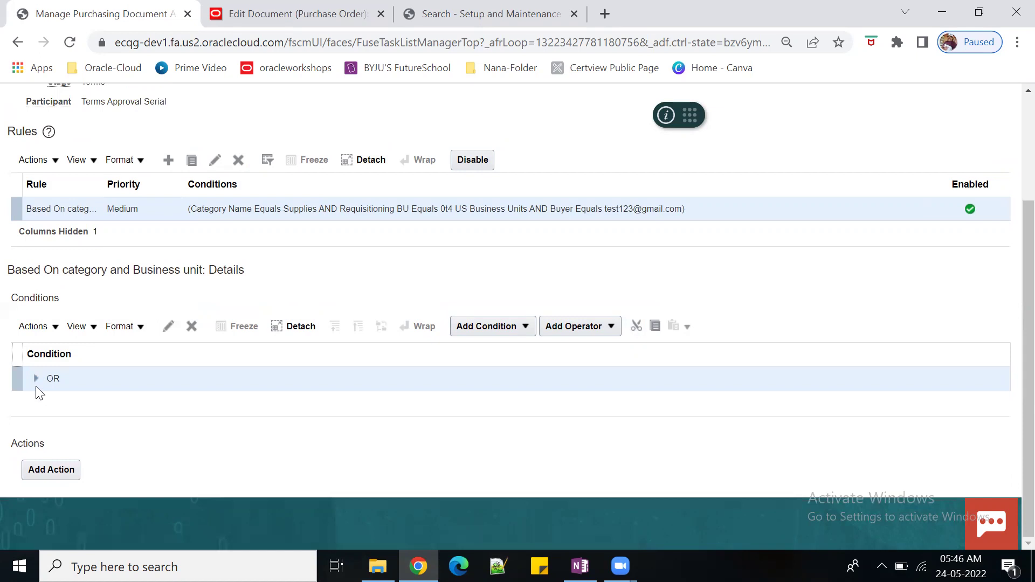
pyautogui.click(35, 379)
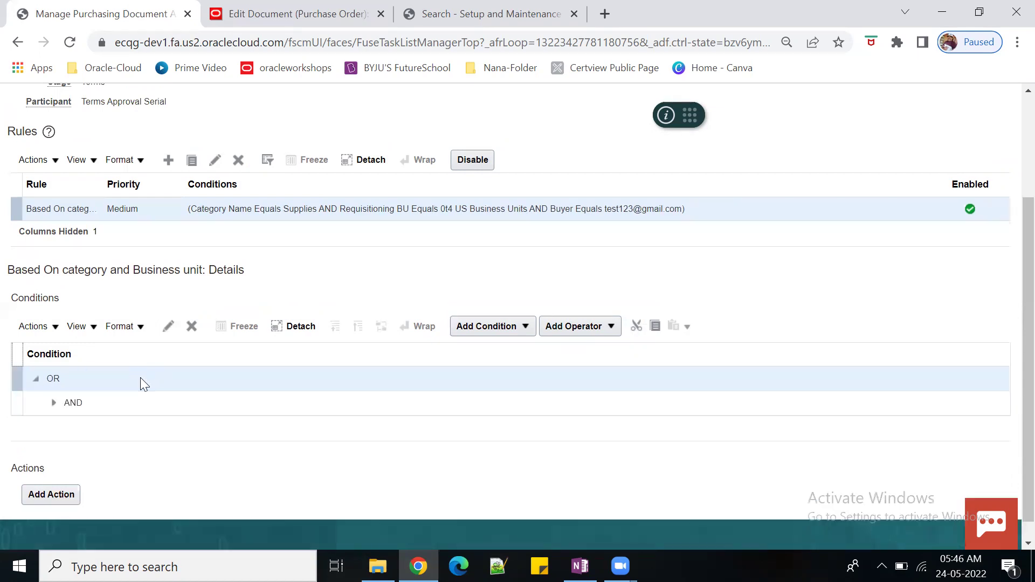
# Add a new empty AND group as a child of OR and select it.
pyautogui.click(611, 326)
pyautogui.click(596, 350)
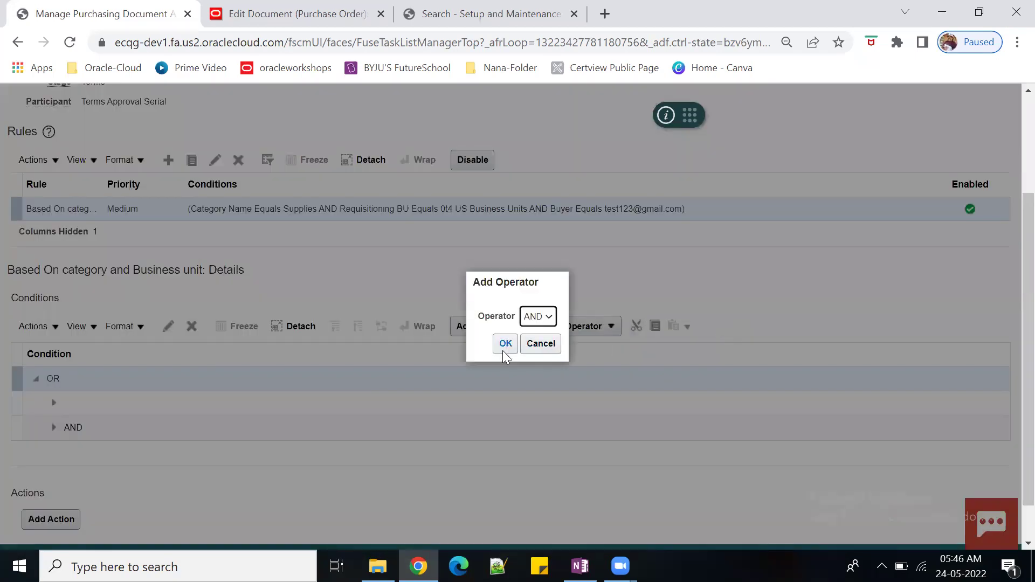
pyautogui.click(503, 349)
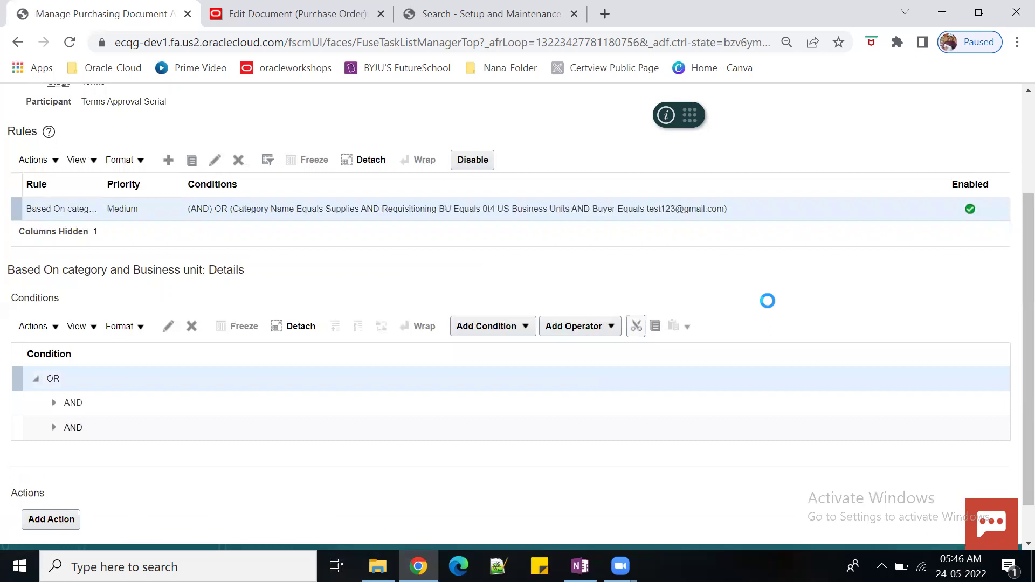
pyautogui.click(102, 402)
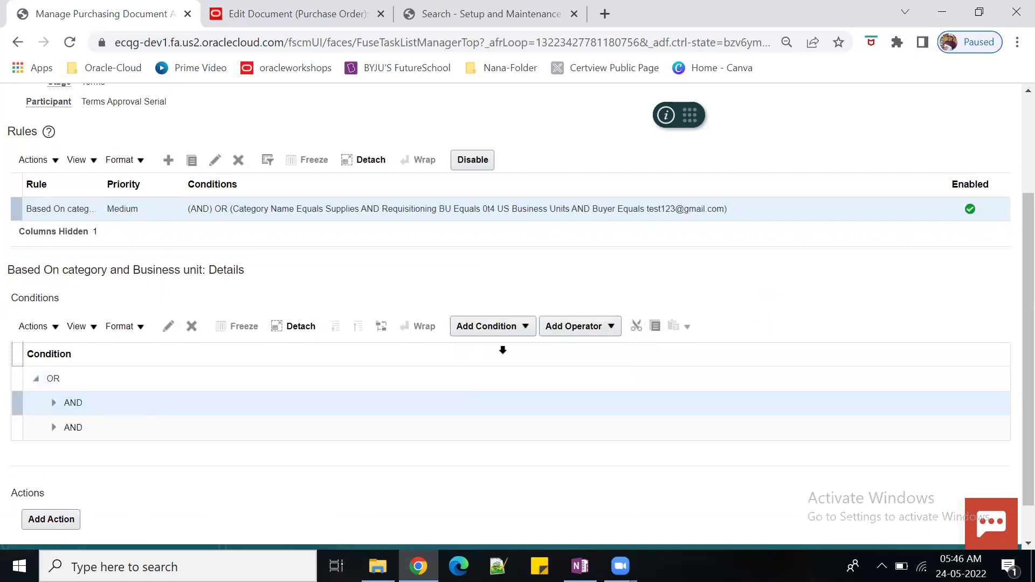
pyautogui.click(527, 330)
pyautogui.click(134, 403)
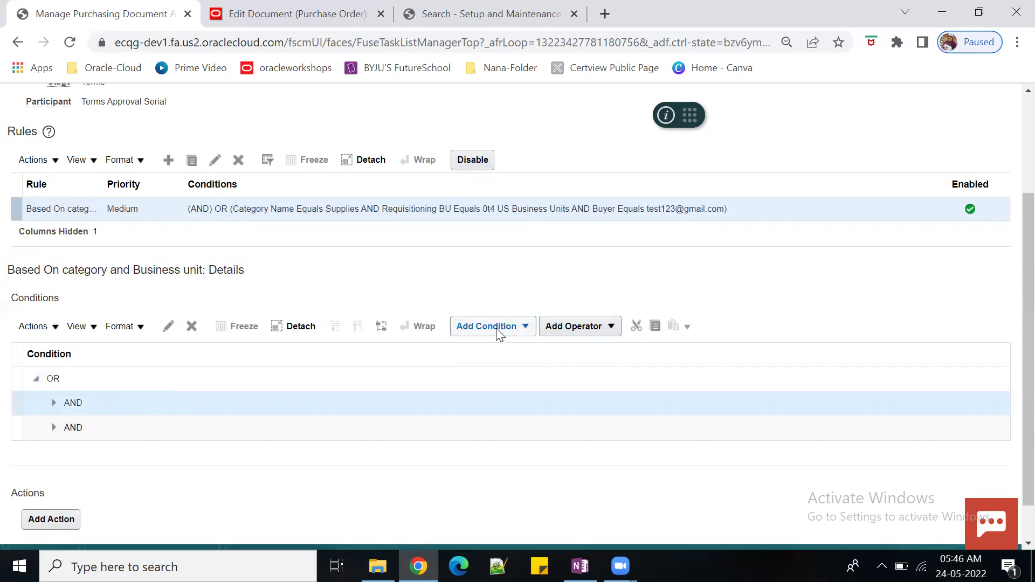
# Add the condition Procurement BU Equals US BU inside the new AND group.
pyautogui.click(524, 327)
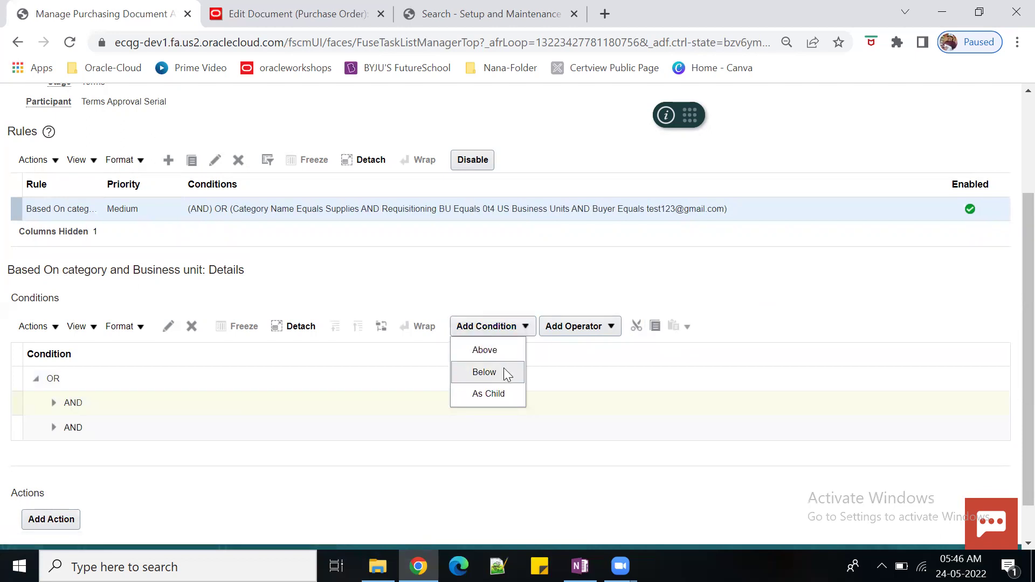
pyautogui.click(501, 393)
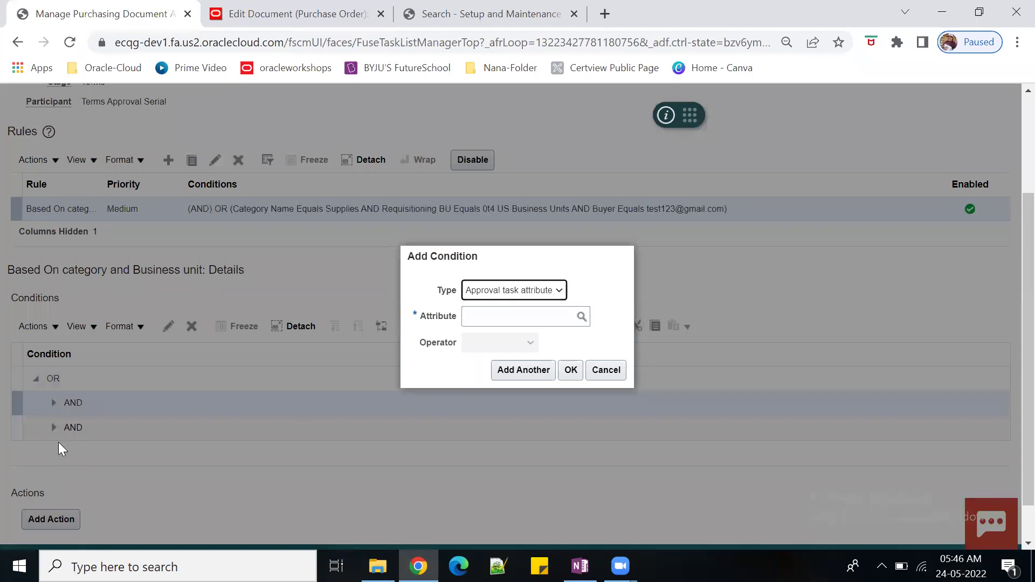
pyautogui.click(523, 313)
pyautogui.write('requ')
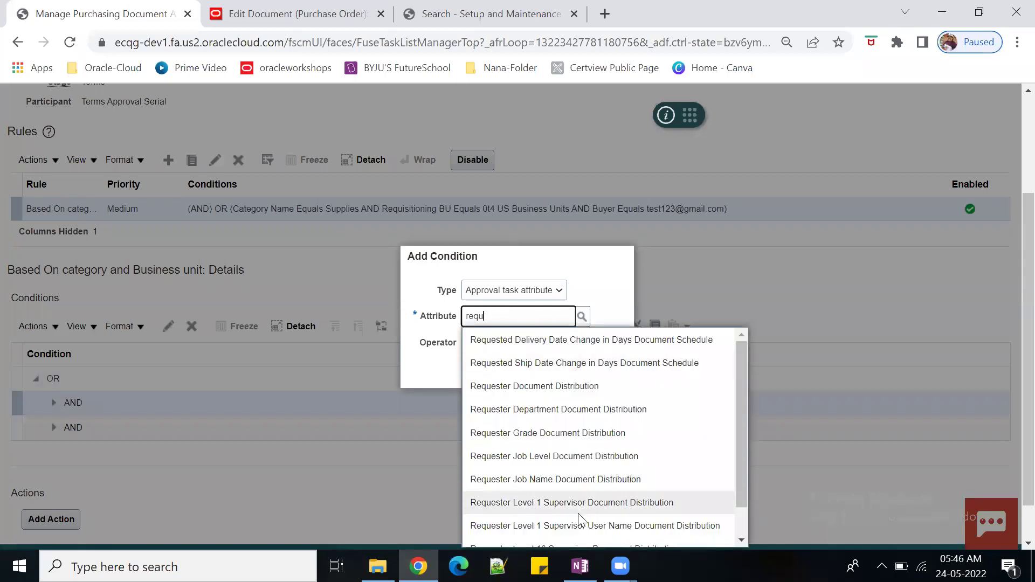
pyautogui.scroll(-1, 1009, 464)
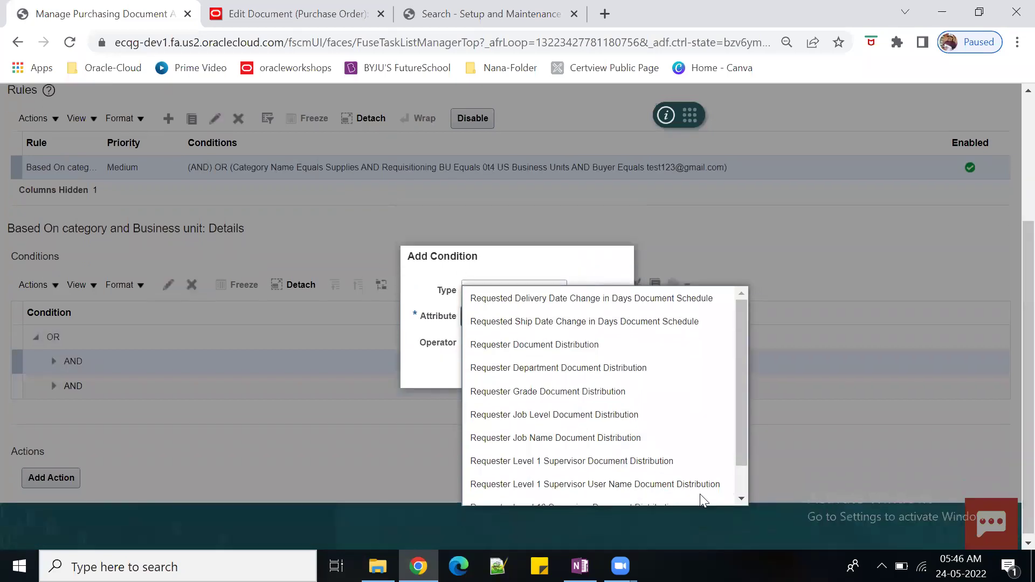
pyautogui.scroll(-1, 700, 479)
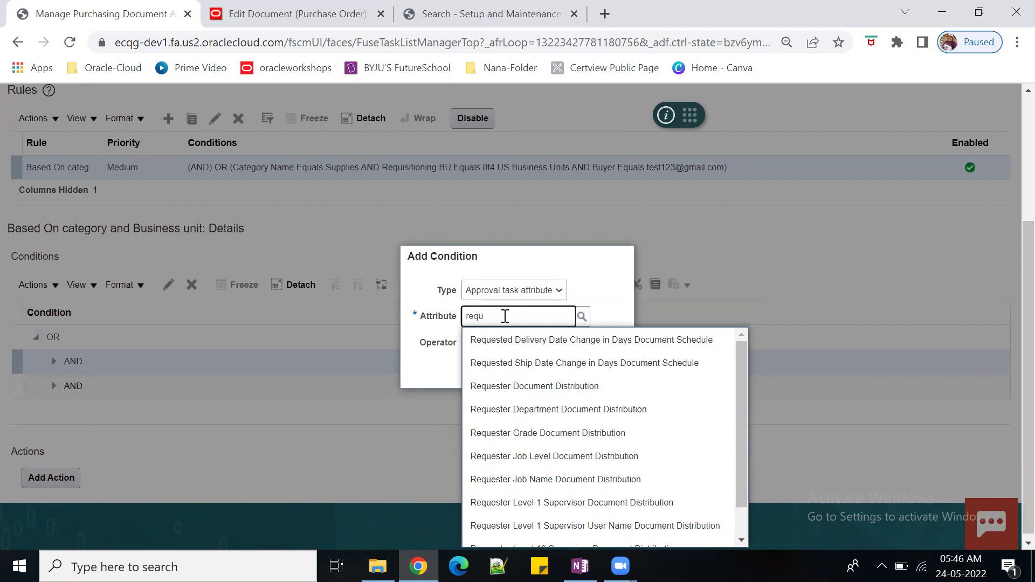
pyautogui.press('BackSpace')
pyautogui.press('BackSpace')
pyautogui.press('BackSpace')
pyautogui.press('BackSpace')
pyautogui.write('procur')
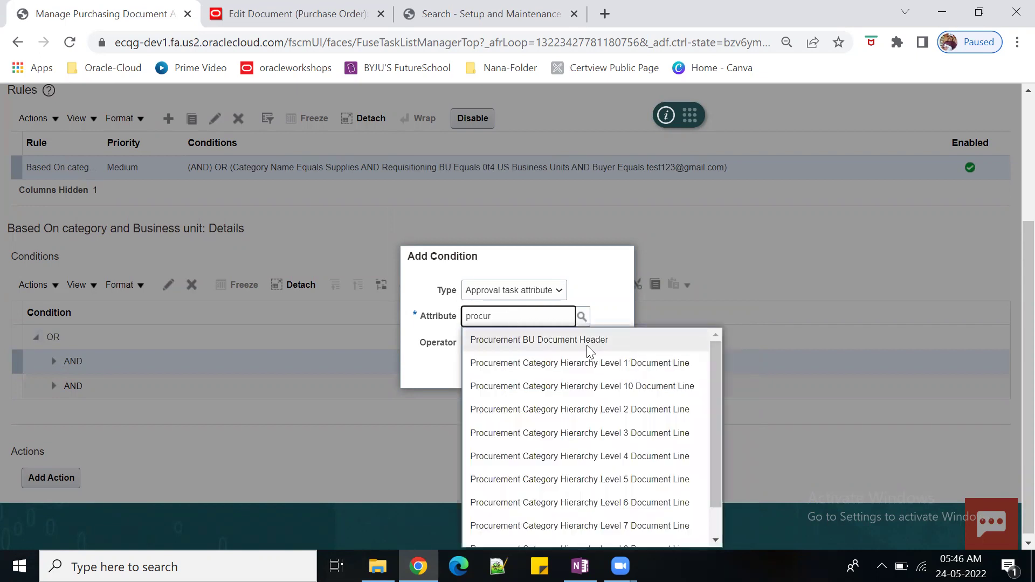
pyautogui.click(615, 349)
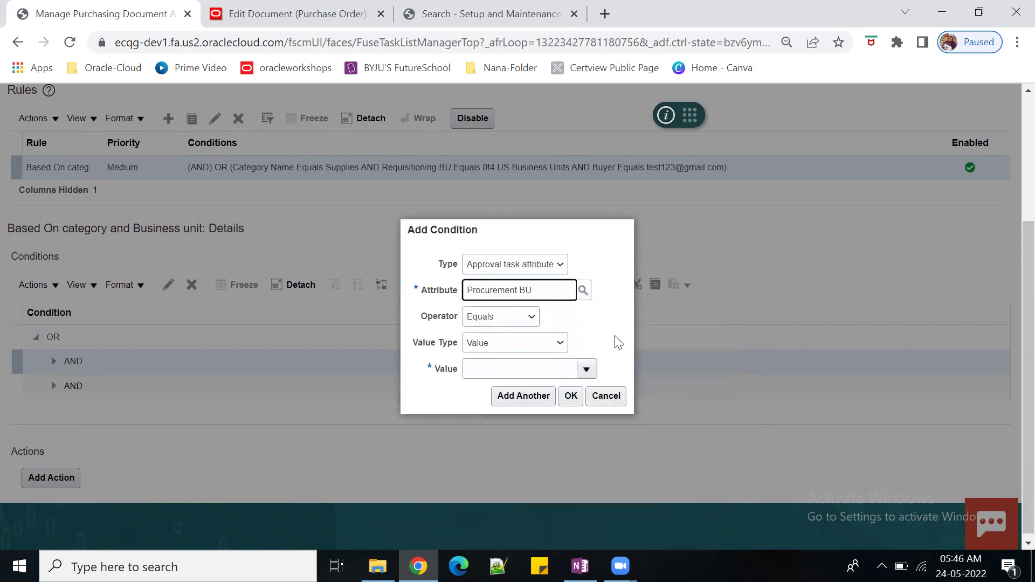
pyautogui.click(488, 370)
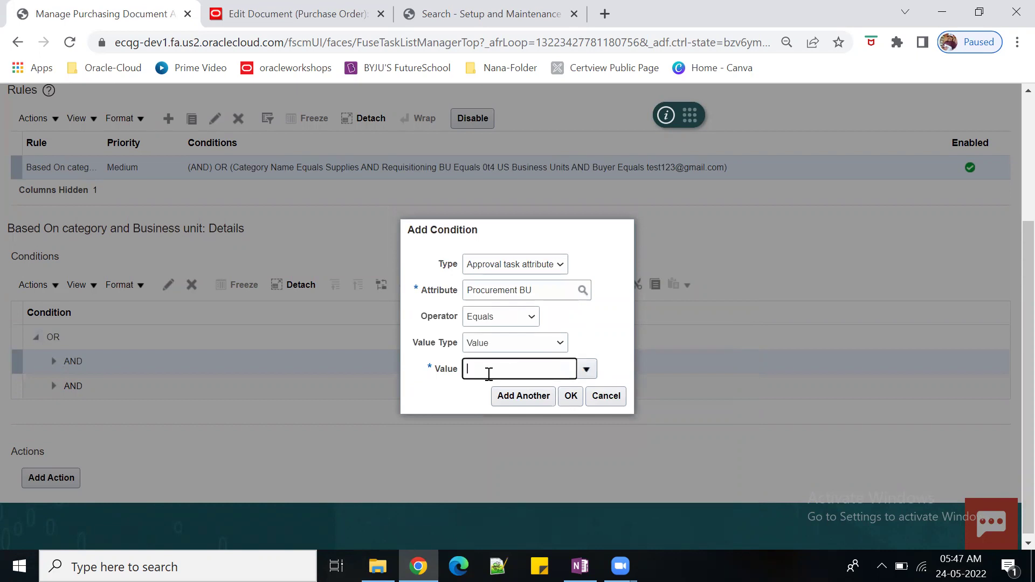
pyautogui.write('us')
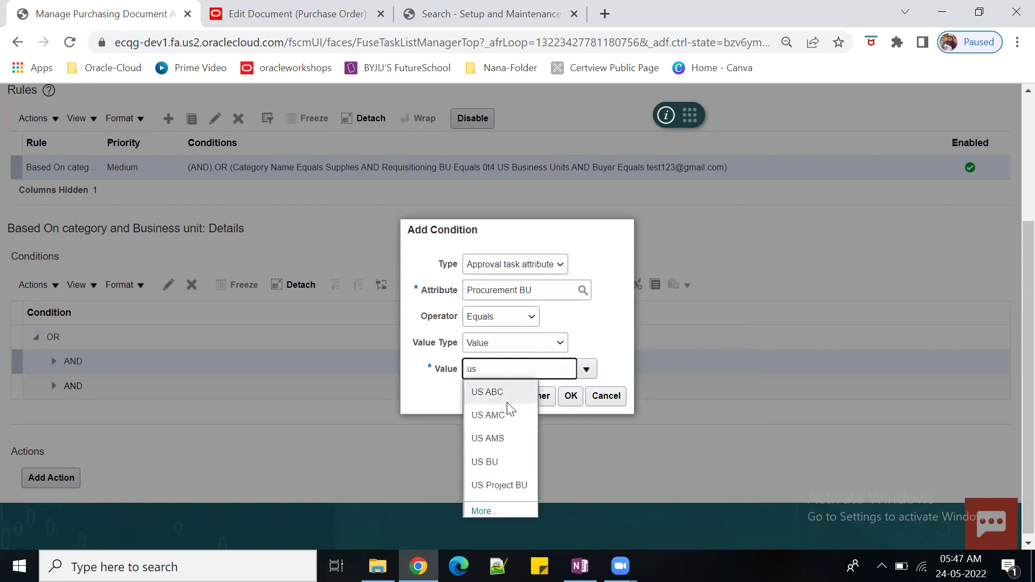
pyautogui.click(503, 463)
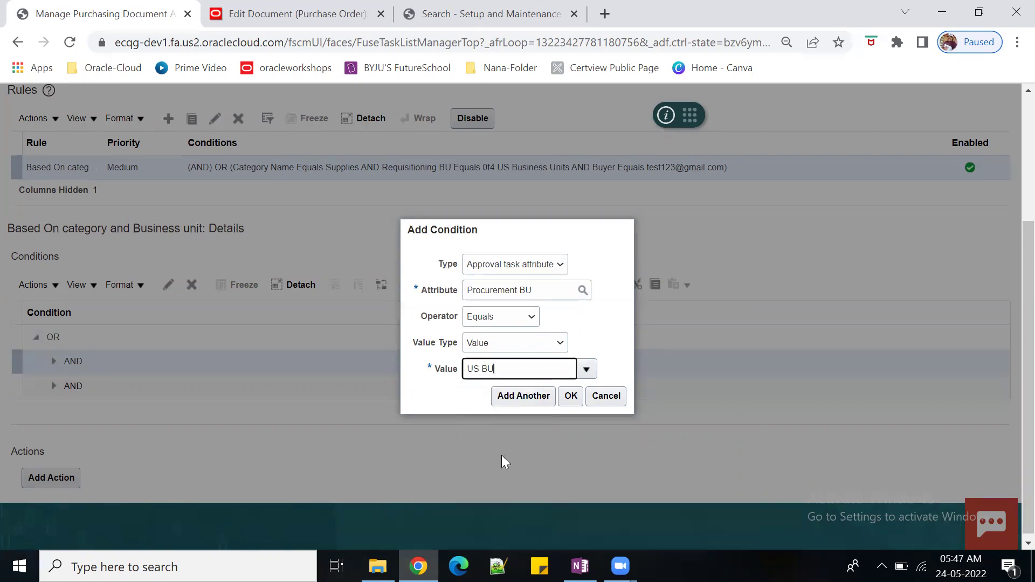
pyautogui.click(520, 394)
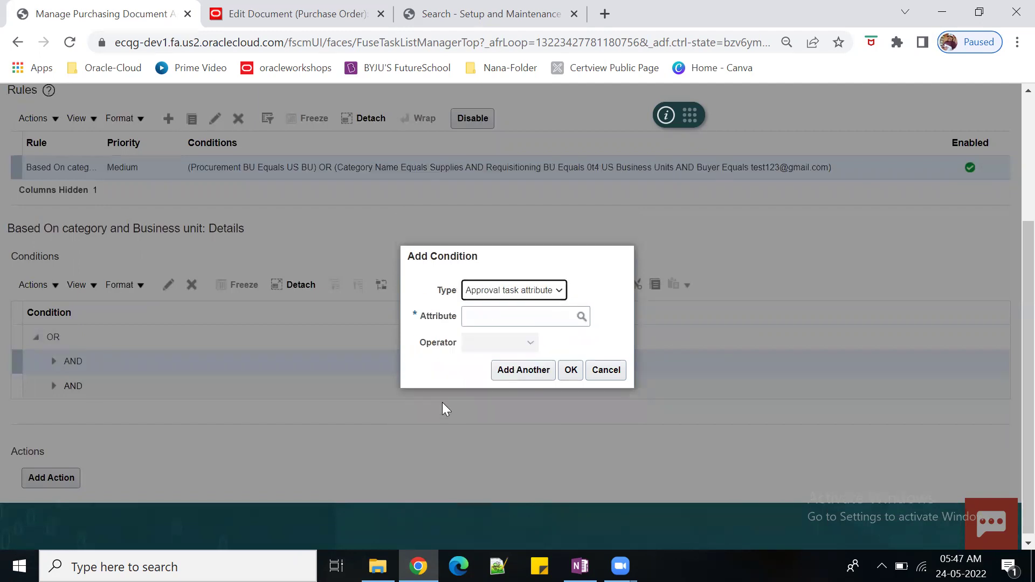
# Add Category Name Equals Office Supplies to the same group and close the dialog.
pyautogui.click(522, 315)
pyautogui.write('categ')
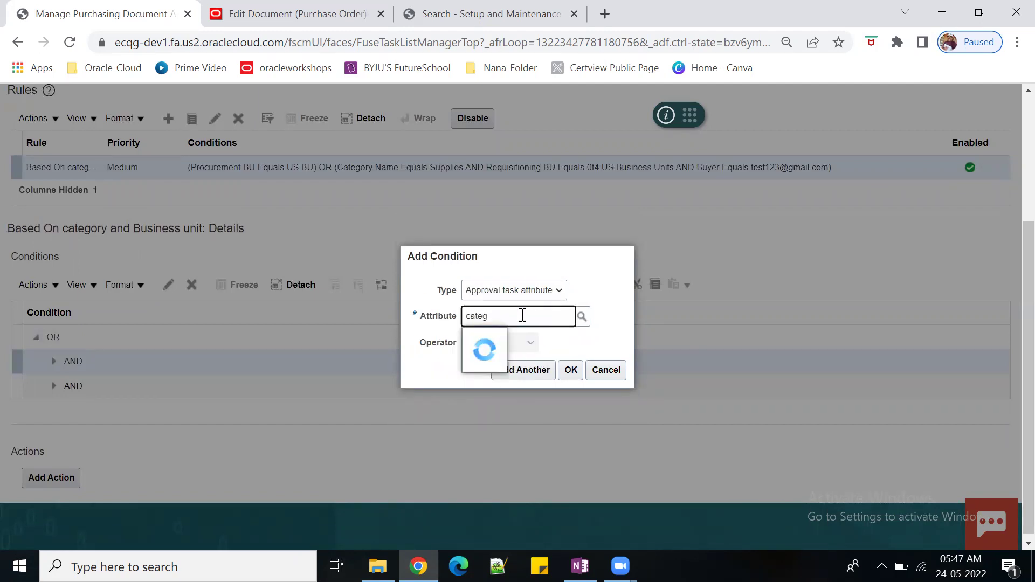
pyautogui.click(539, 339)
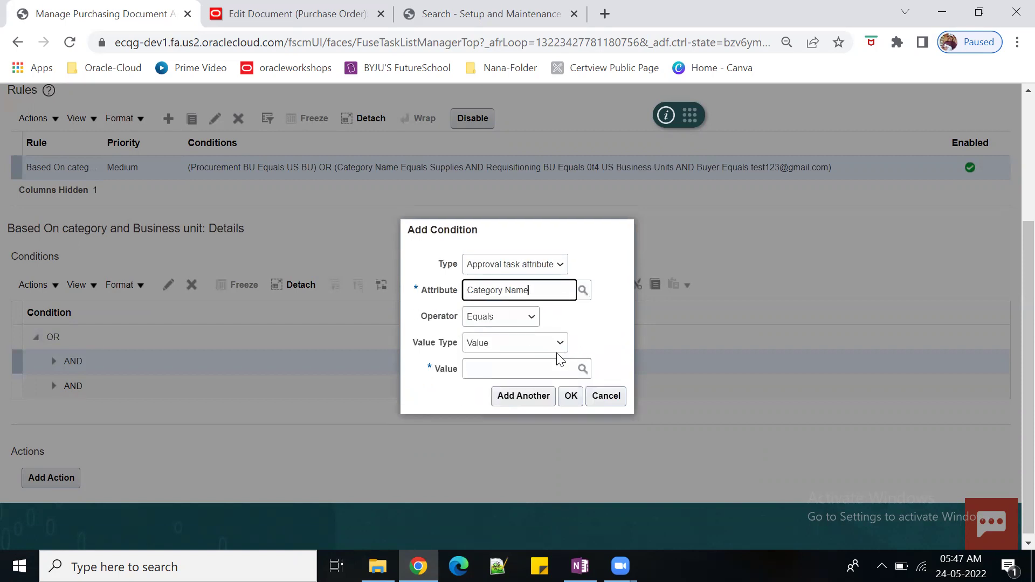
pyautogui.click(529, 368)
pyautogui.write('off')
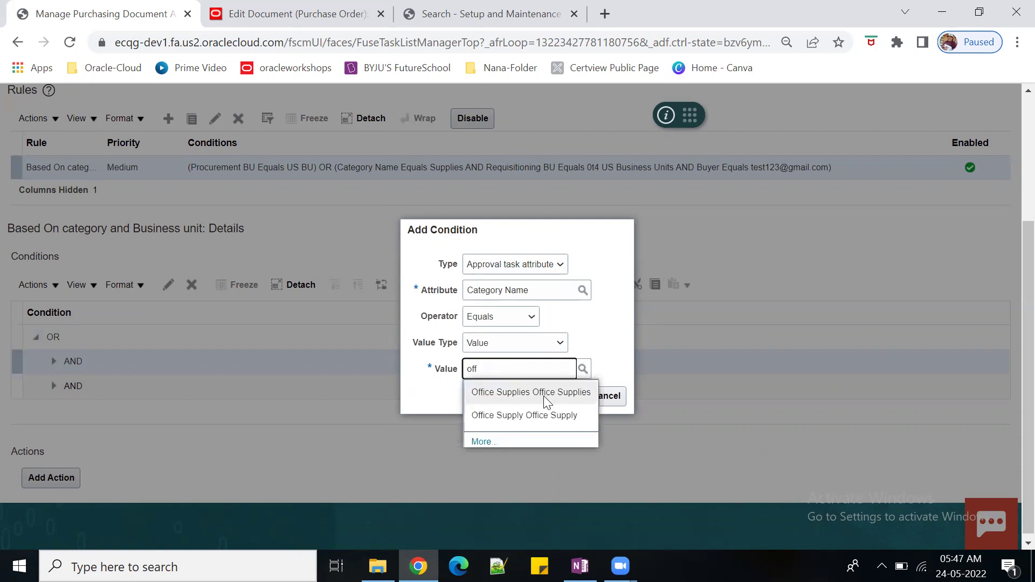
pyautogui.click(543, 393)
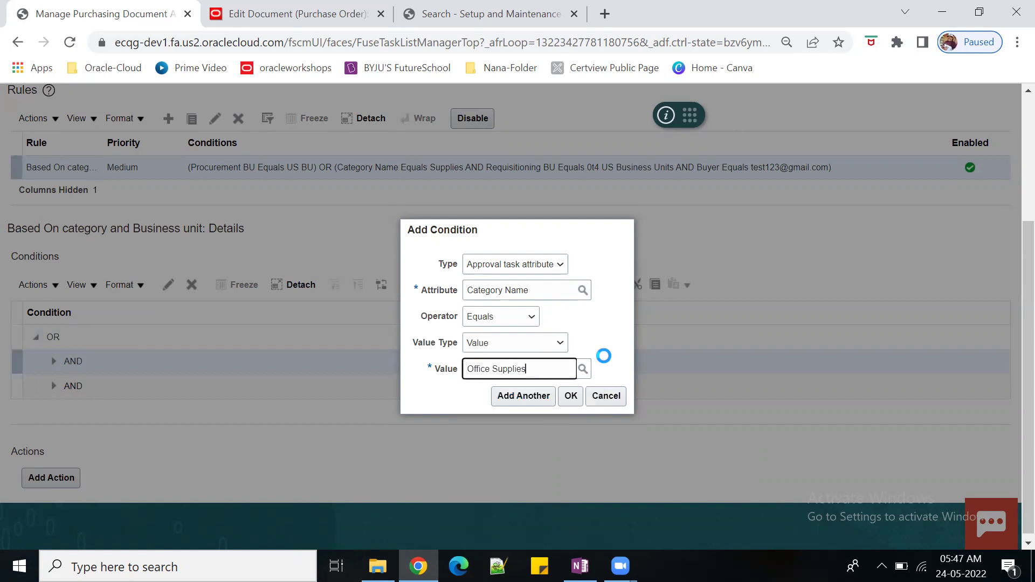
pyautogui.click(570, 396)
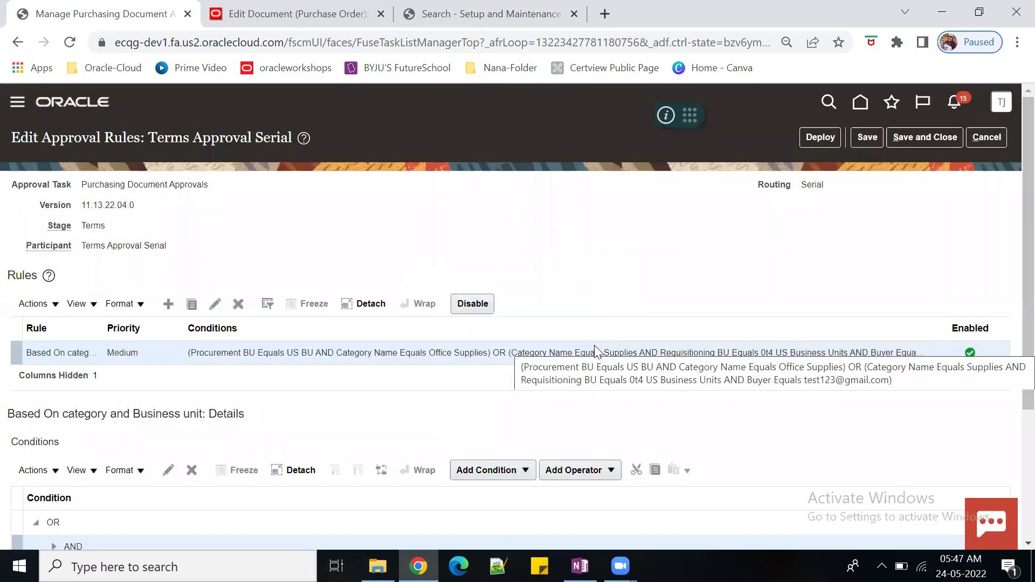
pyautogui.scroll(-4, 609, 377)
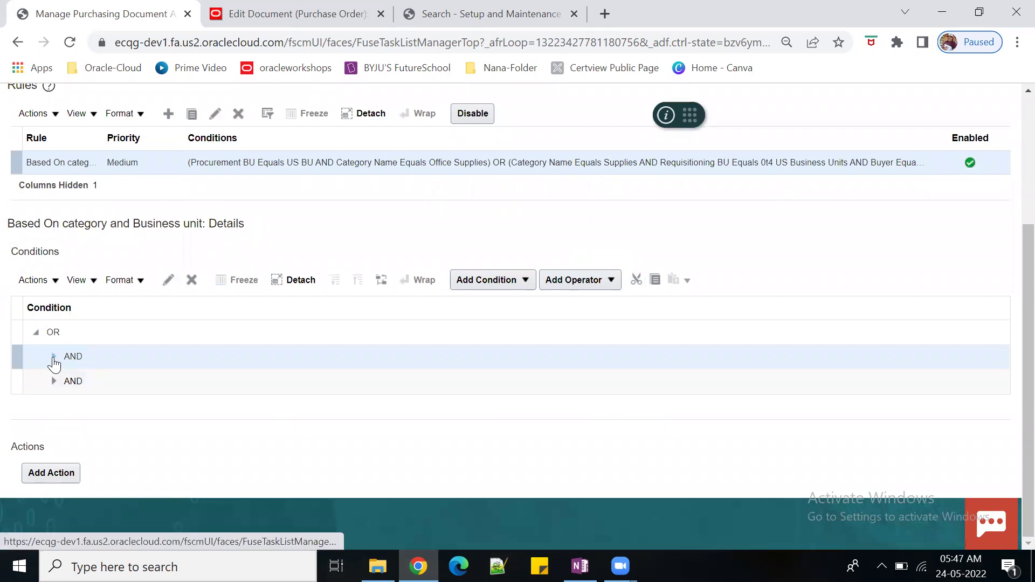
# Expand the AND groups to review them and select the Requisitioning BU condition.
pyautogui.click(53, 356)
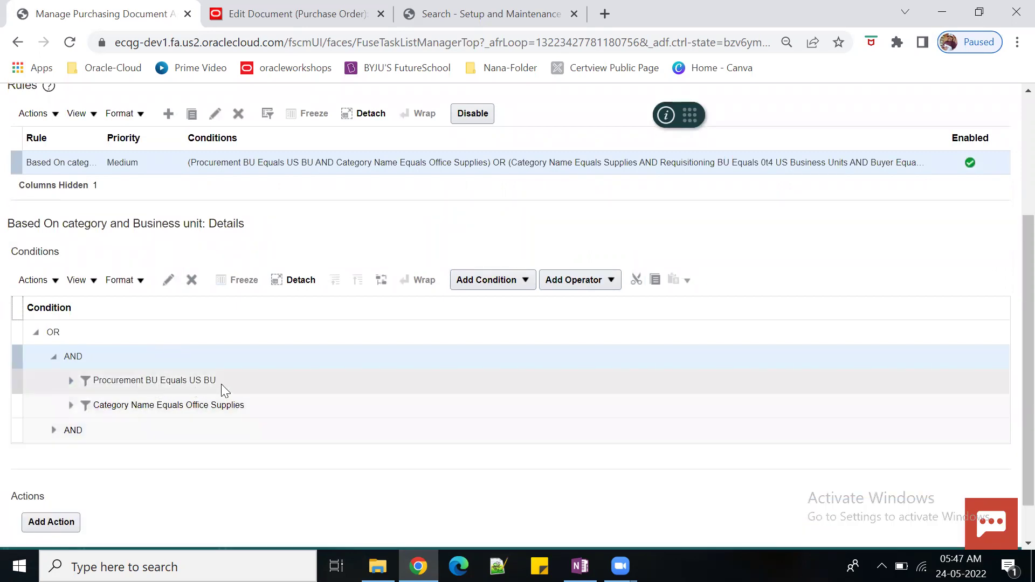
pyautogui.click(54, 361)
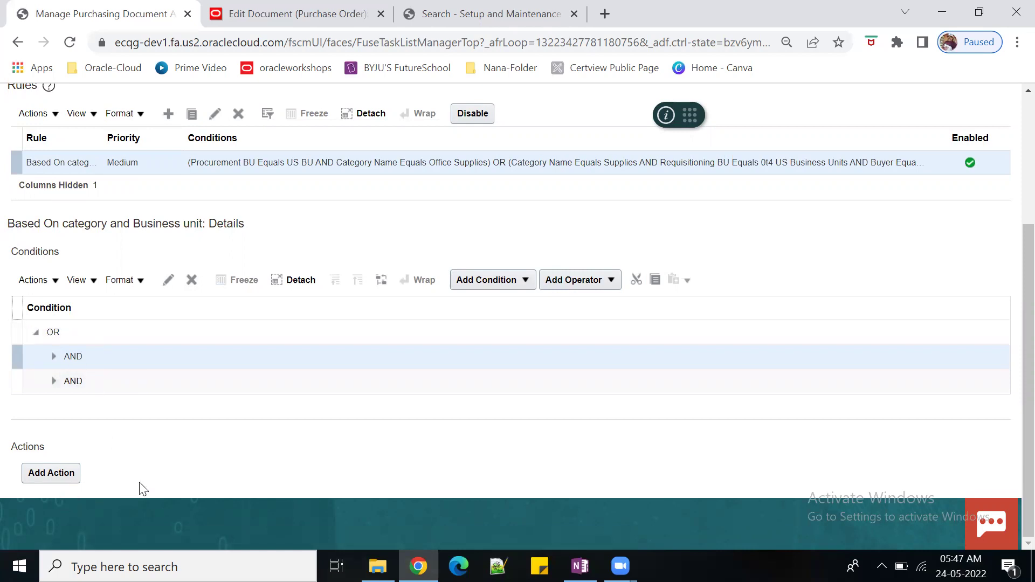
pyautogui.click(53, 381)
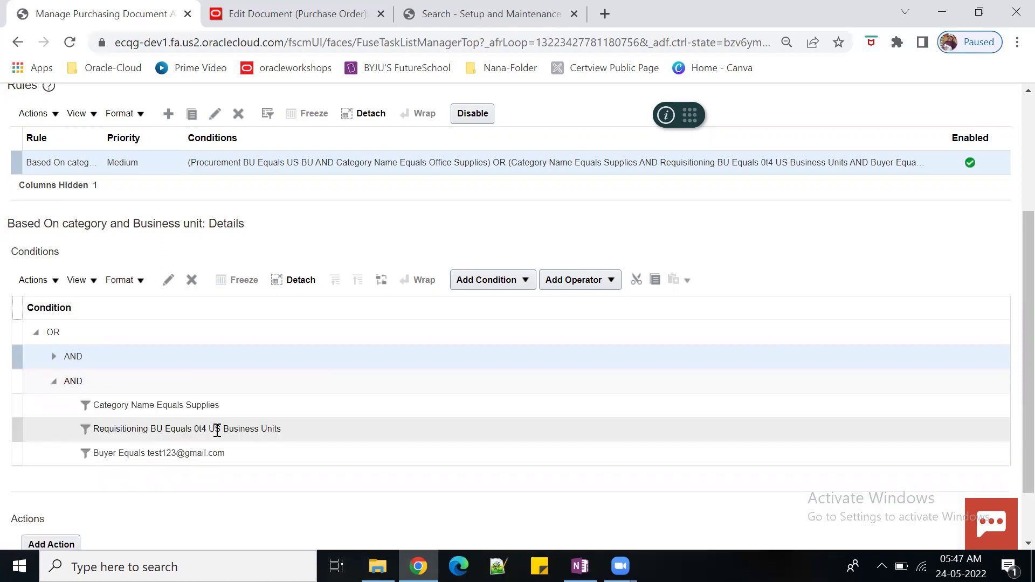
pyautogui.click(252, 431)
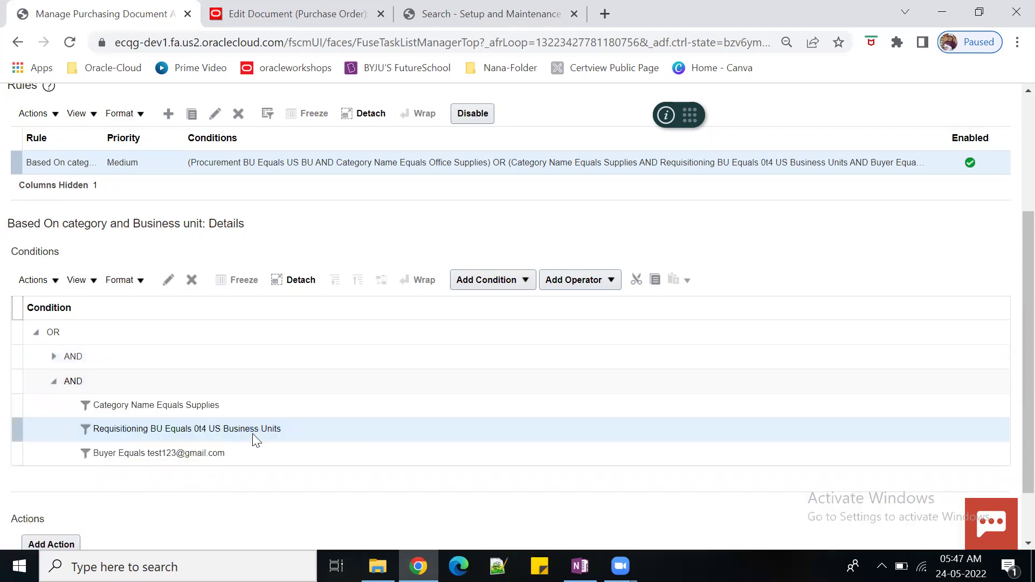
# Change the Requisitioning BU condition to Procurement BU Equals 0t4 US Business Units.
pyautogui.click(168, 281)
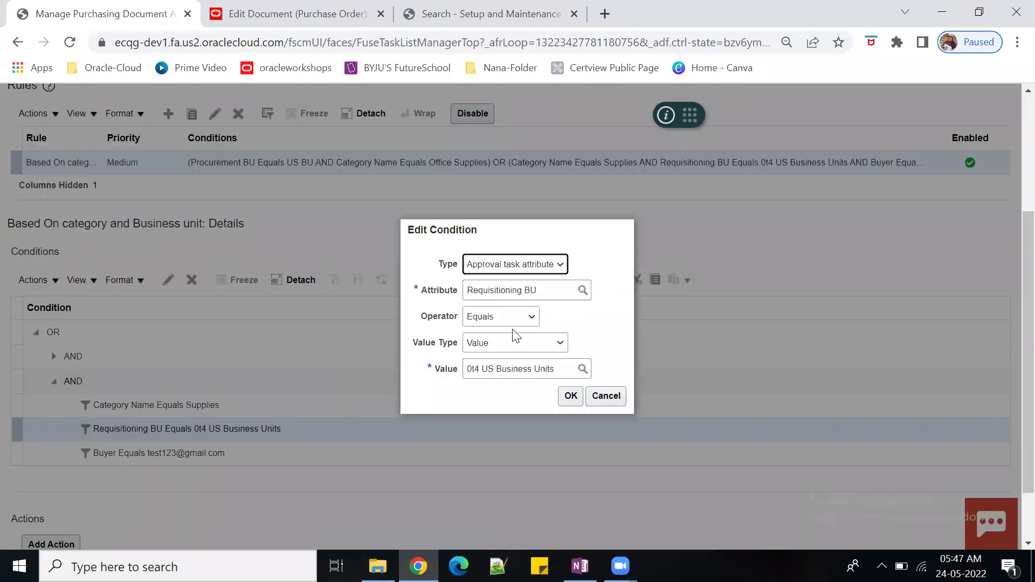
pyautogui.press('Tab')
pyautogui.write('proc')
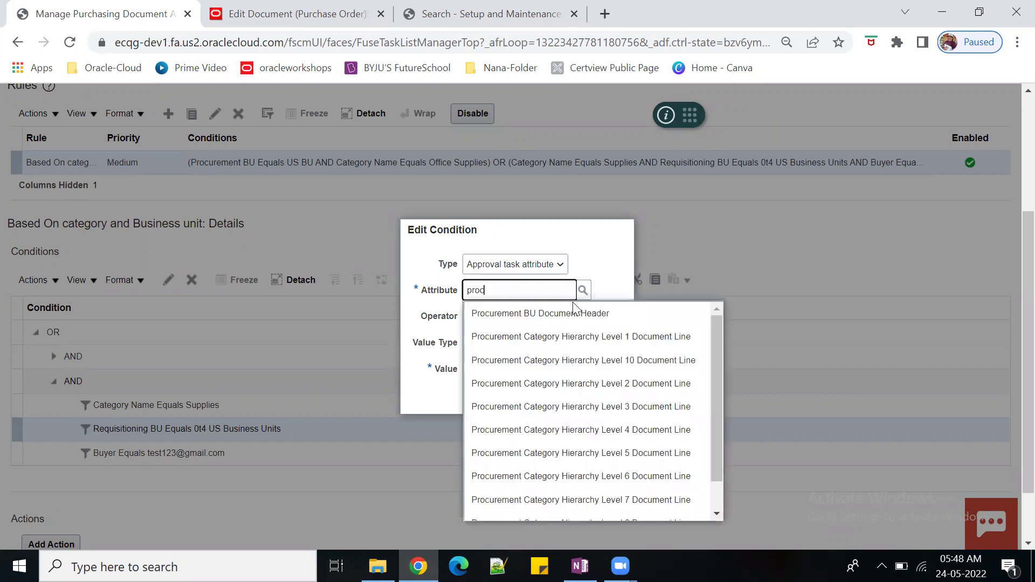
pyautogui.click(593, 310)
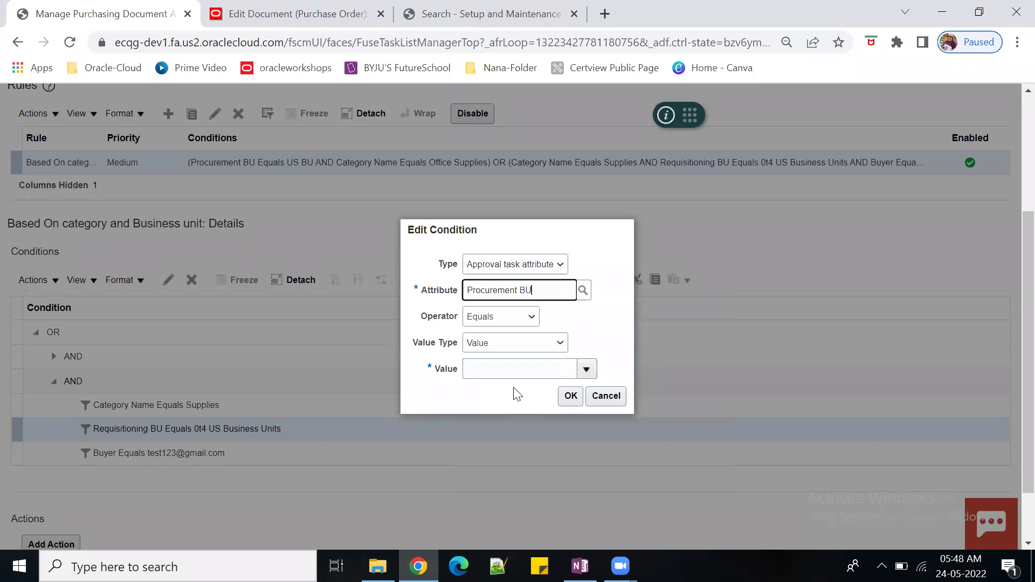
pyautogui.click(507, 369)
pyautogui.write('0t')
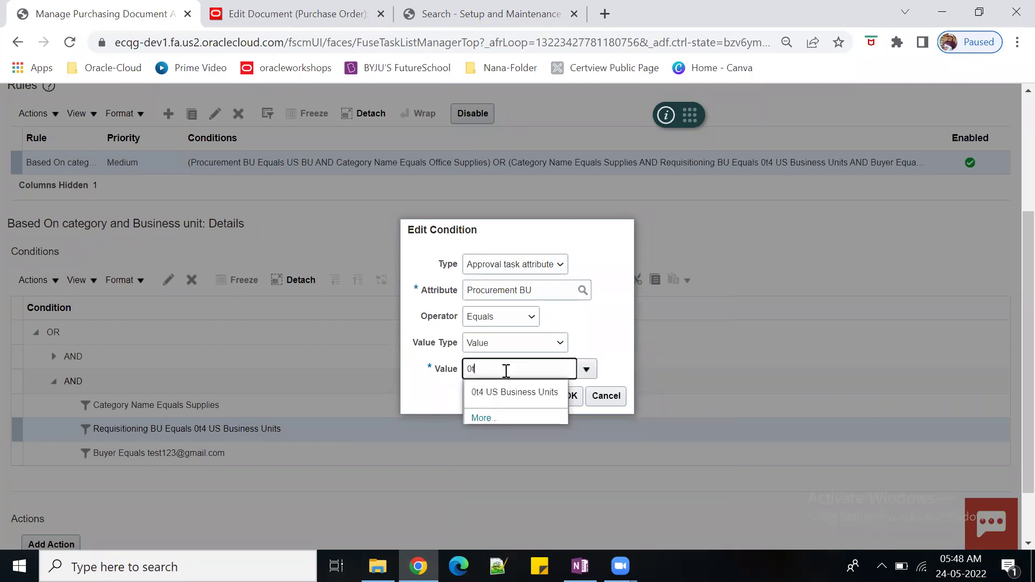
pyautogui.click(522, 392)
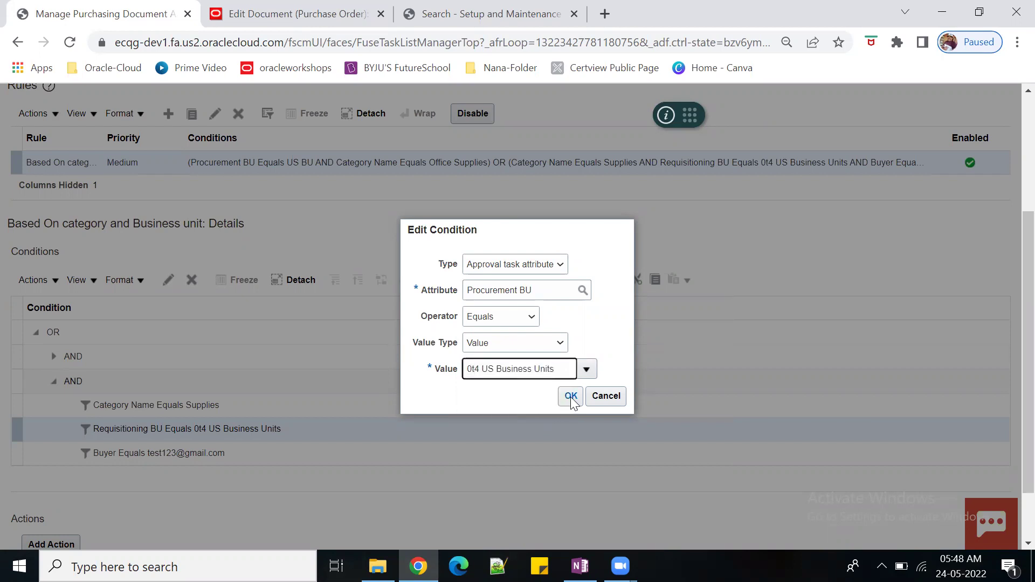
pyautogui.click(571, 398)
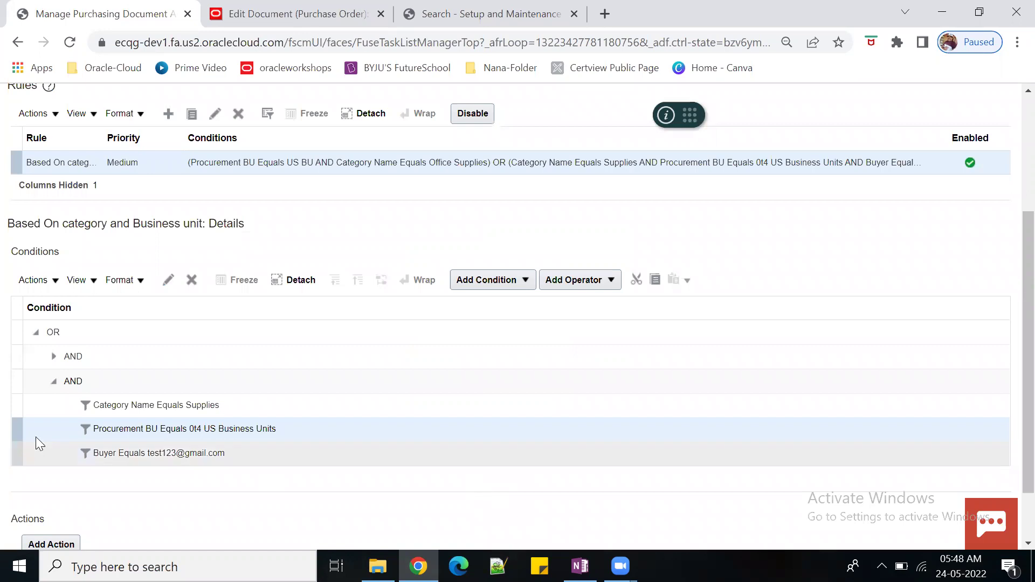
pyautogui.click(55, 385)
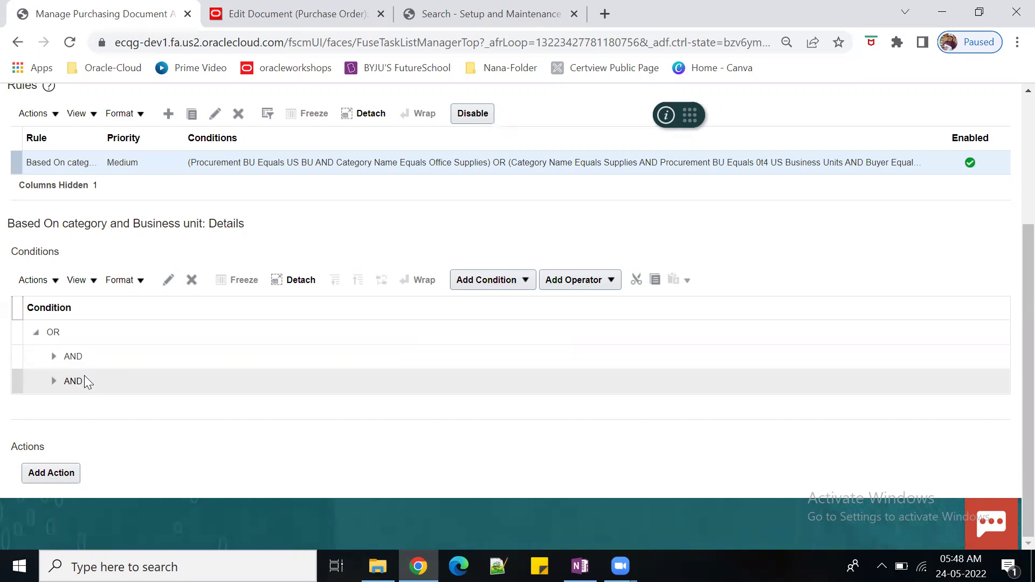
# Add Action 1 routing approval to a single approver of user type Worker.
pyautogui.click(50, 475)
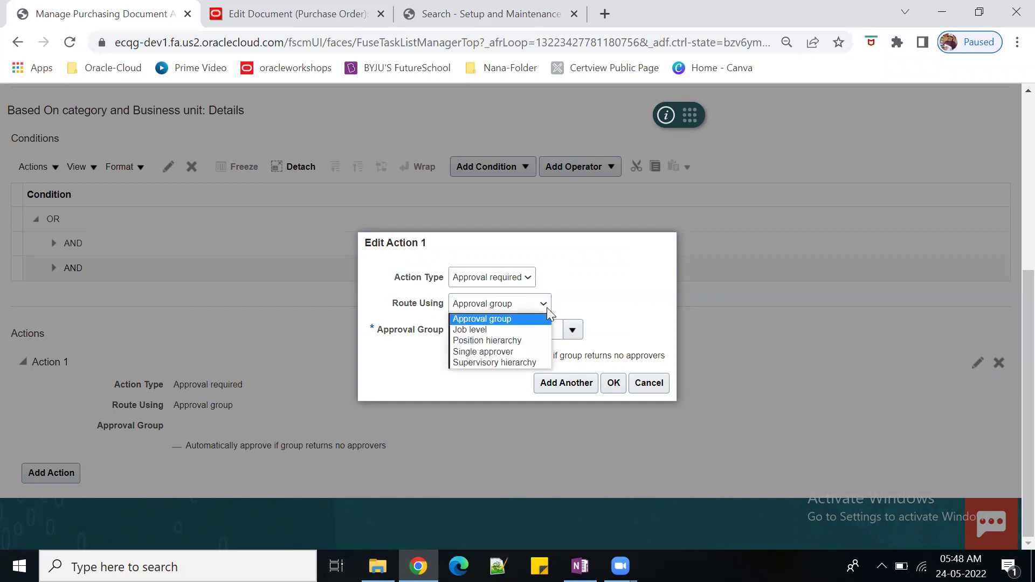
pyautogui.click(513, 353)
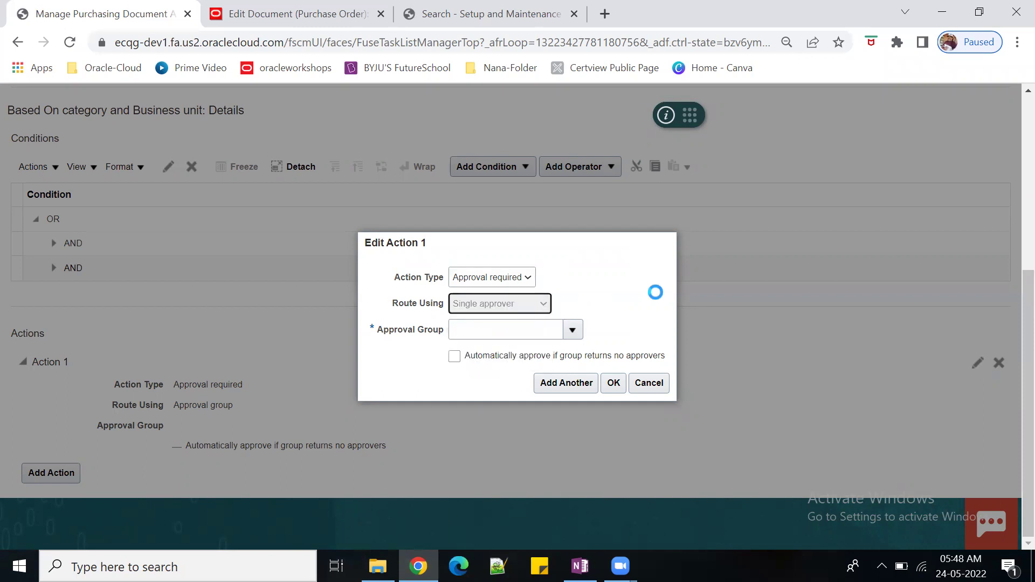
pyautogui.click(595, 343)
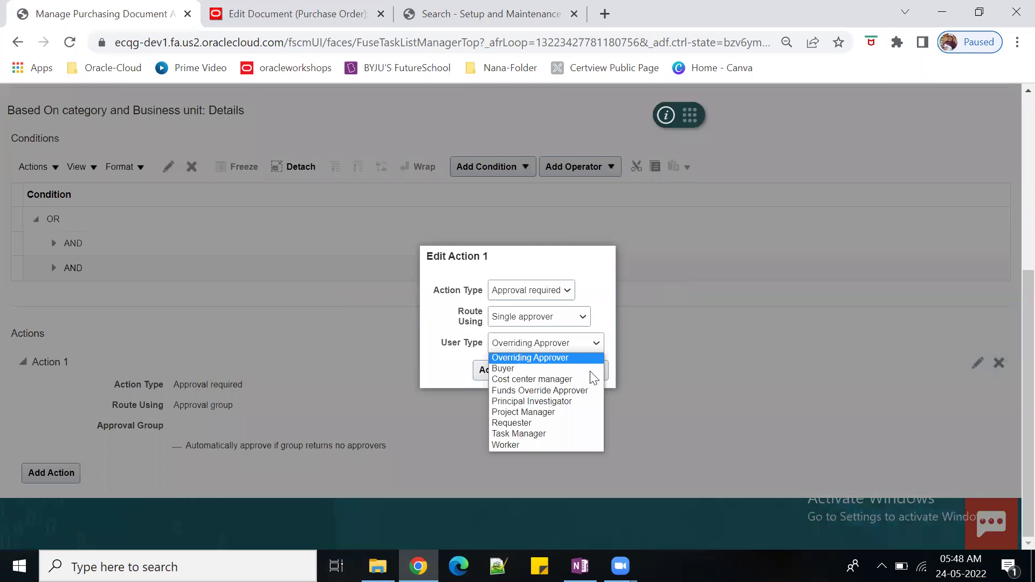
pyautogui.click(550, 447)
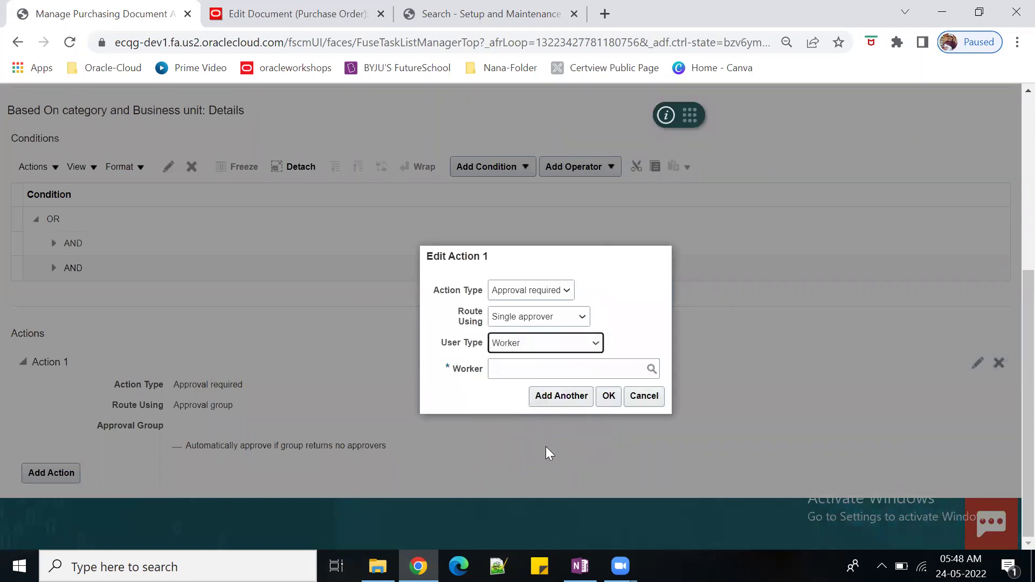
pyautogui.click(485, 348)
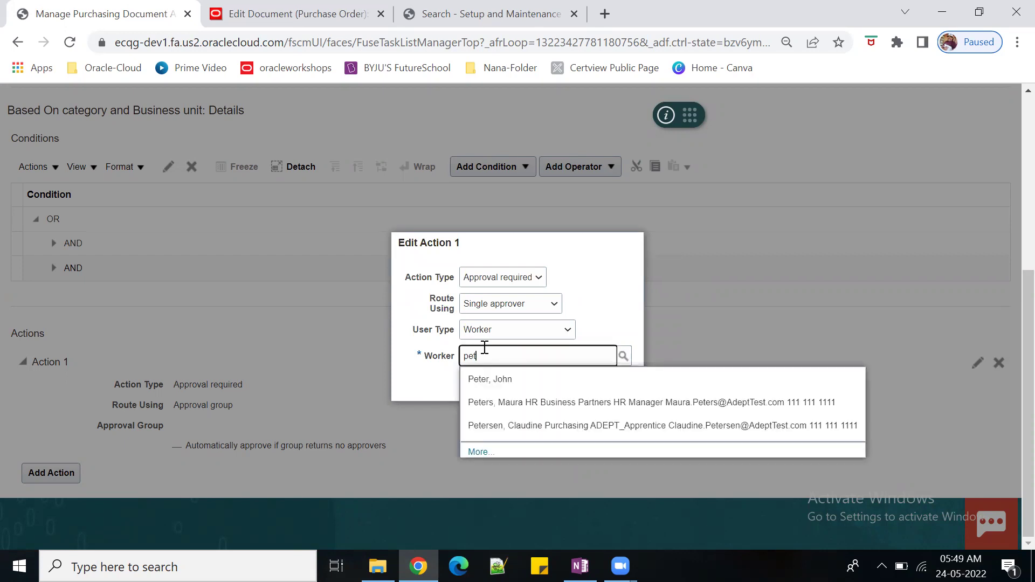
pyautogui.click(513, 426)
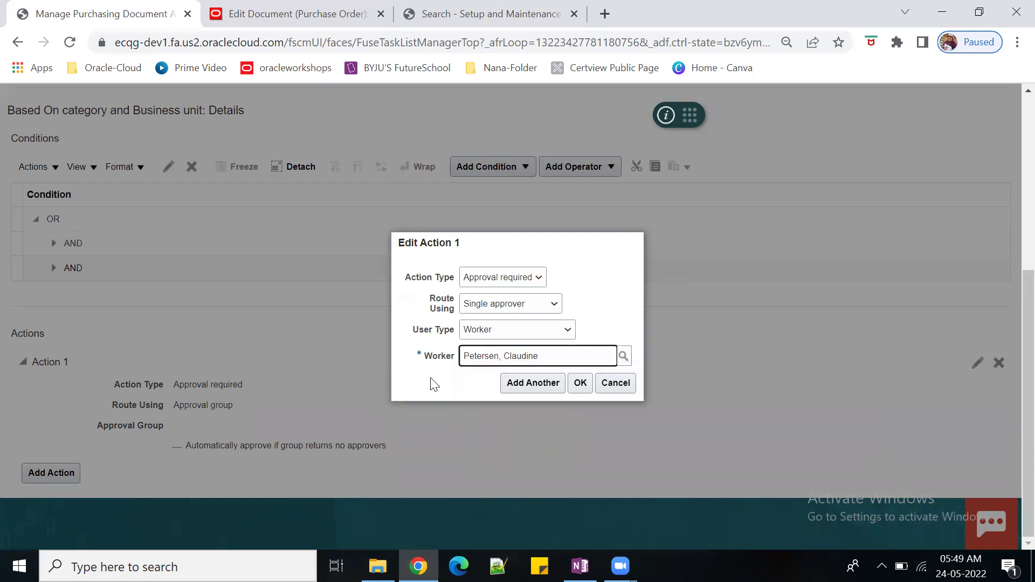
pyautogui.click(580, 381)
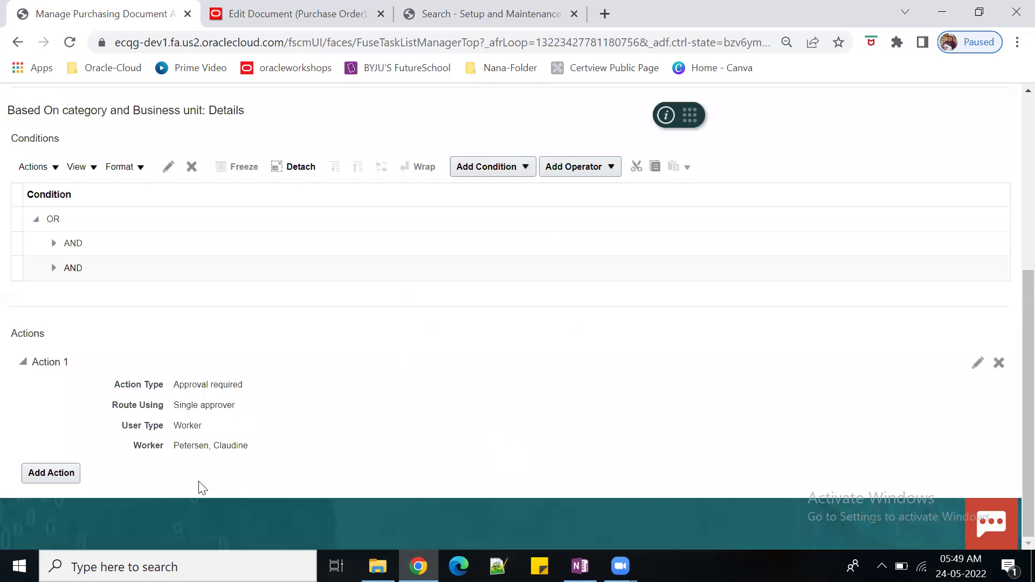
# Add Action 2 with approval group 0t4test_BrightGroup copied from the notes.
pyautogui.click(52, 472)
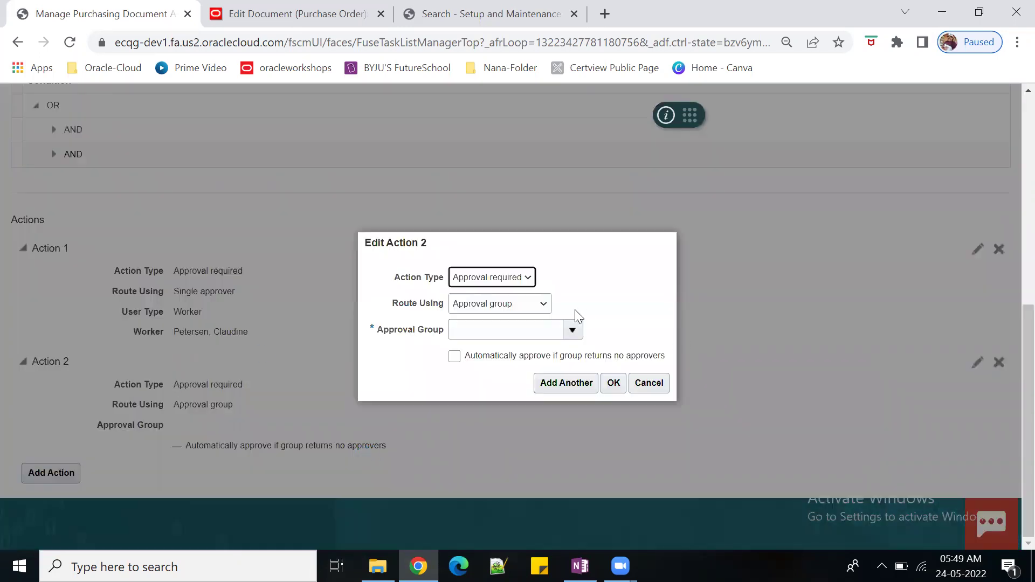
pyautogui.click(493, 329)
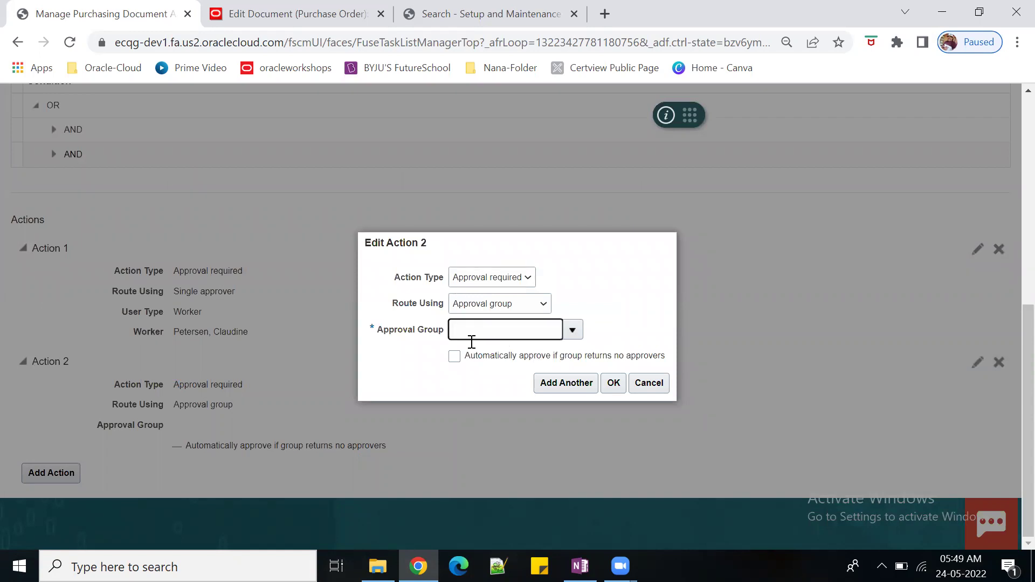
pyautogui.click(497, 565)
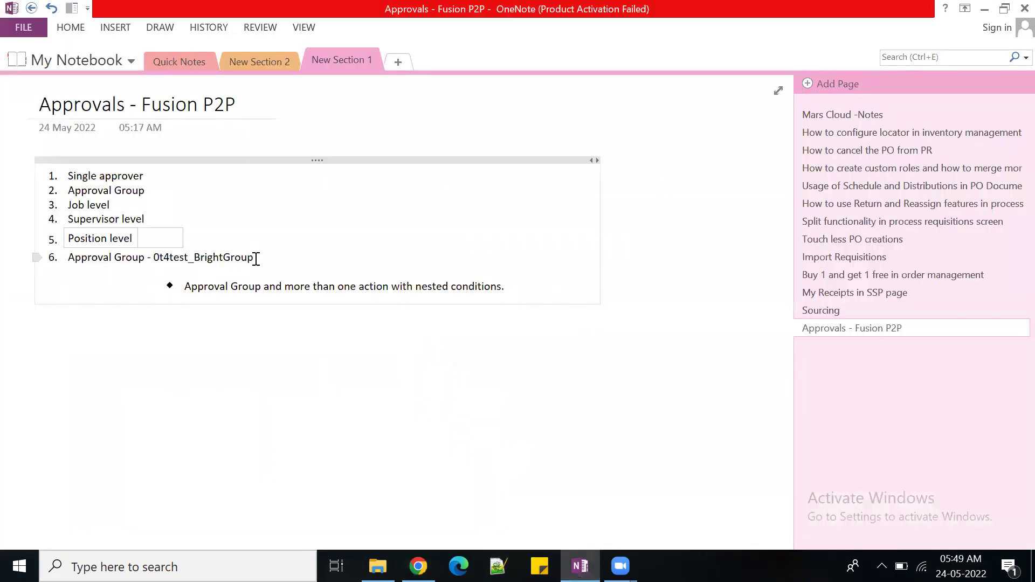
pyautogui.moveTo(256, 258); pyautogui.dragTo(154, 257)
pyautogui.hotkey('ctrl', 'c')
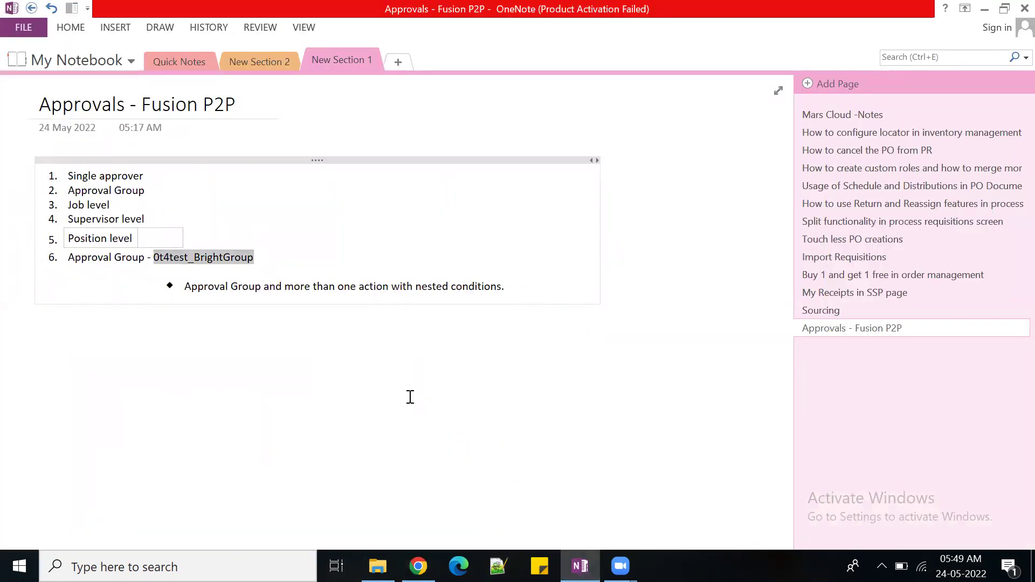
pyautogui.hotkey('alt', 'Tab')
pyautogui.hotkey('ctrl', 'v')
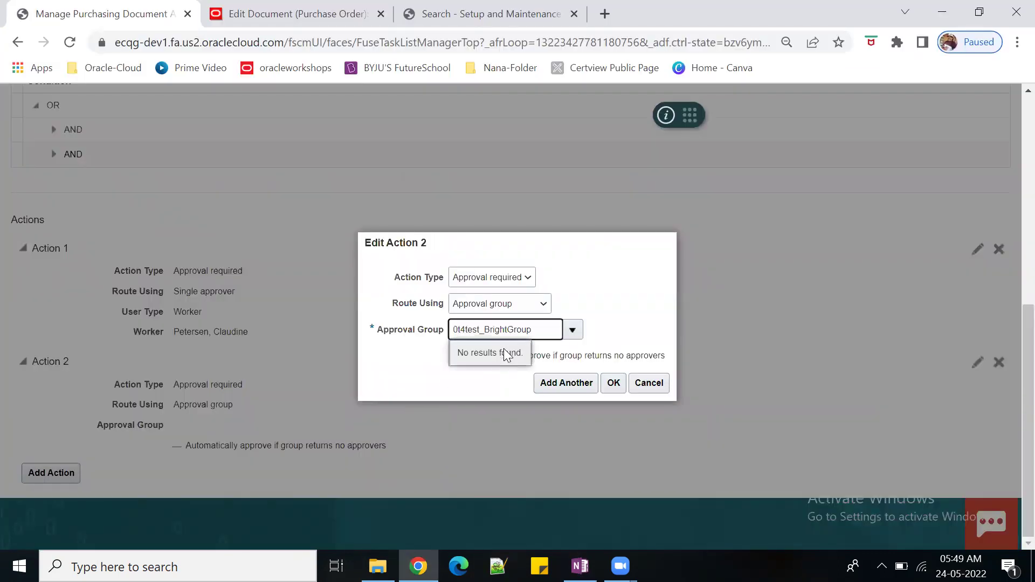
# Clear Action 2's approval group, search for 0t4 groups, then cancel the action edit.
pyautogui.press('BackSpace')
pyautogui.press('BackSpace')
pyautogui.press('BackSpace')
pyautogui.press('BackSpace')
pyautogui.press('BackSpace')
pyautogui.press('BackSpace')
pyautogui.press('BackSpace')
pyautogui.press('BackSpace')
pyautogui.press('BackSpace')
pyautogui.press('BackSpace')
pyautogui.press('BackSpace')
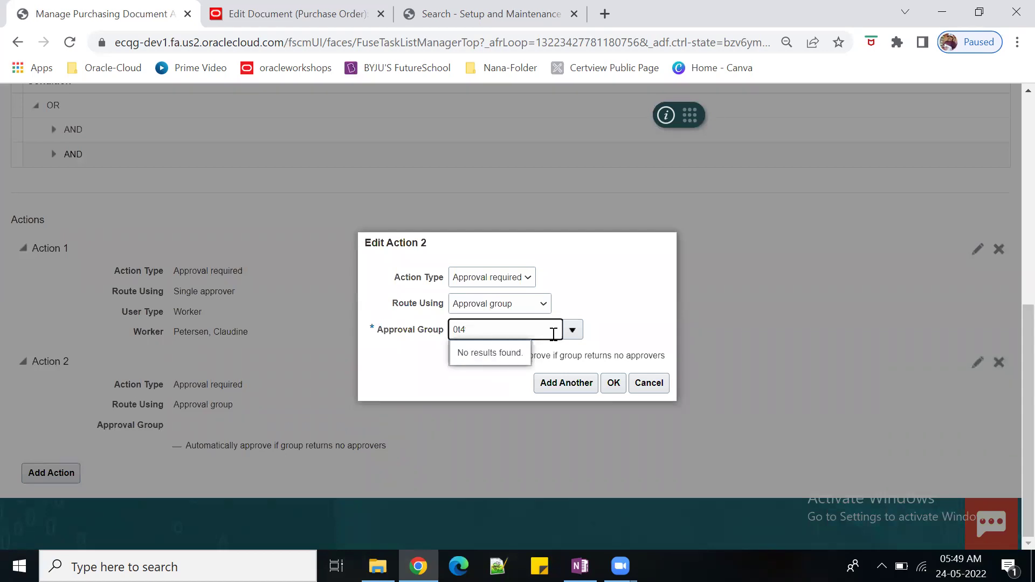
pyautogui.press('BackSpace')
pyautogui.press('BackSpace')
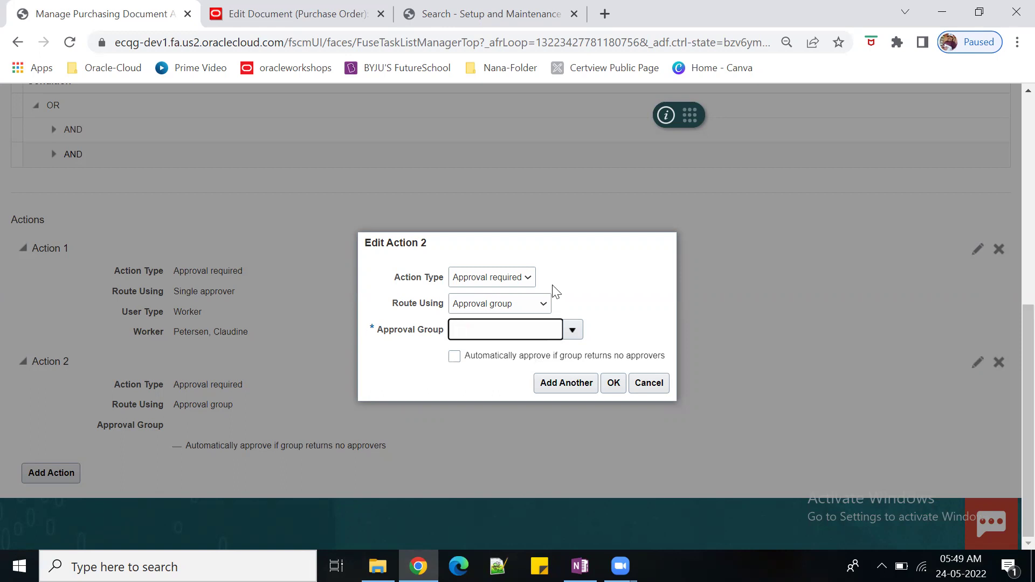
pyautogui.click(572, 331)
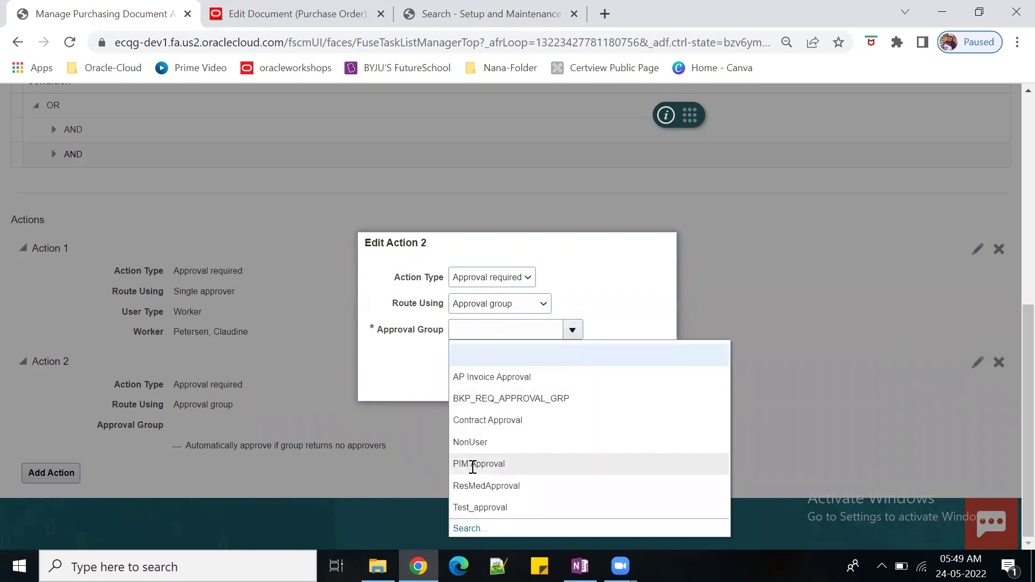
pyautogui.click(467, 529)
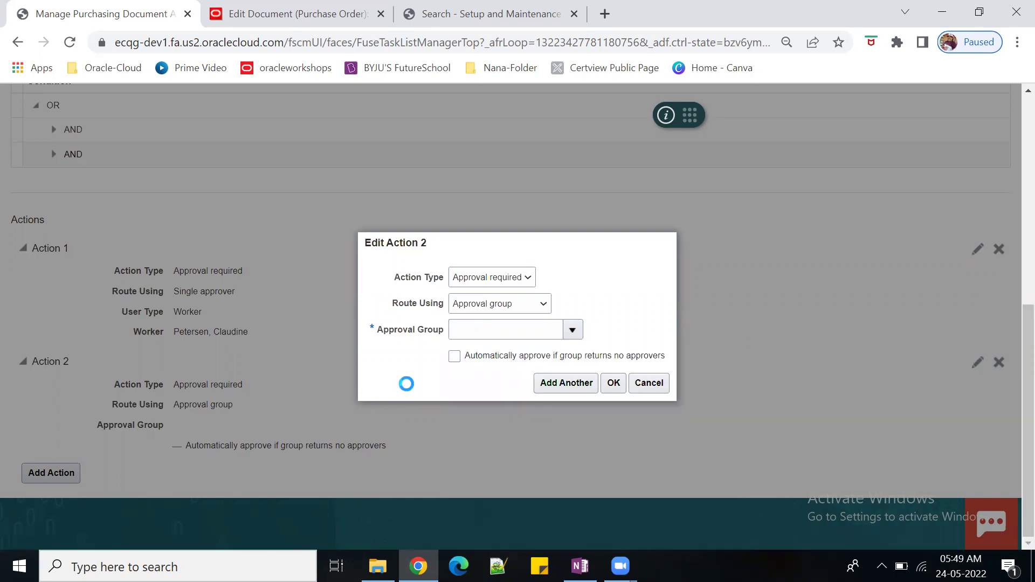
pyautogui.click(403, 289)
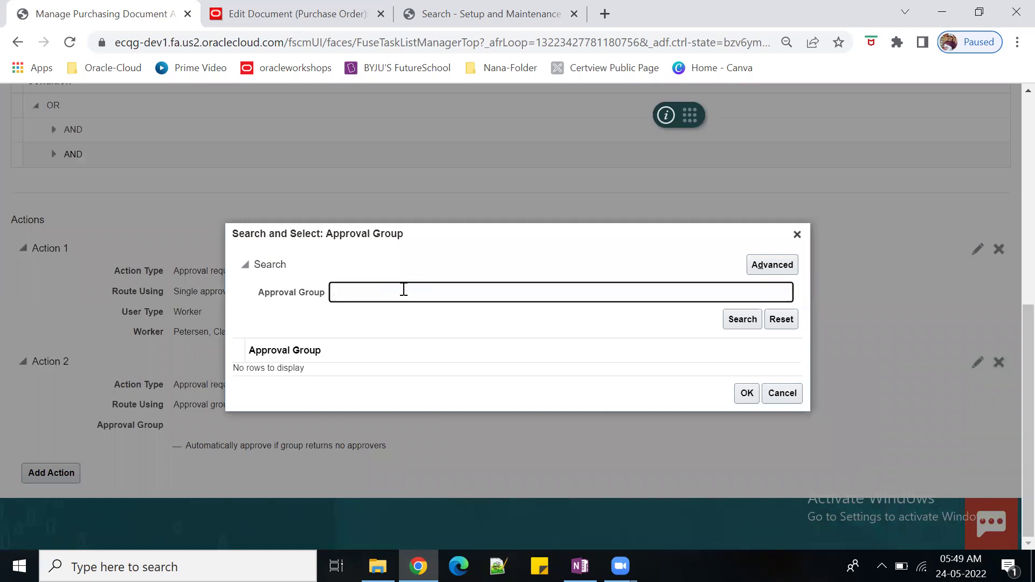
pyautogui.click(738, 318)
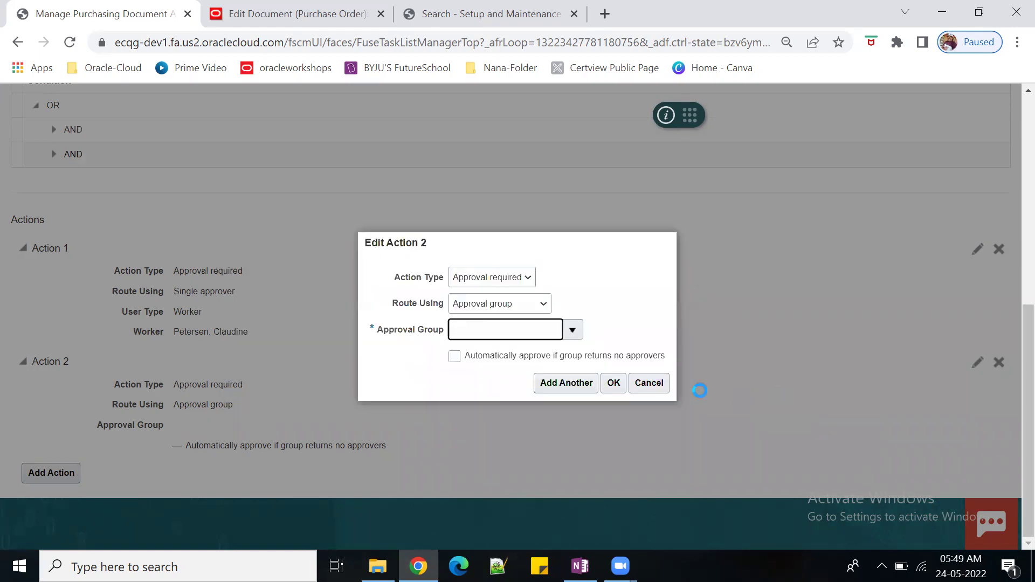
pyautogui.click(647, 384)
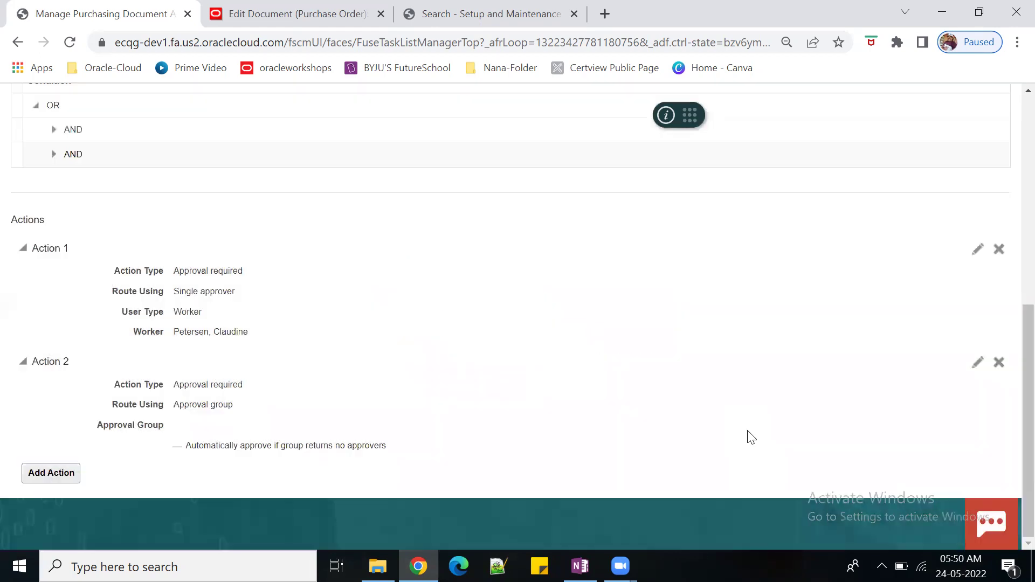
pyautogui.scroll(5, 709, 441)
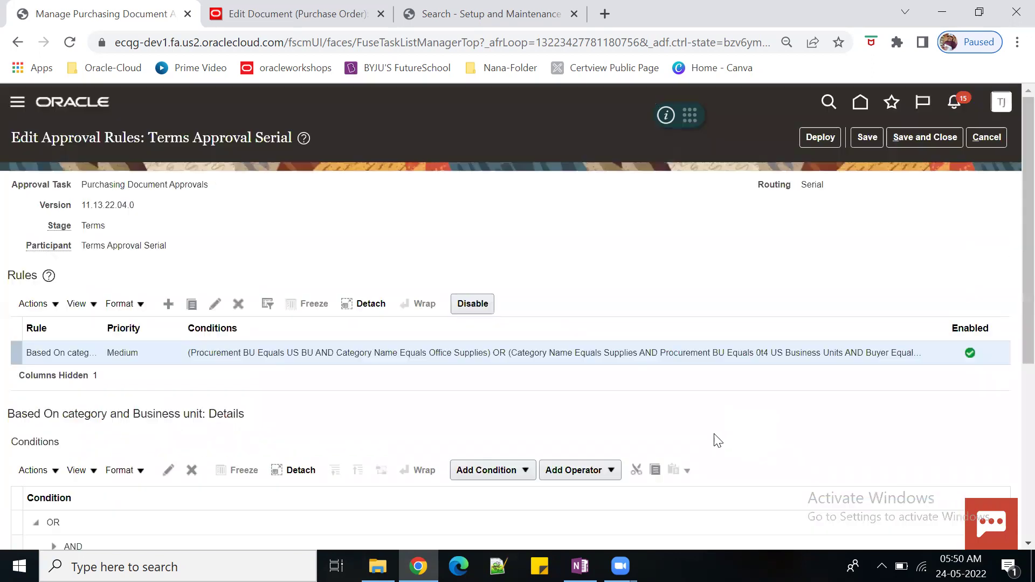
# Save and close the approval rules and leave the approvals page.
pyautogui.click(865, 137)
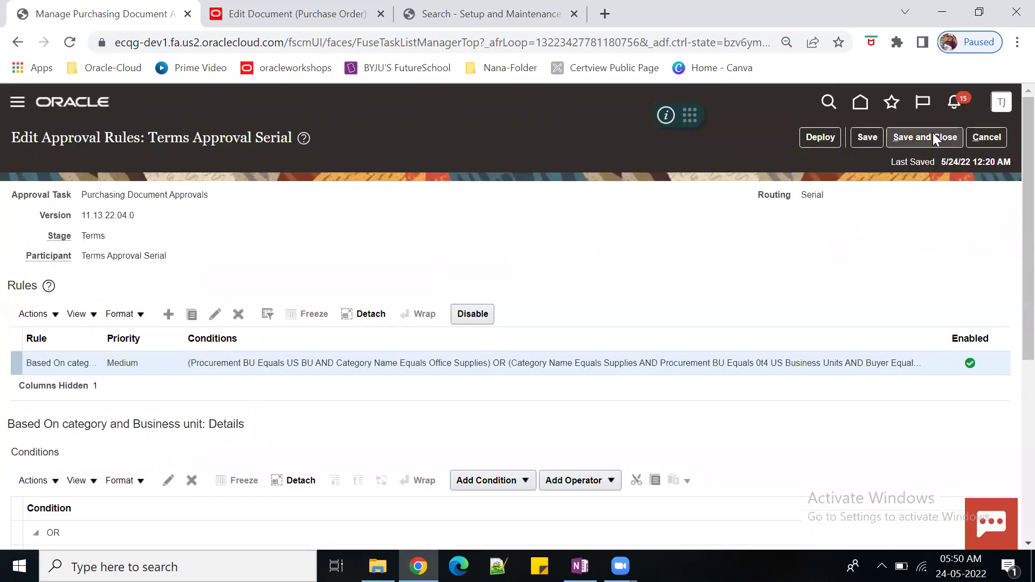
pyautogui.click(924, 137)
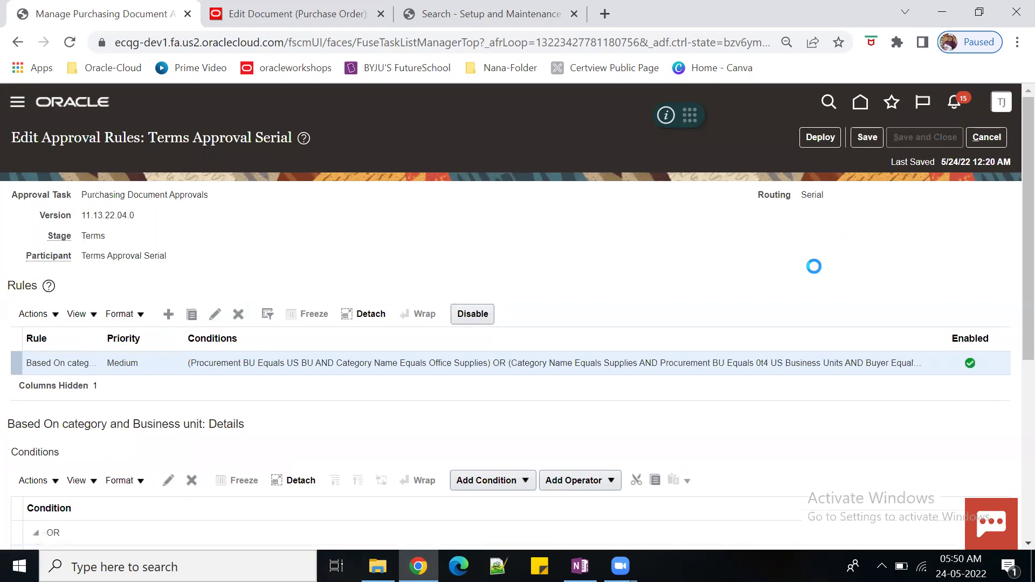
pyautogui.click(996, 141)
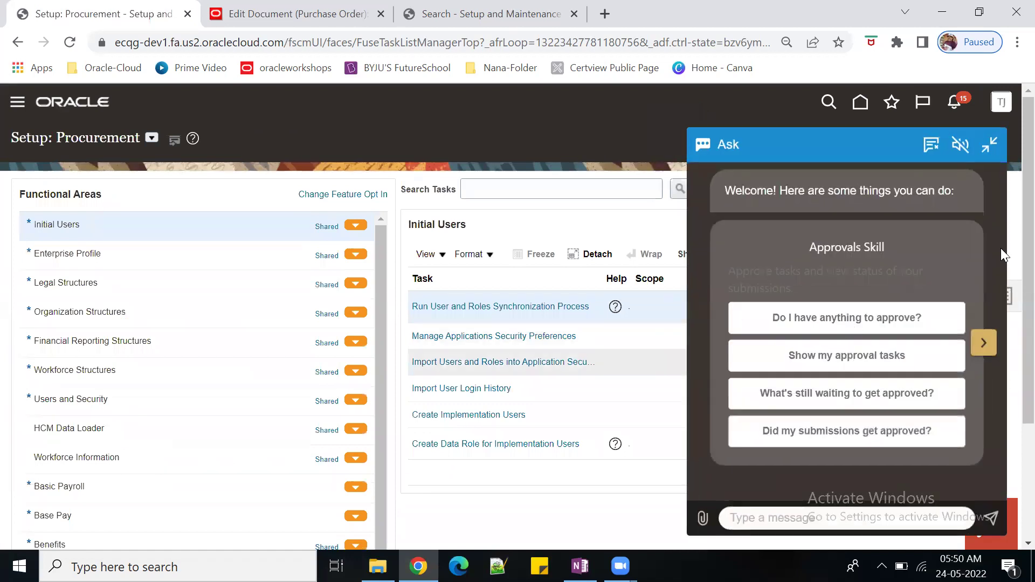
pyautogui.click(990, 145)
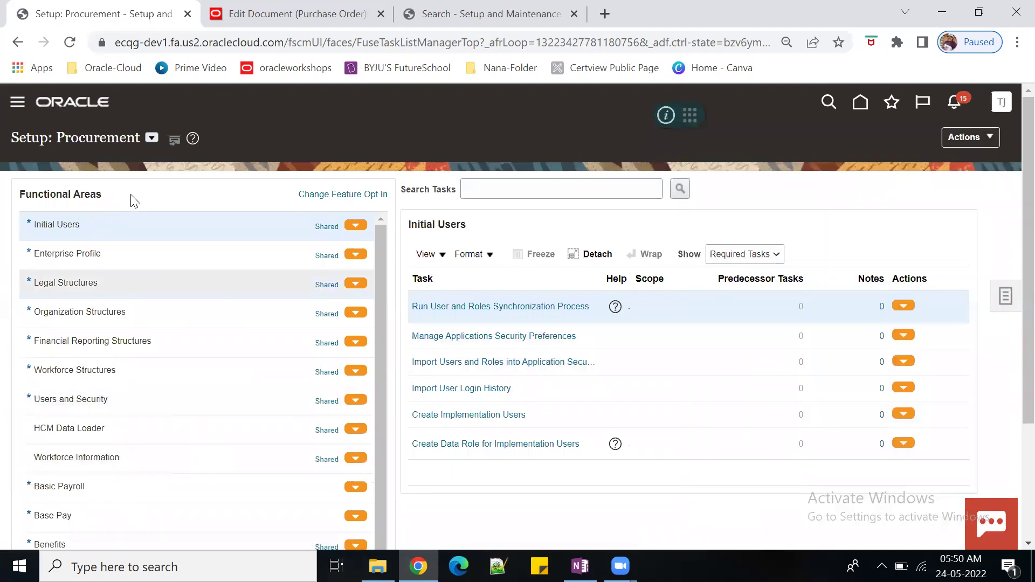
# Reopen Manage Purchasing Document Approvals under Procurement and select Terms Approval Serial.
pyautogui.click(152, 138)
pyautogui.click(214, 237)
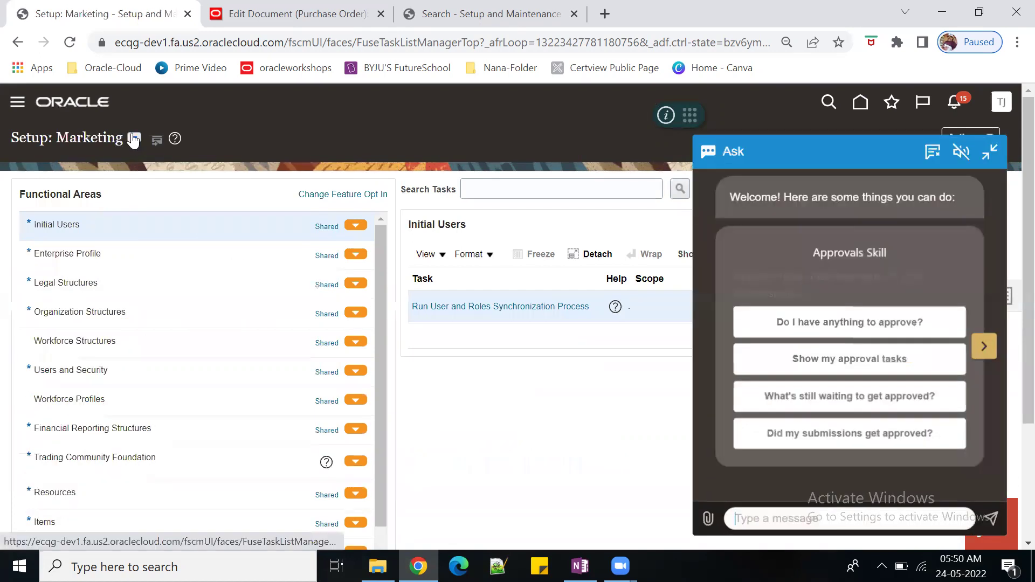
pyautogui.click(135, 138)
pyautogui.click(209, 278)
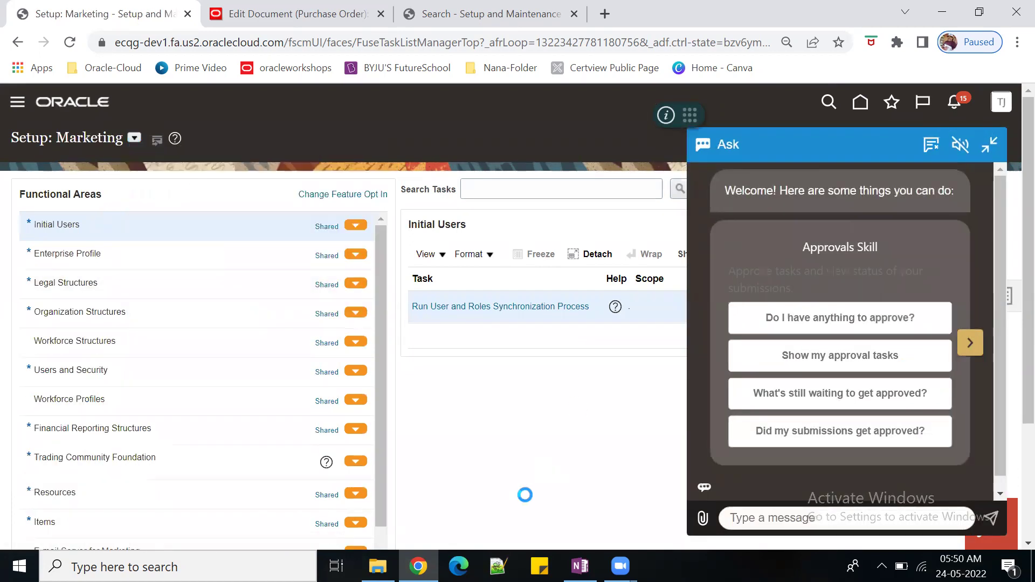
pyautogui.click(92, 498)
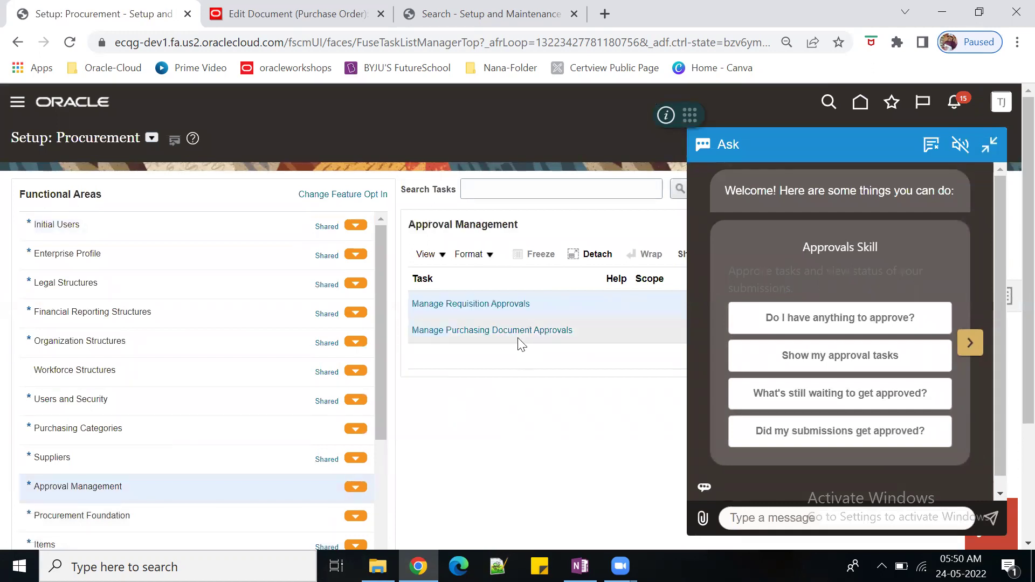
pyautogui.click(517, 331)
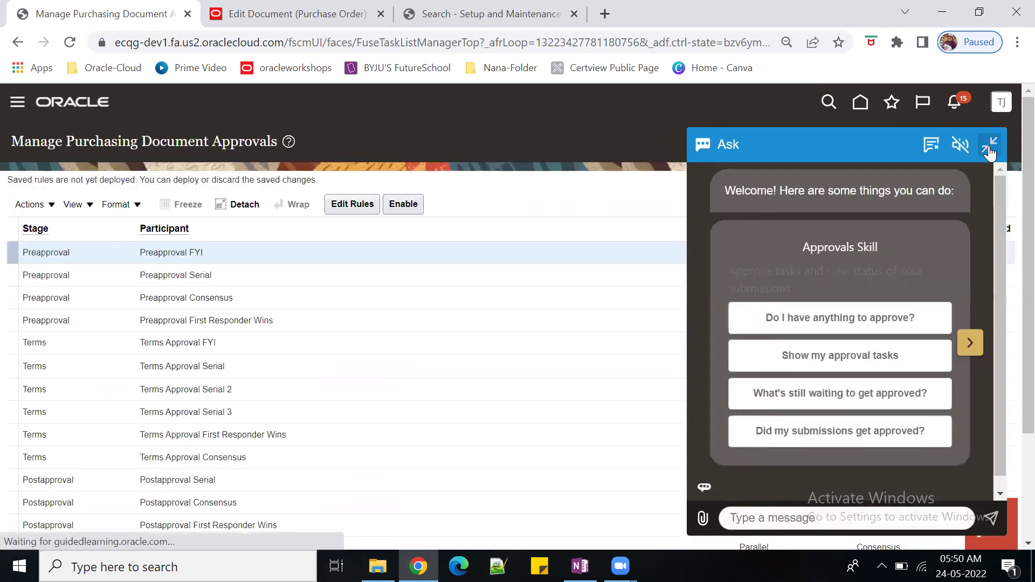
pyautogui.click(989, 151)
pyautogui.click(930, 372)
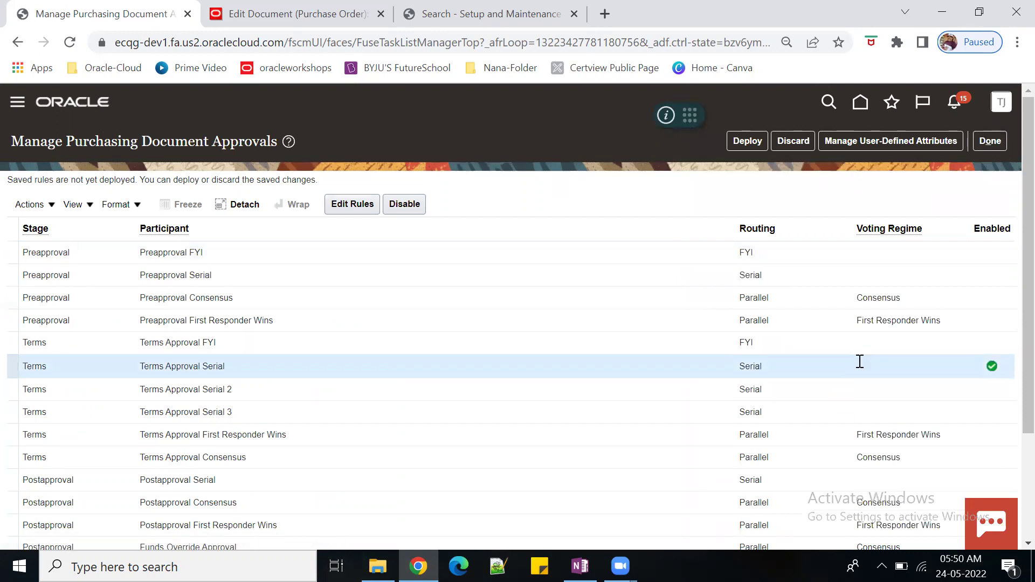
# Add Action 2 to the Terms Approval Serial rule: Approval required, routed to approval group 0t4test_BrightGroup.
pyautogui.click(349, 204)
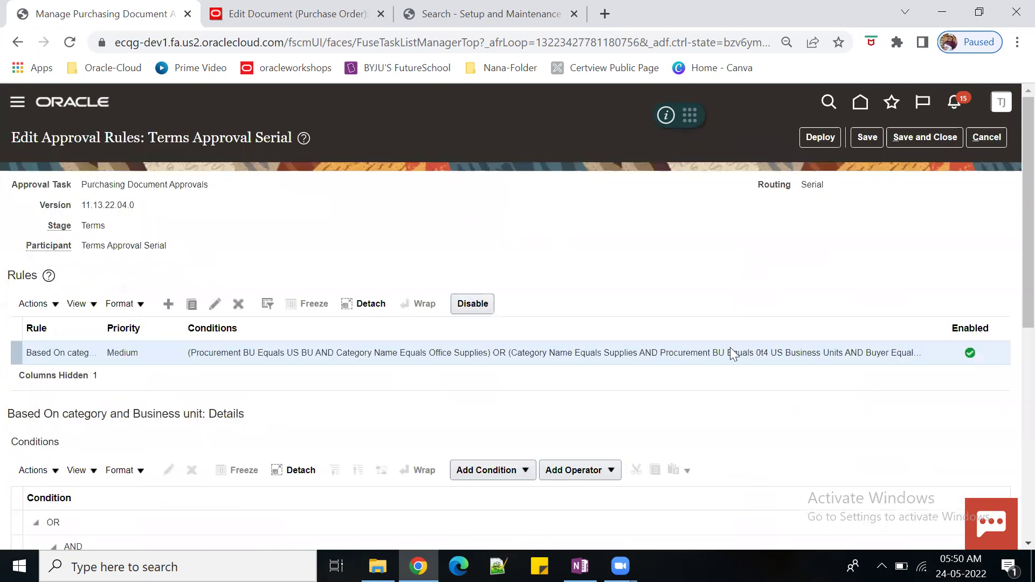
pyautogui.scroll(-7, 730, 351)
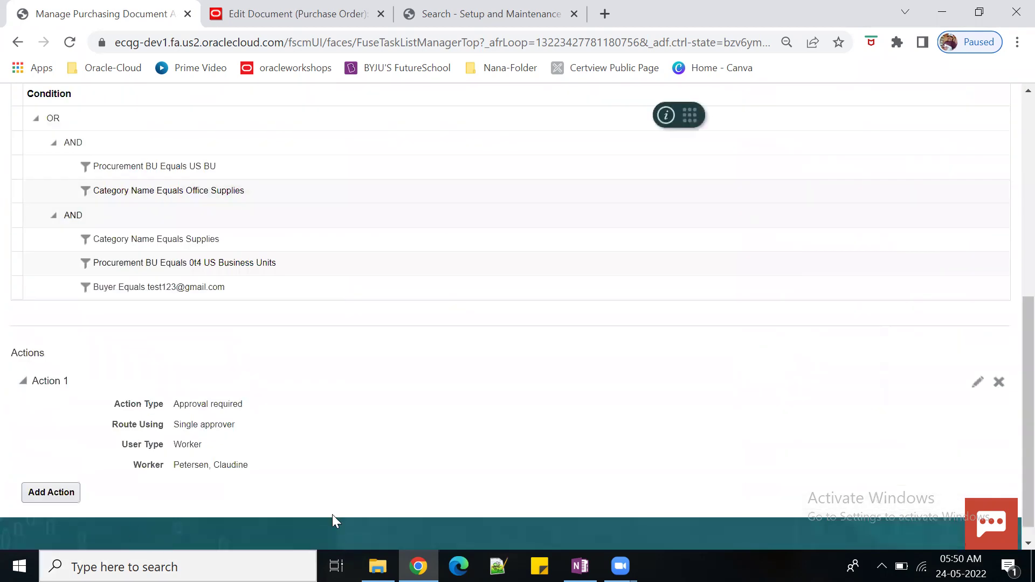
pyautogui.click(45, 495)
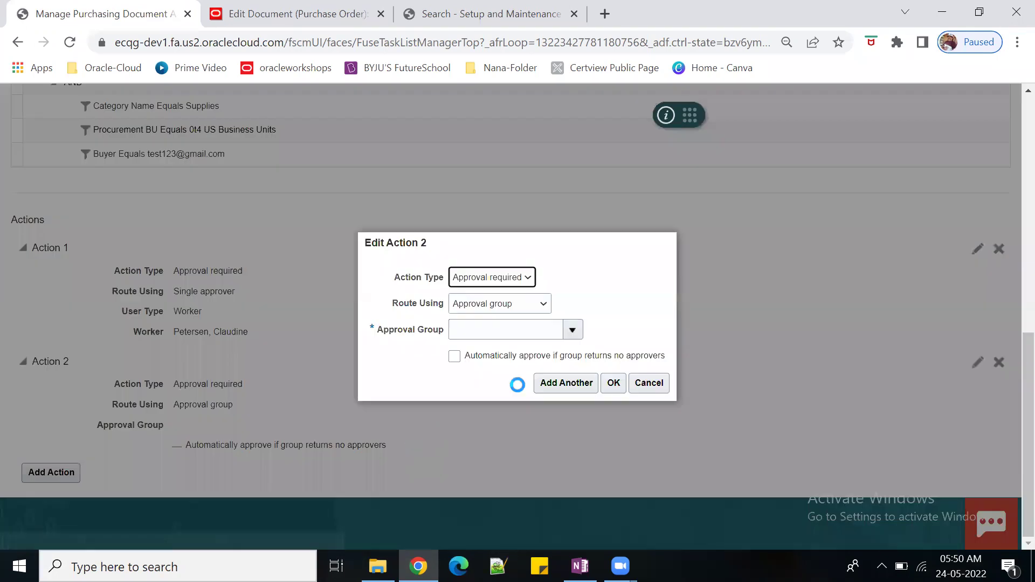
pyautogui.click(483, 330)
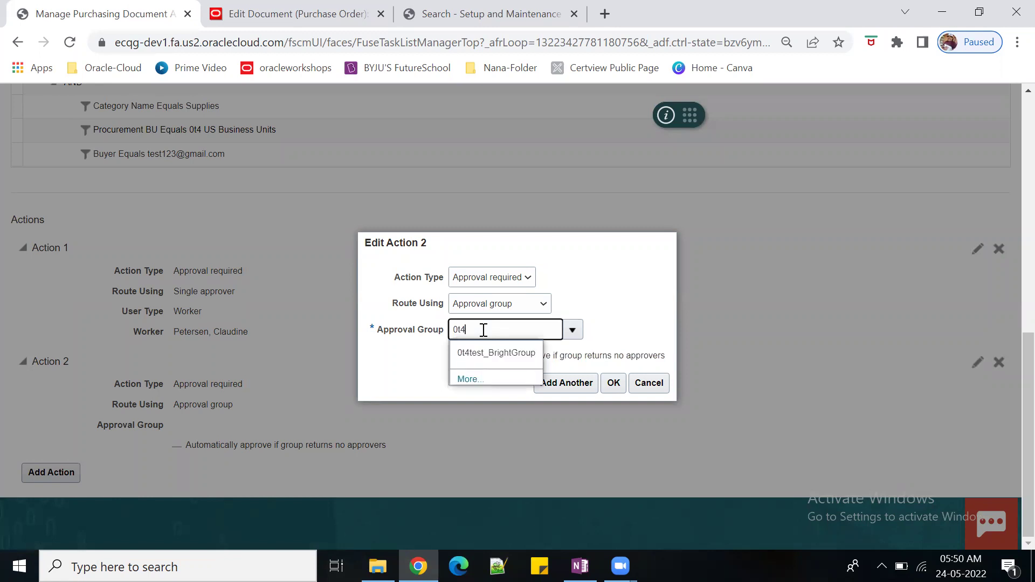
pyautogui.click(498, 352)
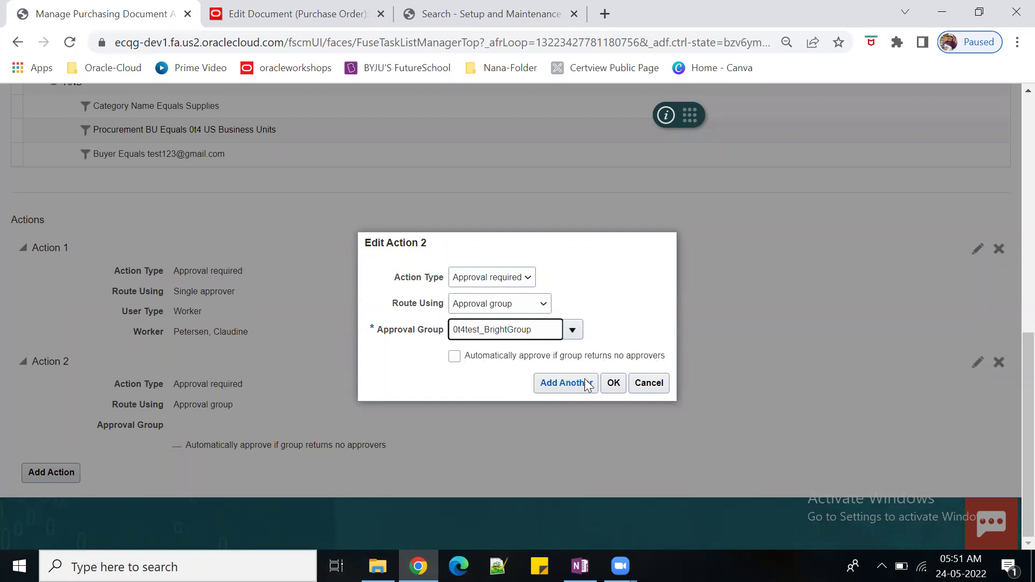
pyautogui.click(613, 383)
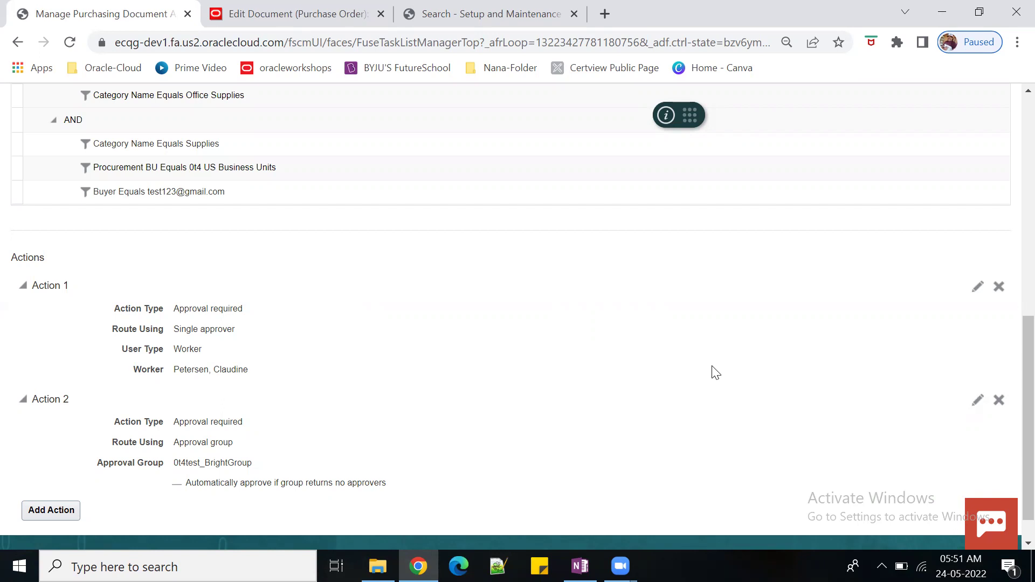
pyautogui.scroll(10, 715, 372)
# Save and deploy the Terms Approval Serial rules, accepting the warning and the deployment confirmation.
pyautogui.click(867, 137)
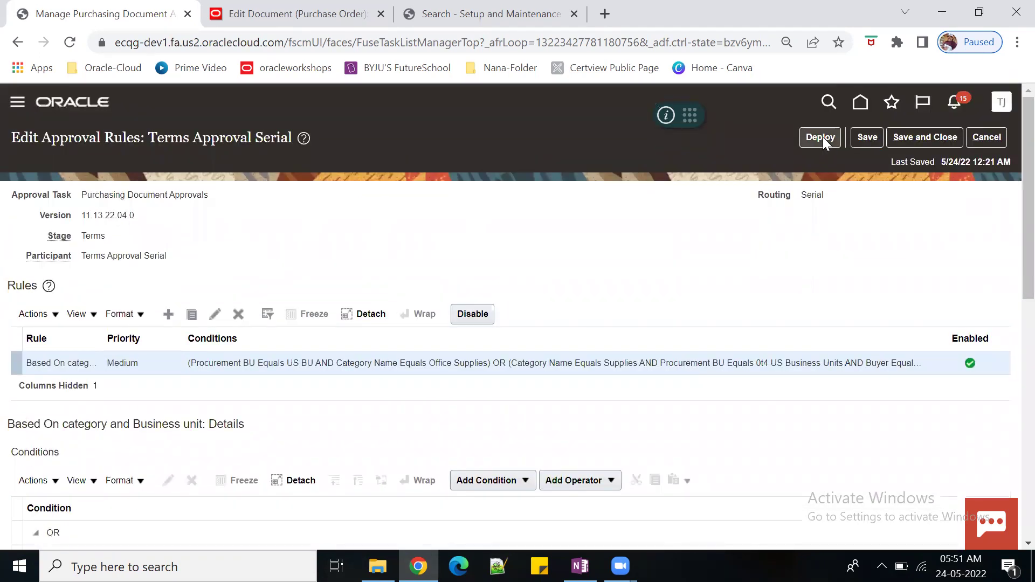
pyautogui.click(821, 138)
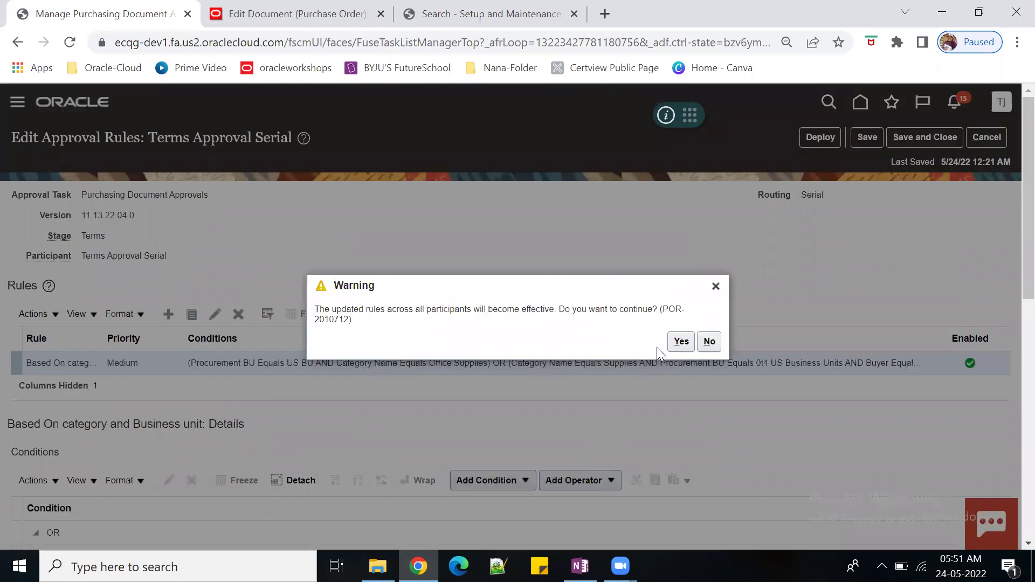
pyautogui.click(680, 342)
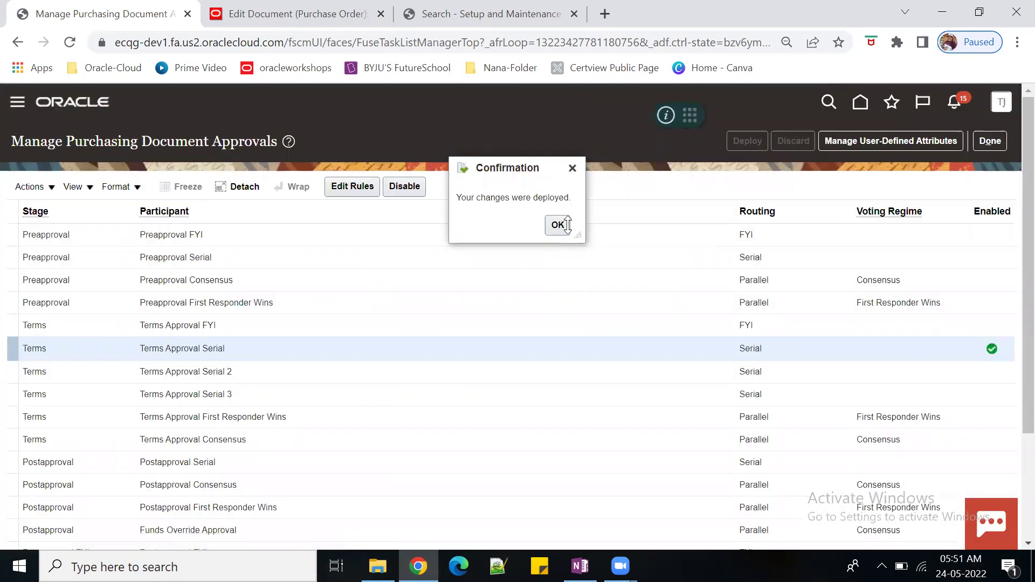
pyautogui.click(559, 225)
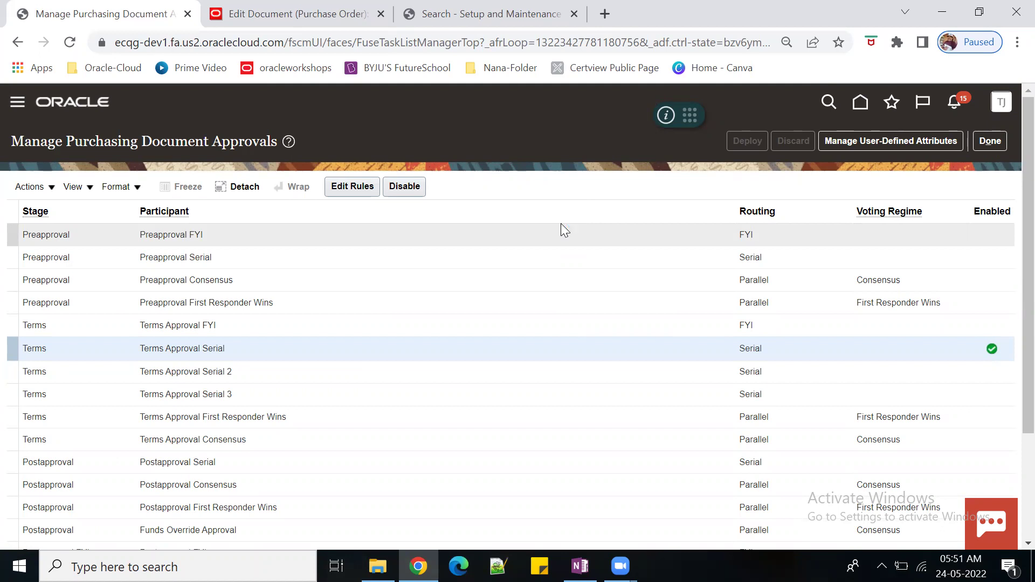
# Dismiss the missing delivery date error, cancel Manage Approvals, and reload purchase order 0T420016PO.
pyautogui.hotkey('ctrl', 'Tab')
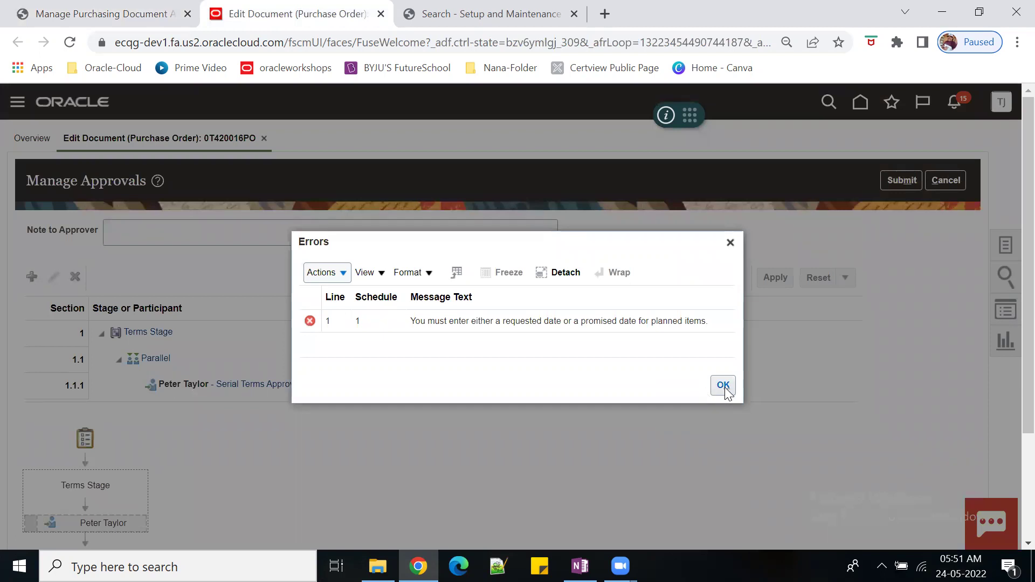
pyautogui.click(723, 385)
pyautogui.click(733, 384)
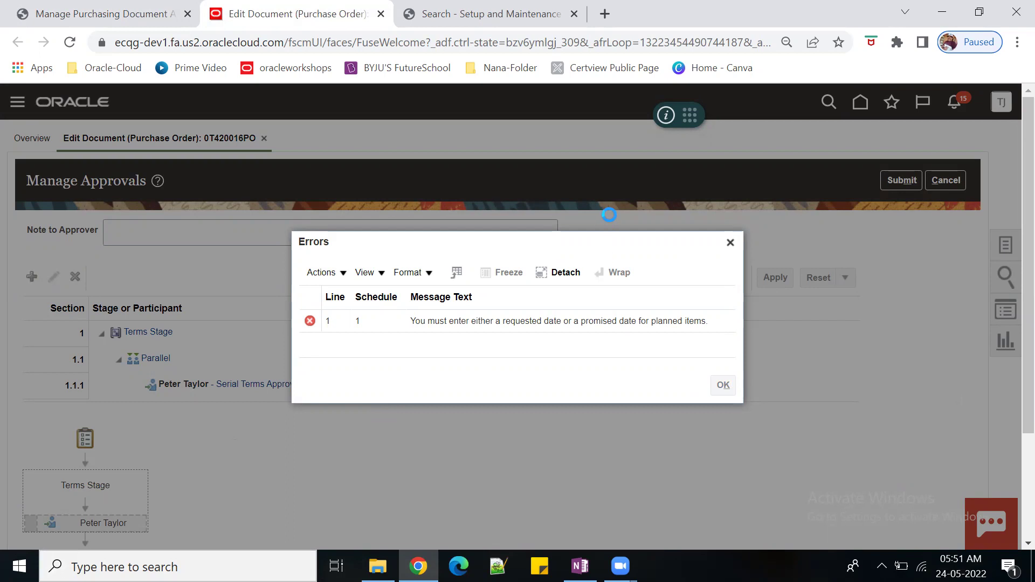
pyautogui.click(731, 242)
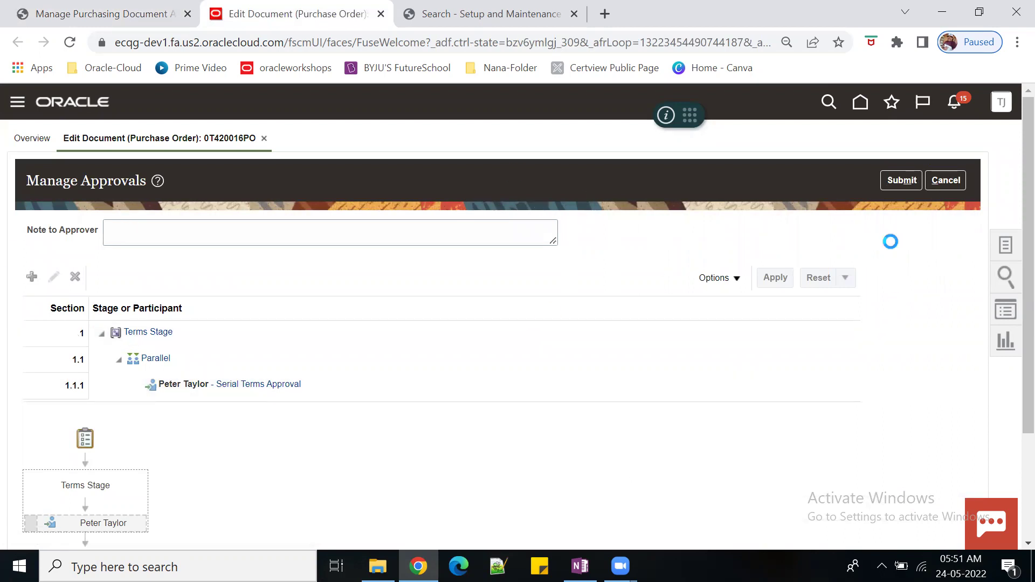
pyautogui.click(948, 182)
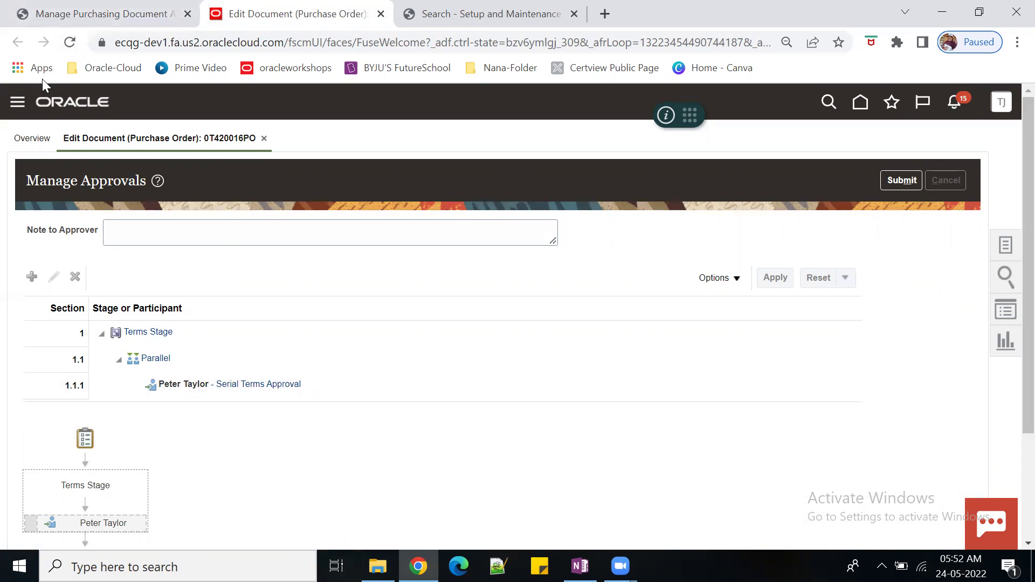
pyautogui.click(70, 43)
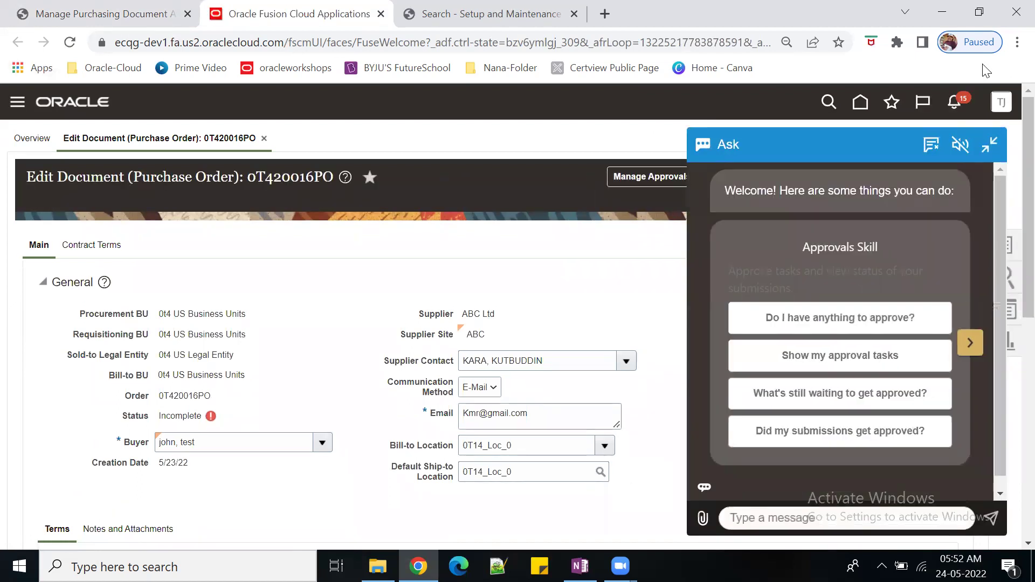
# Set the schedule's requested delivery date to 5/26/22 and save purchase order 0T420016PO.
pyautogui.click(988, 156)
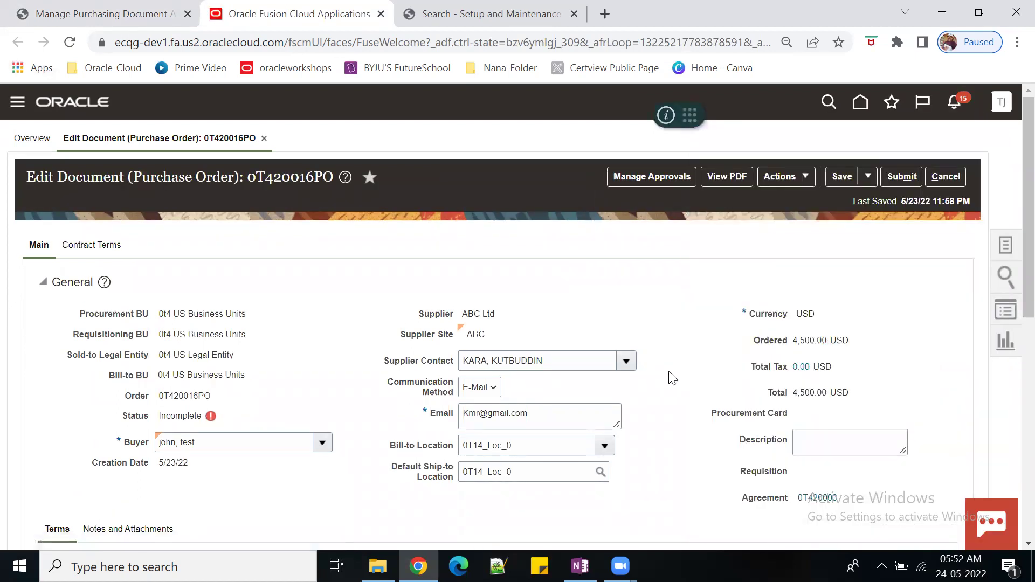
pyautogui.scroll(-6, 550, 407)
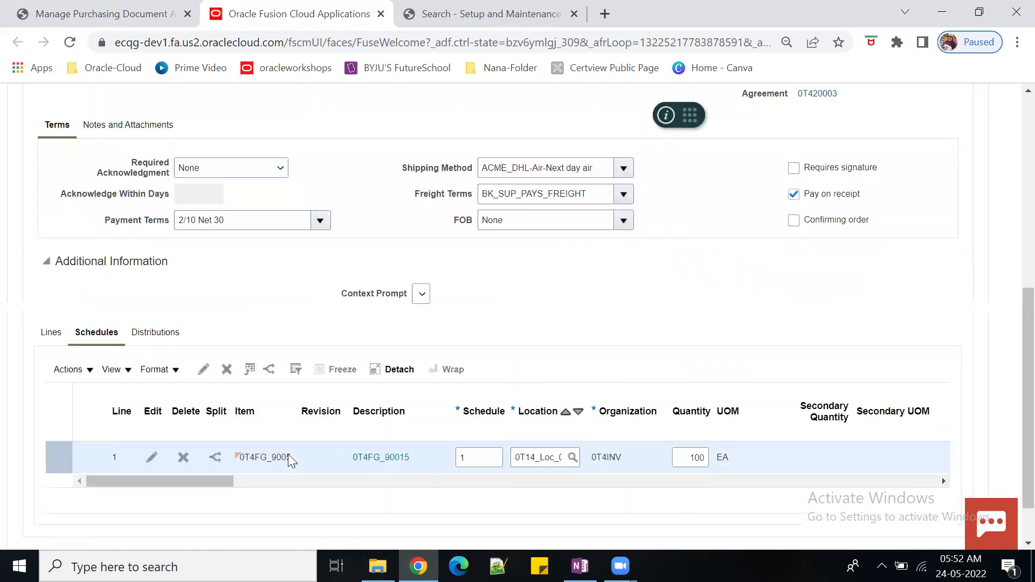
pyautogui.moveTo(192, 482); pyautogui.dragTo(311, 501)
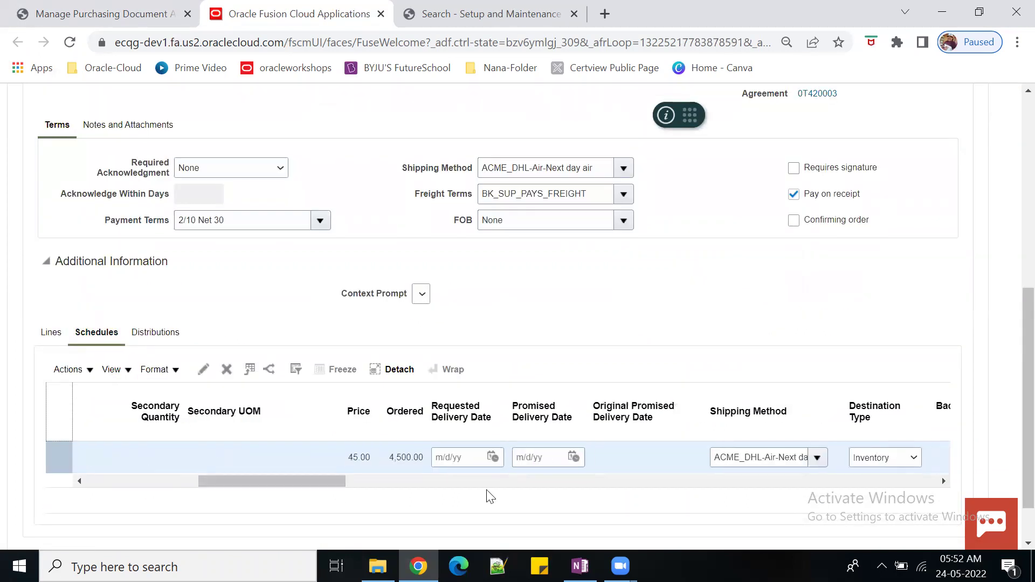
pyautogui.click(492, 457)
pyautogui.click(610, 403)
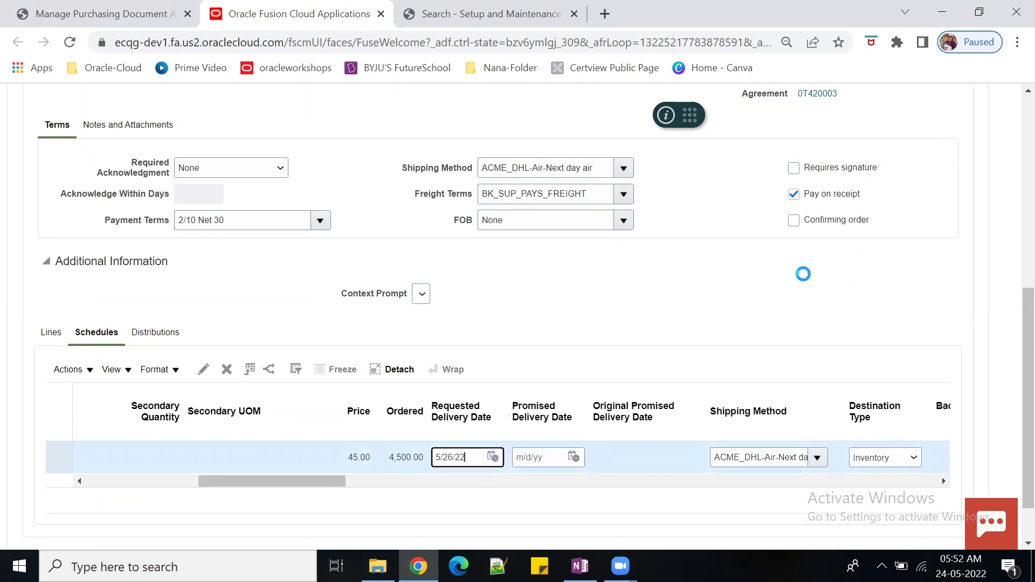
pyautogui.scroll(8, 796, 280)
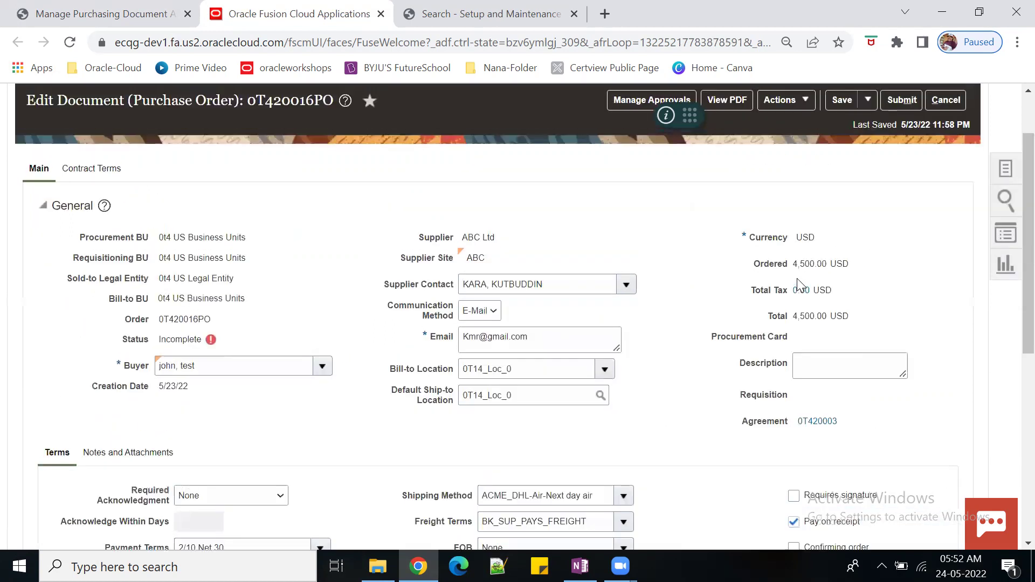
pyautogui.click(843, 177)
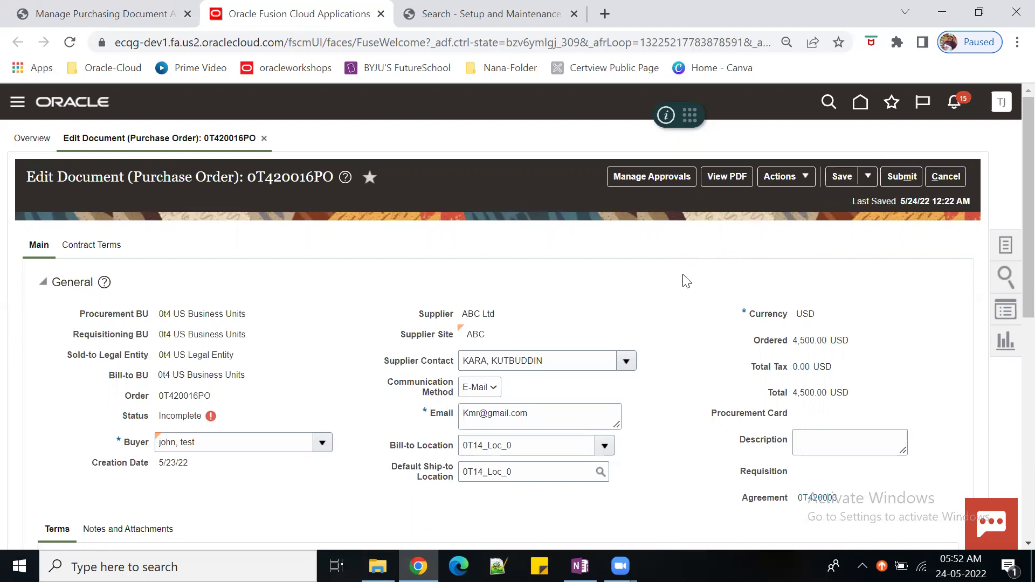
# Preview the four approvers and the serial approval flow diagram for purchase order 0T420016PO.
pyautogui.click(644, 177)
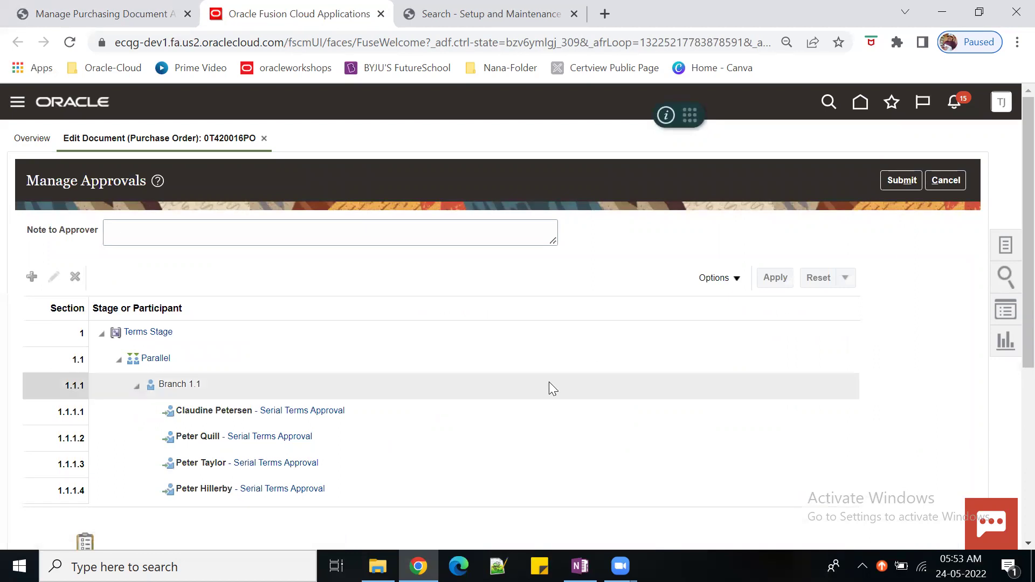
pyautogui.scroll(-3, 548, 381)
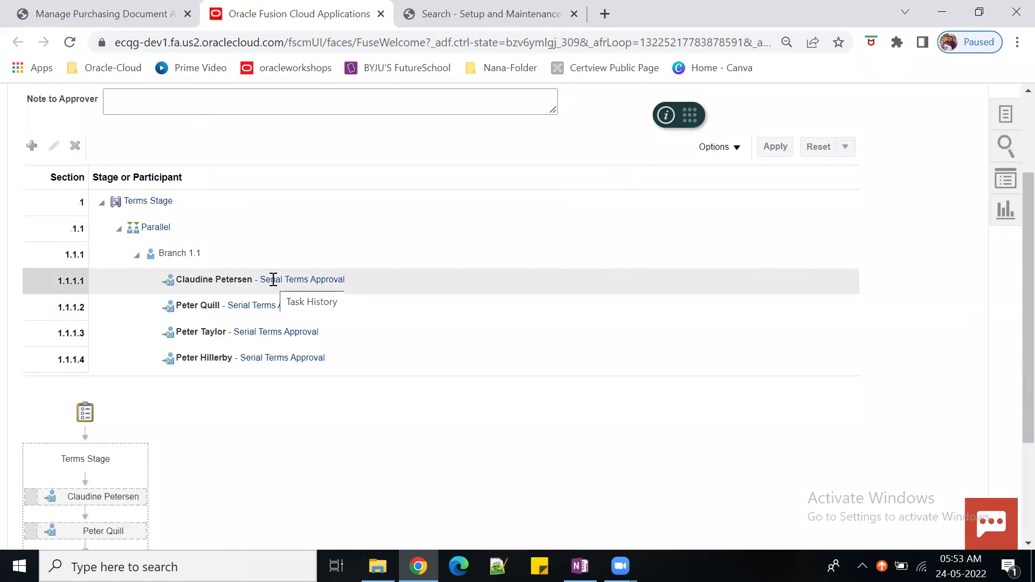
pyautogui.scroll(-2, 250, 420)
pyautogui.moveTo(134, 419)
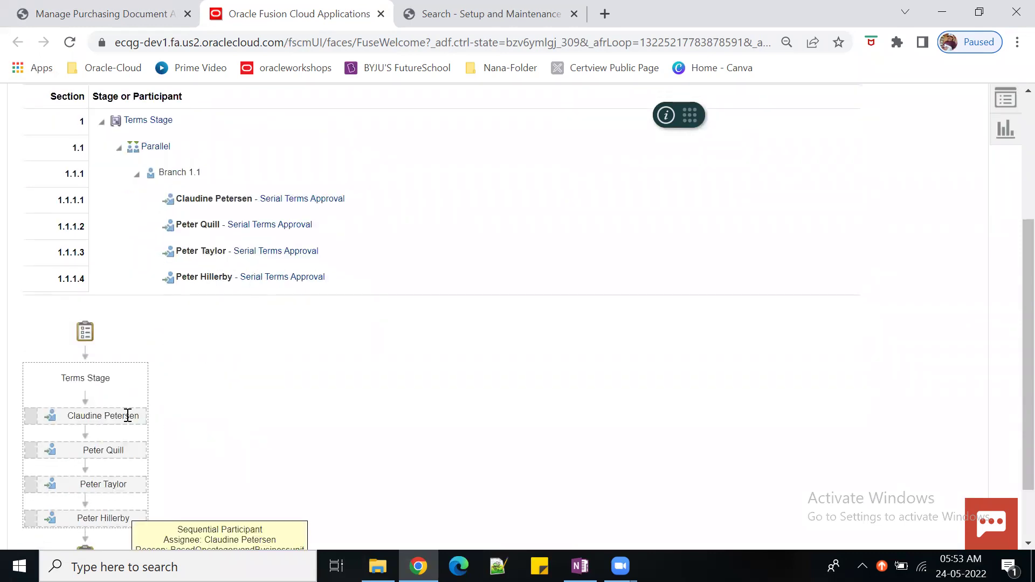
pyautogui.scroll(-2, 203, 379)
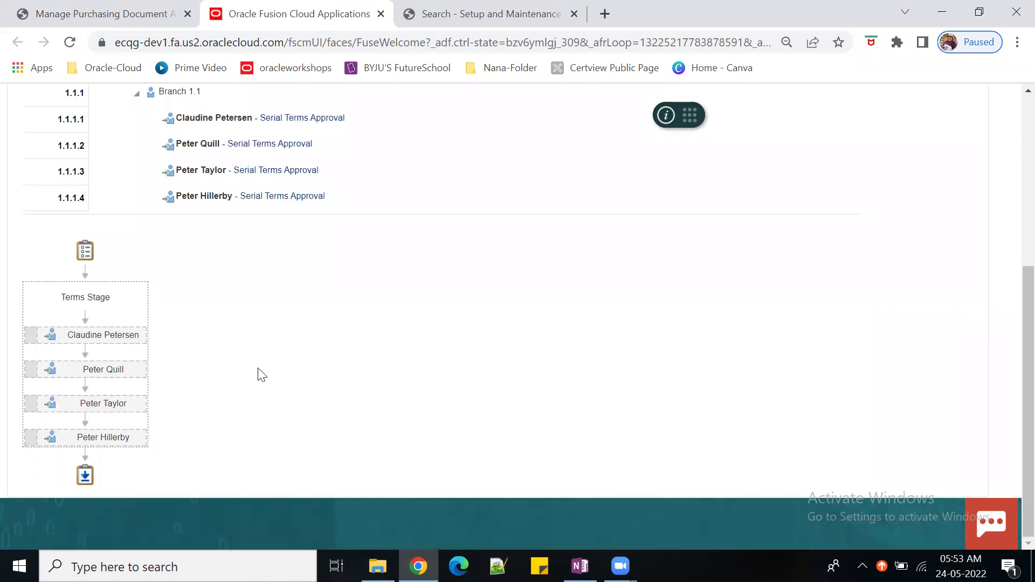
pyautogui.hotkey('ctrl', '-')
pyautogui.moveTo(63, 361)
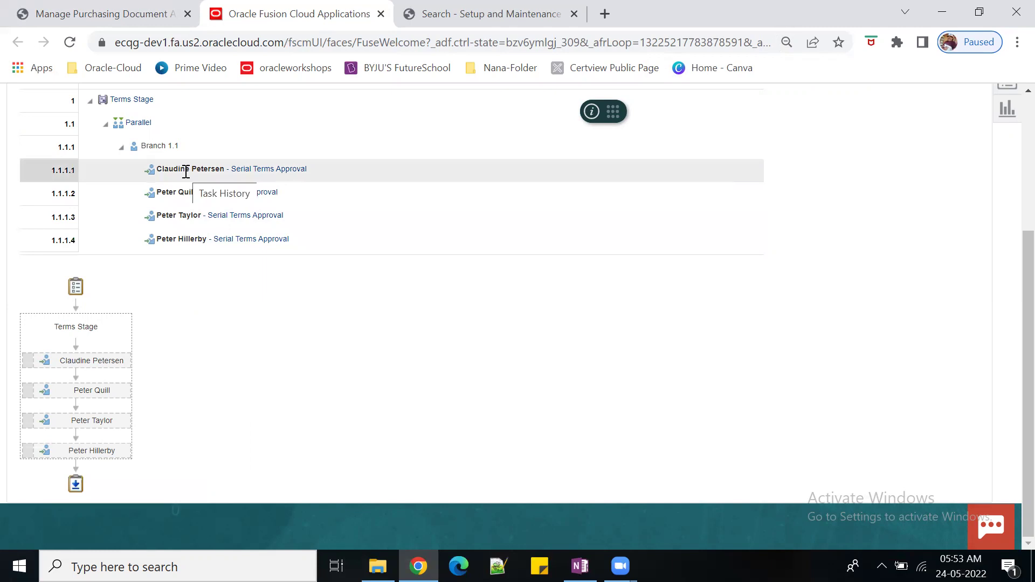
pyautogui.moveTo(82, 392)
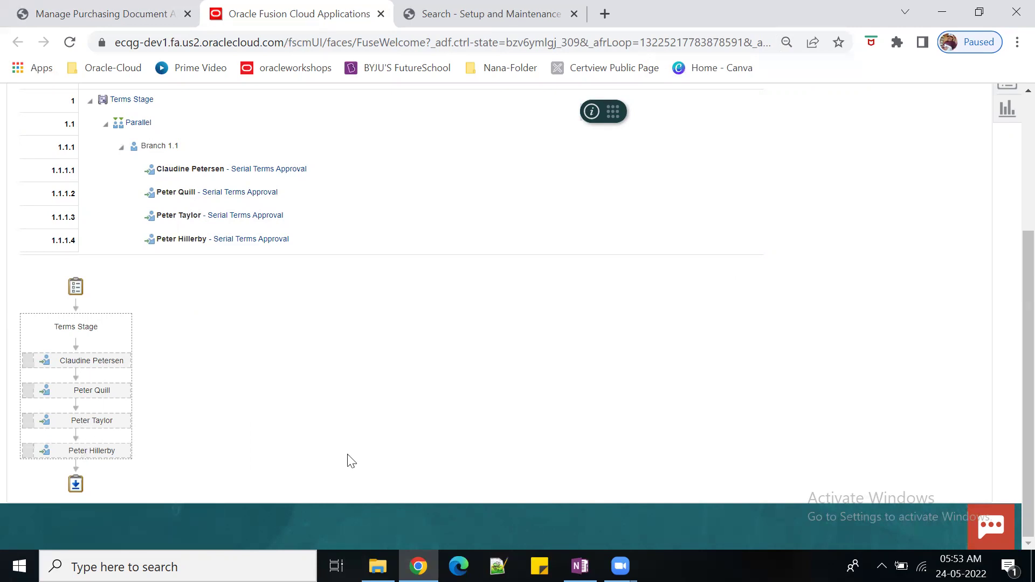
pyautogui.scroll(4, 397, 461)
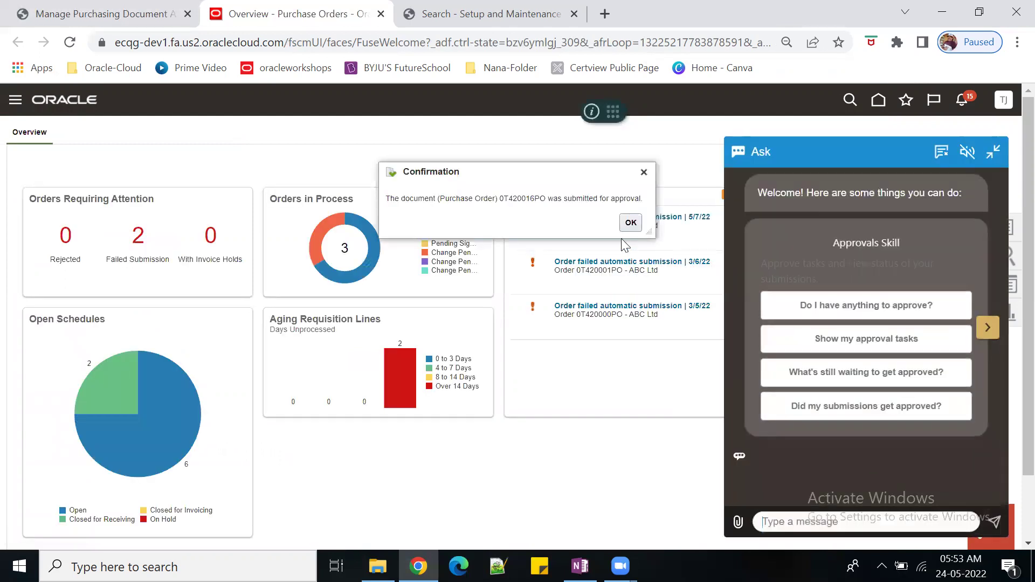
# Dismiss the submission confirmation and minimize the Ask assistant panel.
pyautogui.click(635, 223)
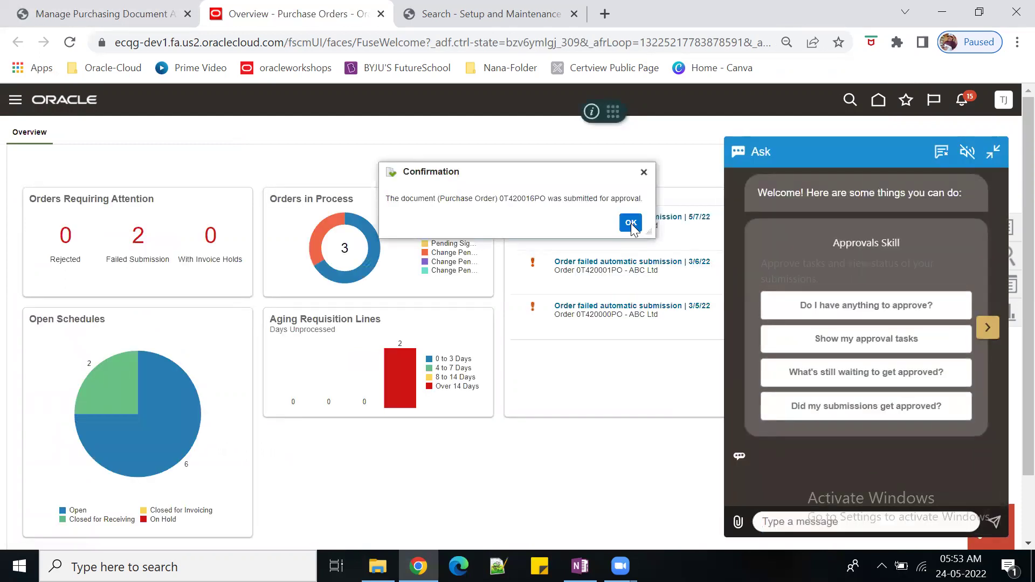
pyautogui.click(993, 152)
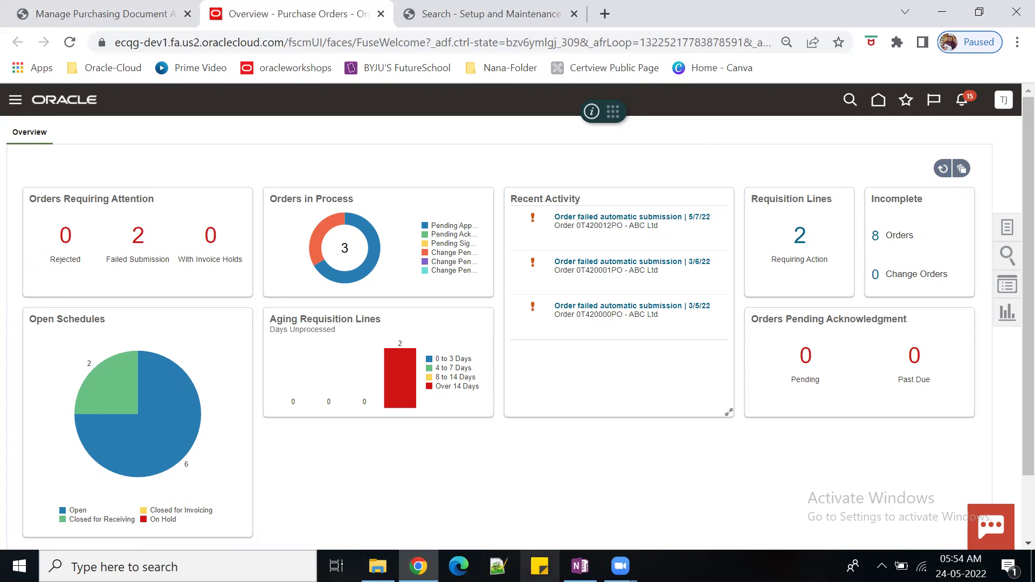
# Switch to the YOUTUBE-CHANNEL folder window and open the Thanksimage picture.
pyautogui.moveTo(377, 565)
pyautogui.click(380, 482)
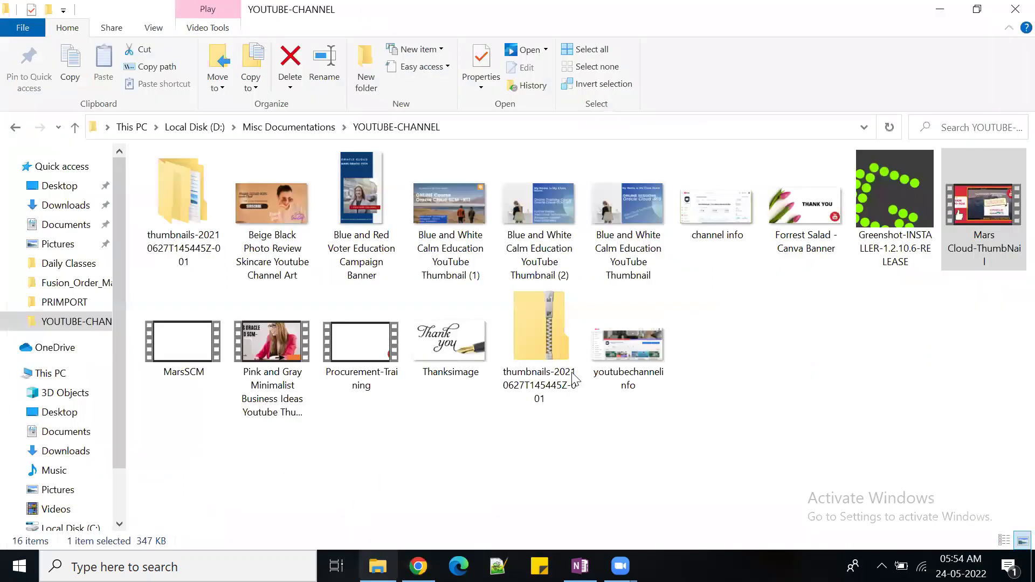
pyautogui.doubleClick(439, 360)
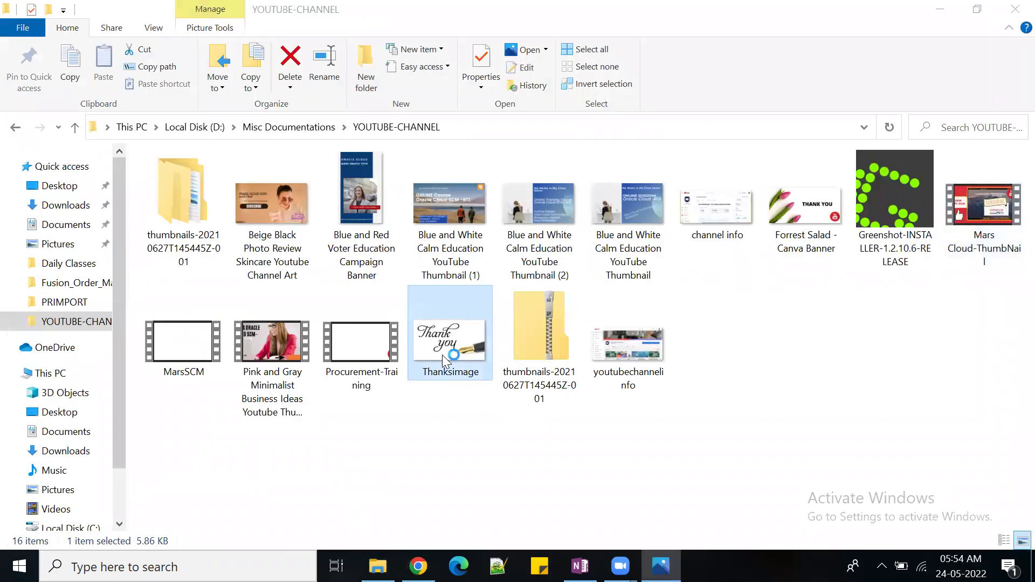